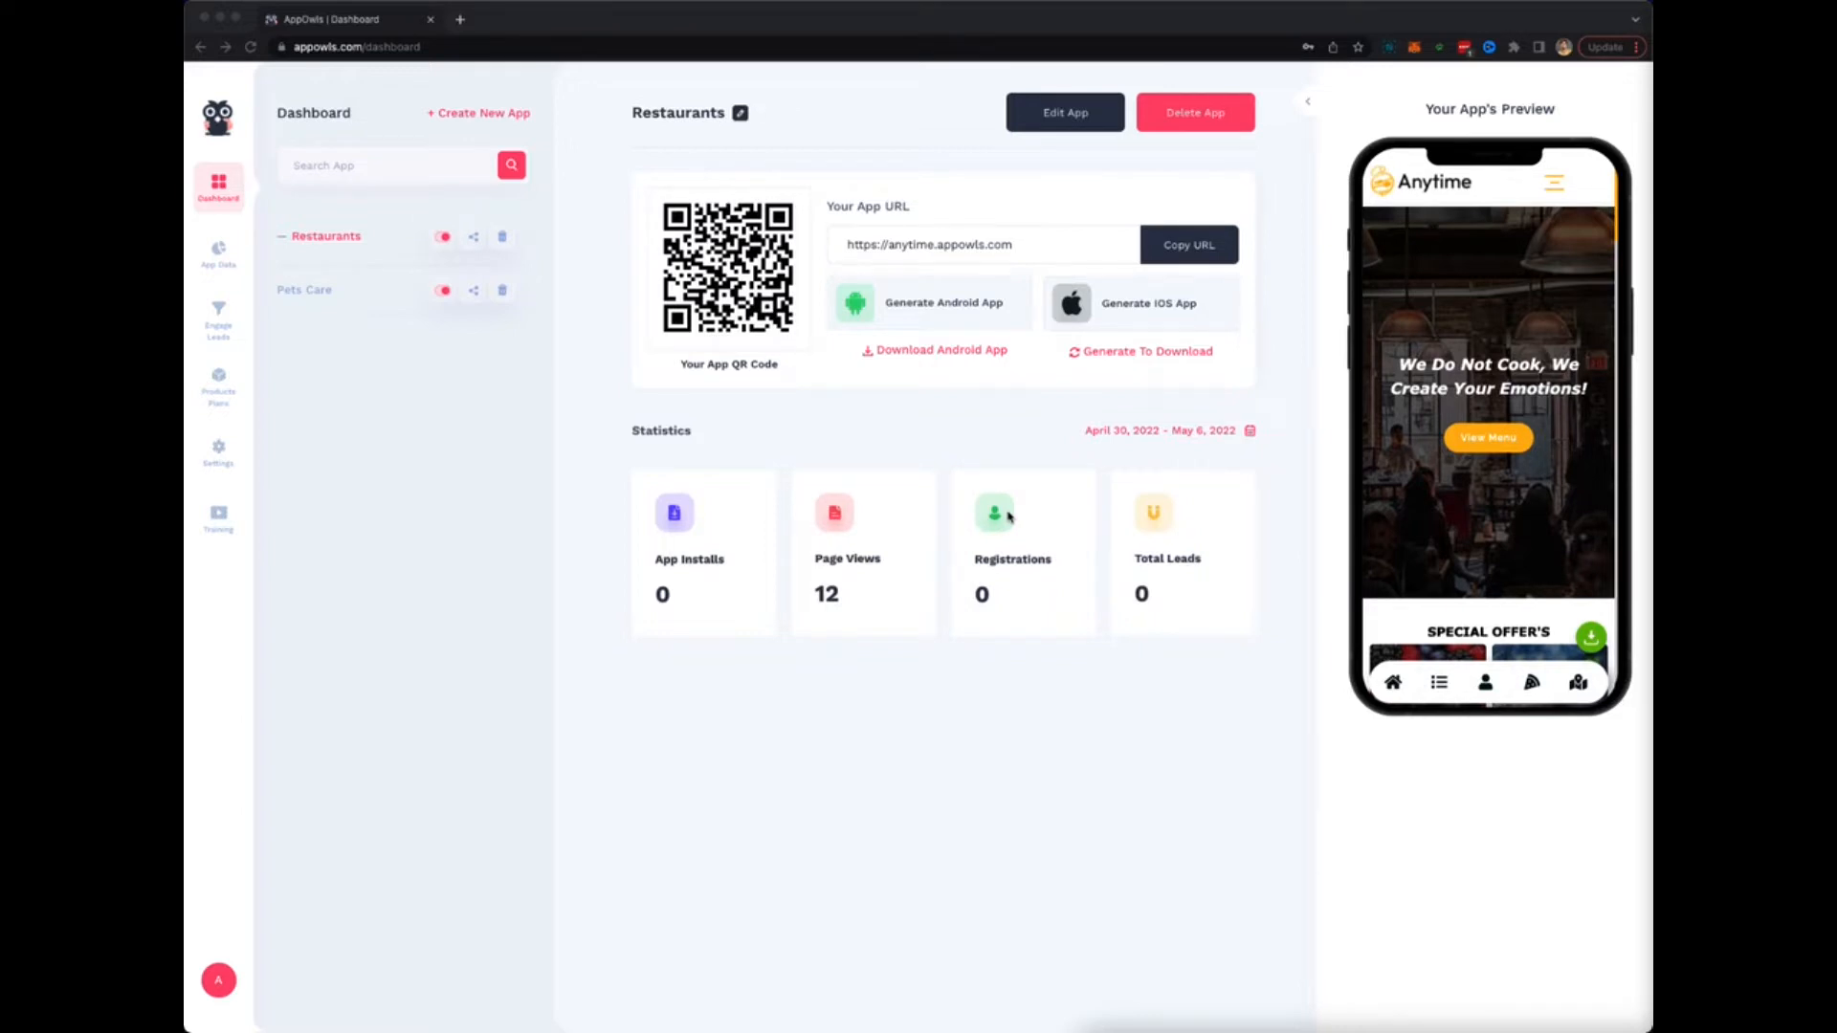
Show the '+ Create New App' choices, Auto Generate App and Manual App, on the dashboard.
left_click(645, 399)
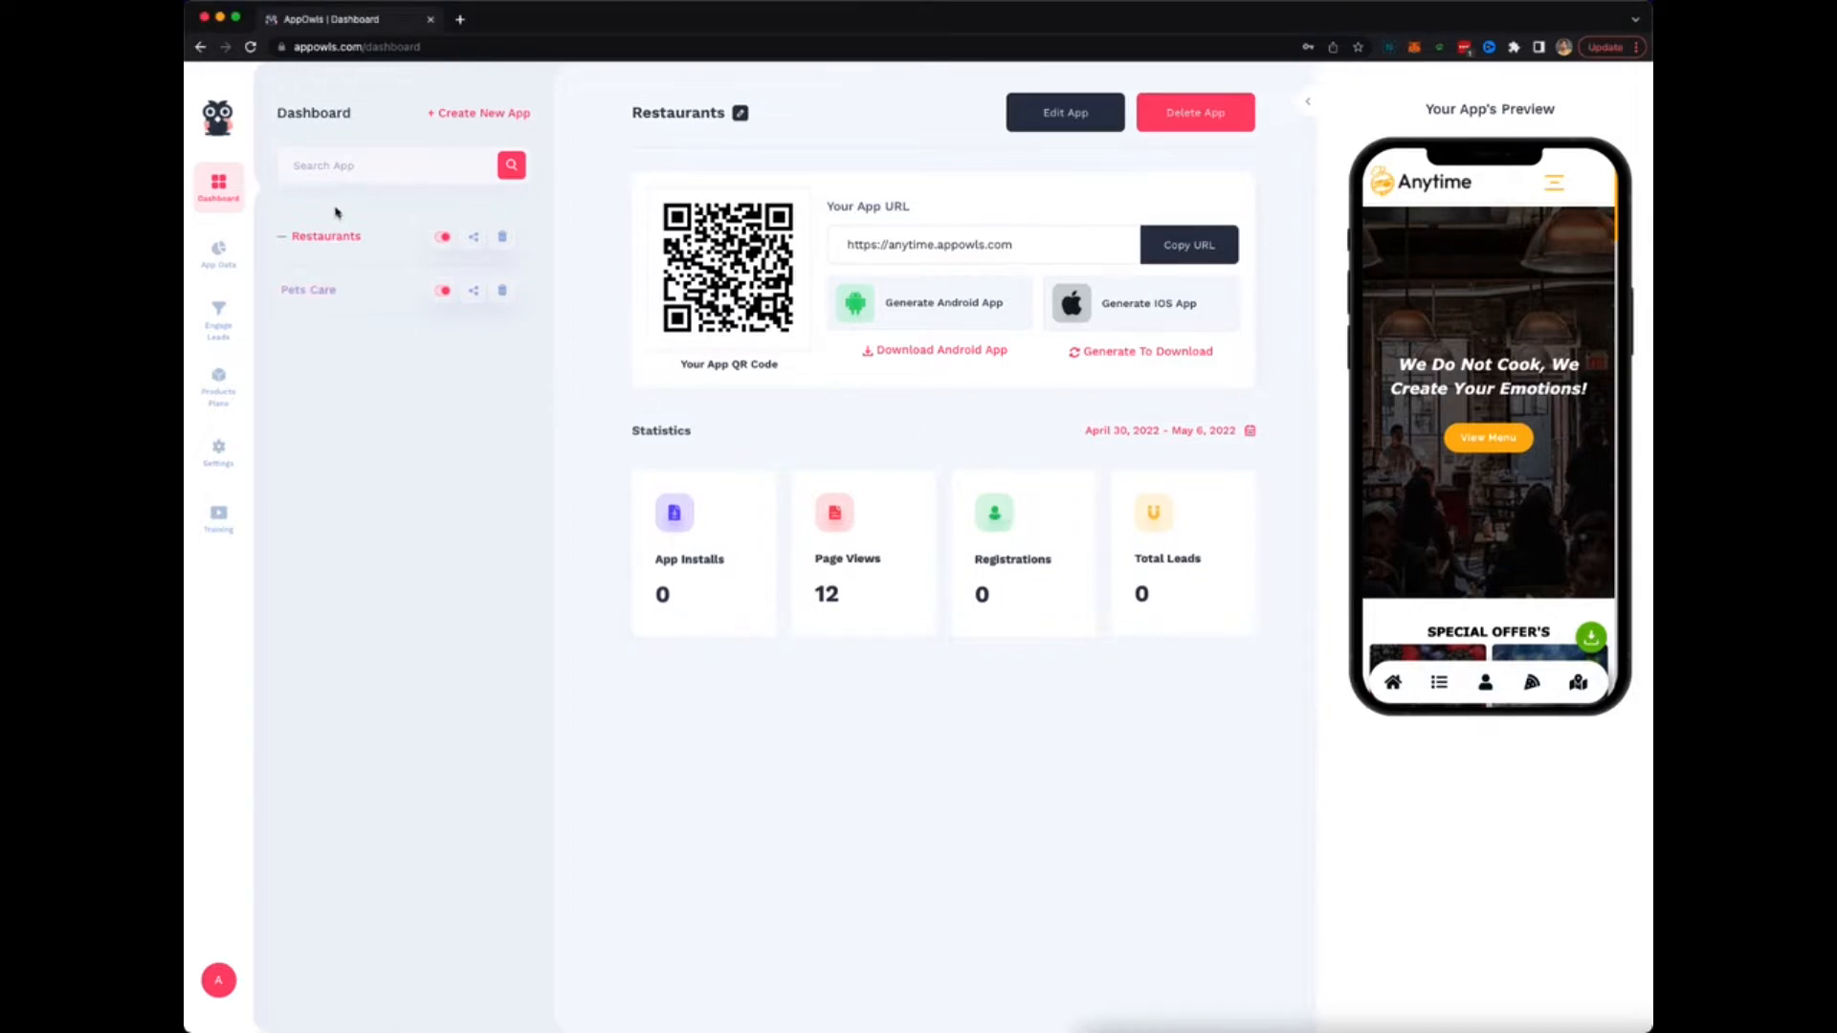
scroll(292, 269, "up", 5)
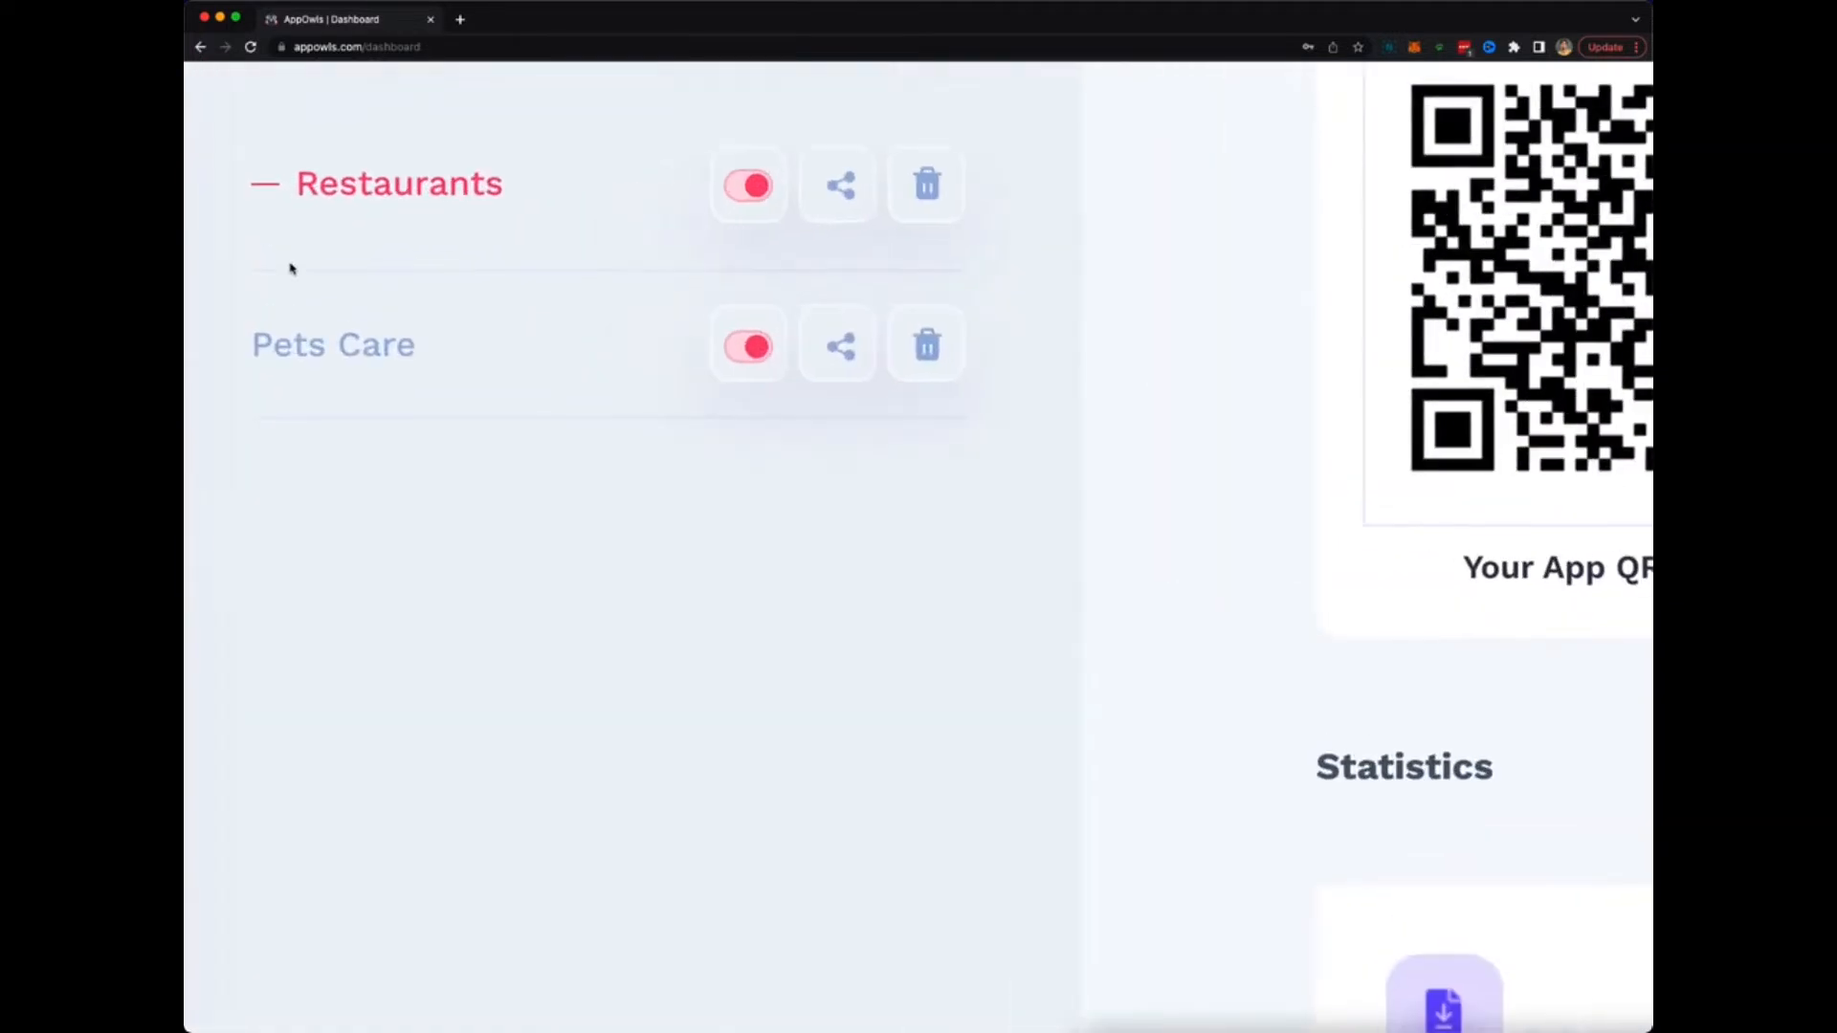
scroll(292, 269, "up", 4)
scroll(396, 472, "down", 5)
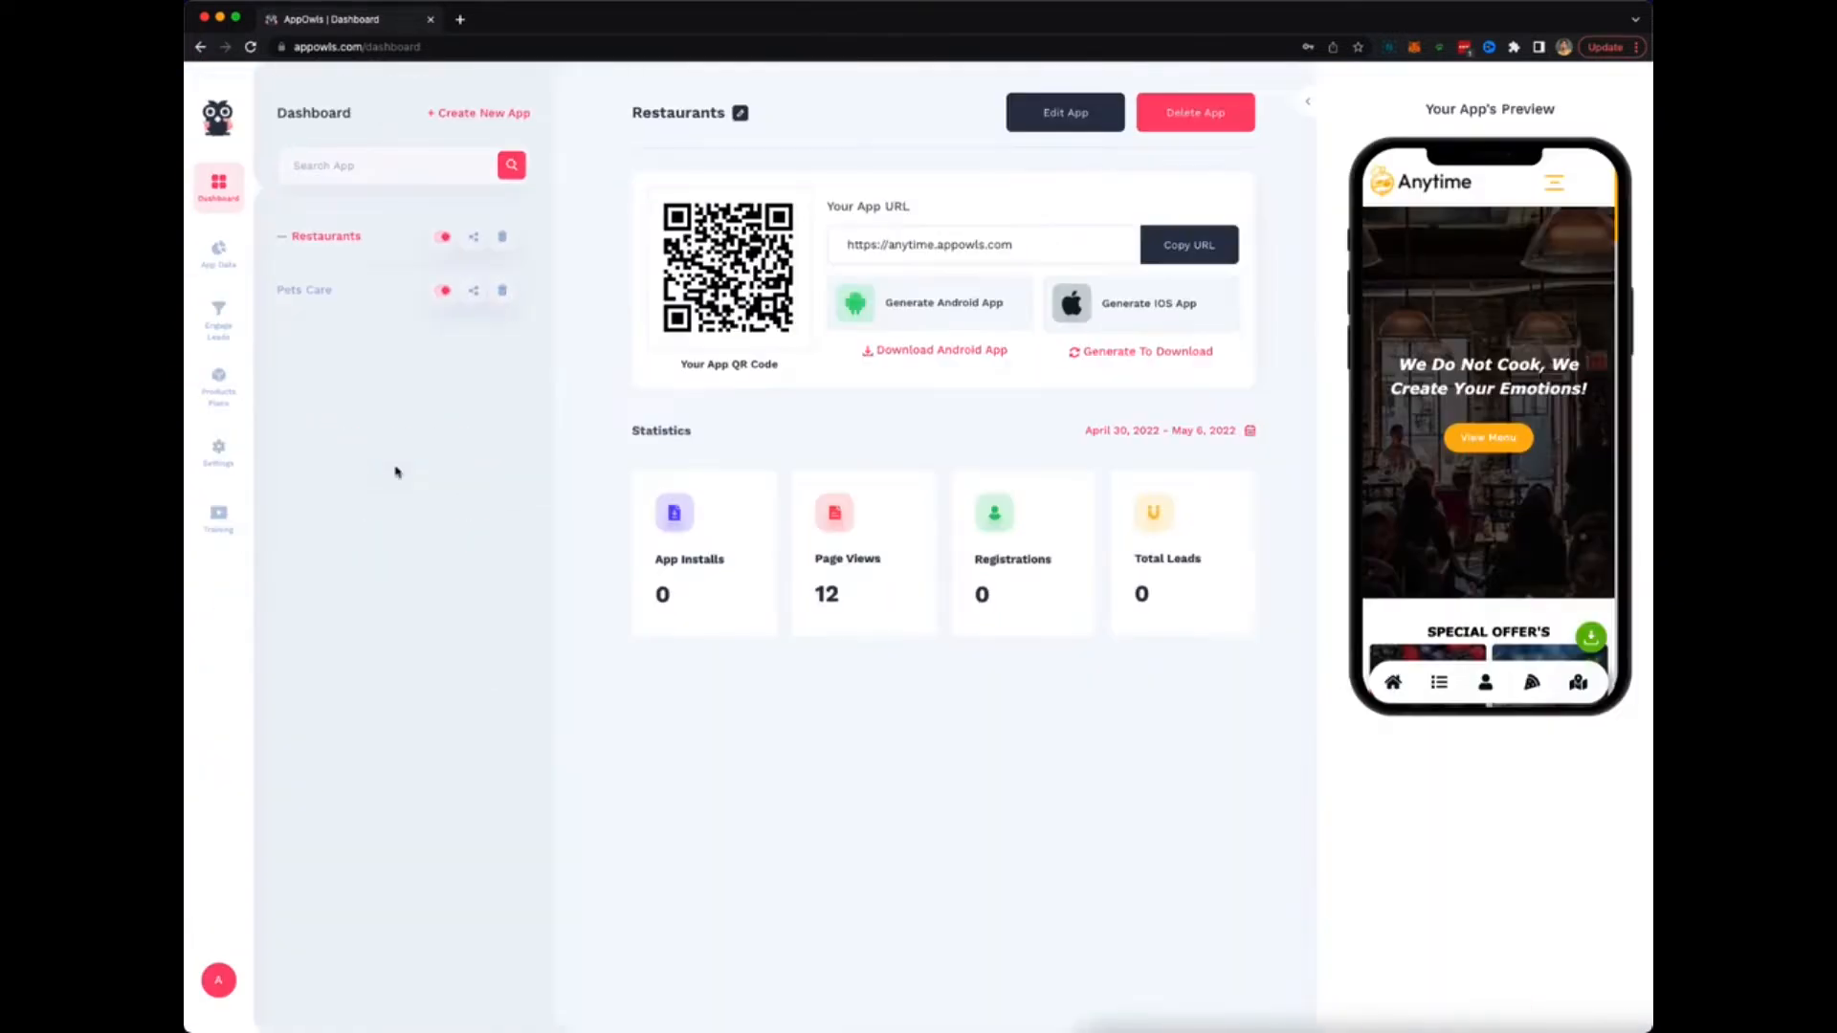
left_click(455, 113)
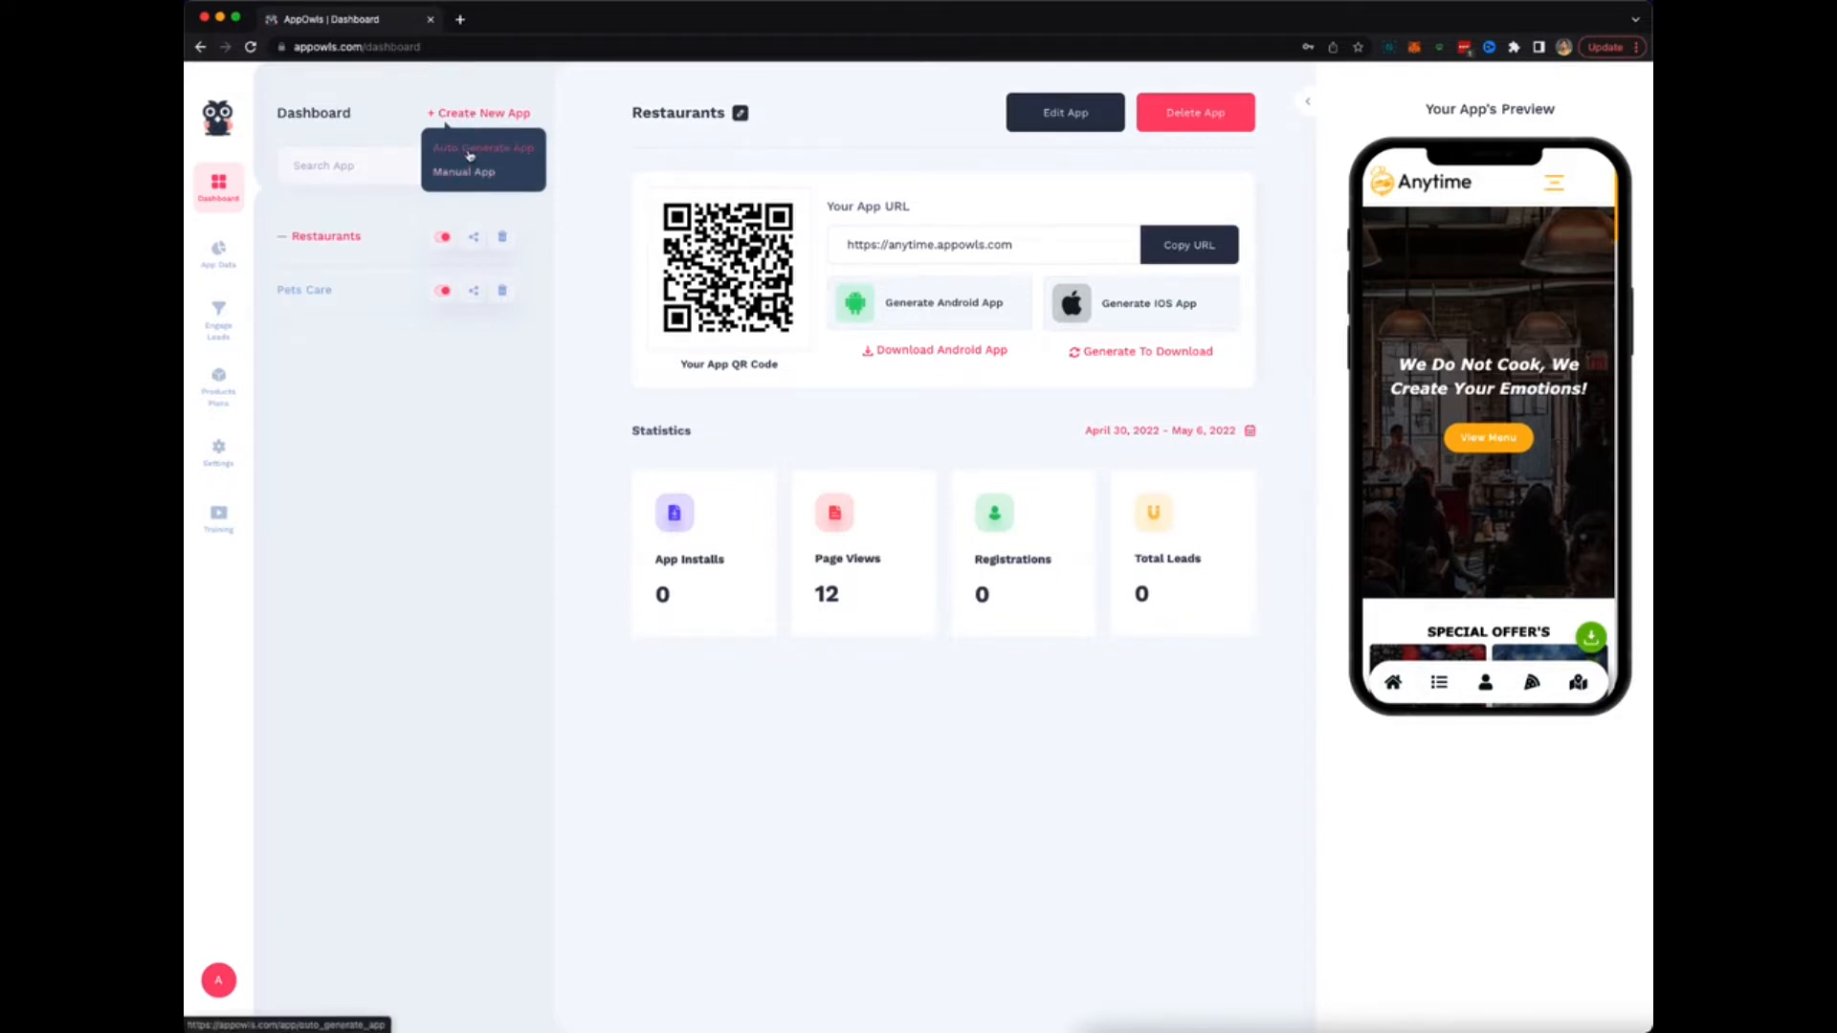
Start an auto-generated app with category Astrology, template Horoscope and title 'Astrology'.
left_click(473, 153)
left_click(621, 300)
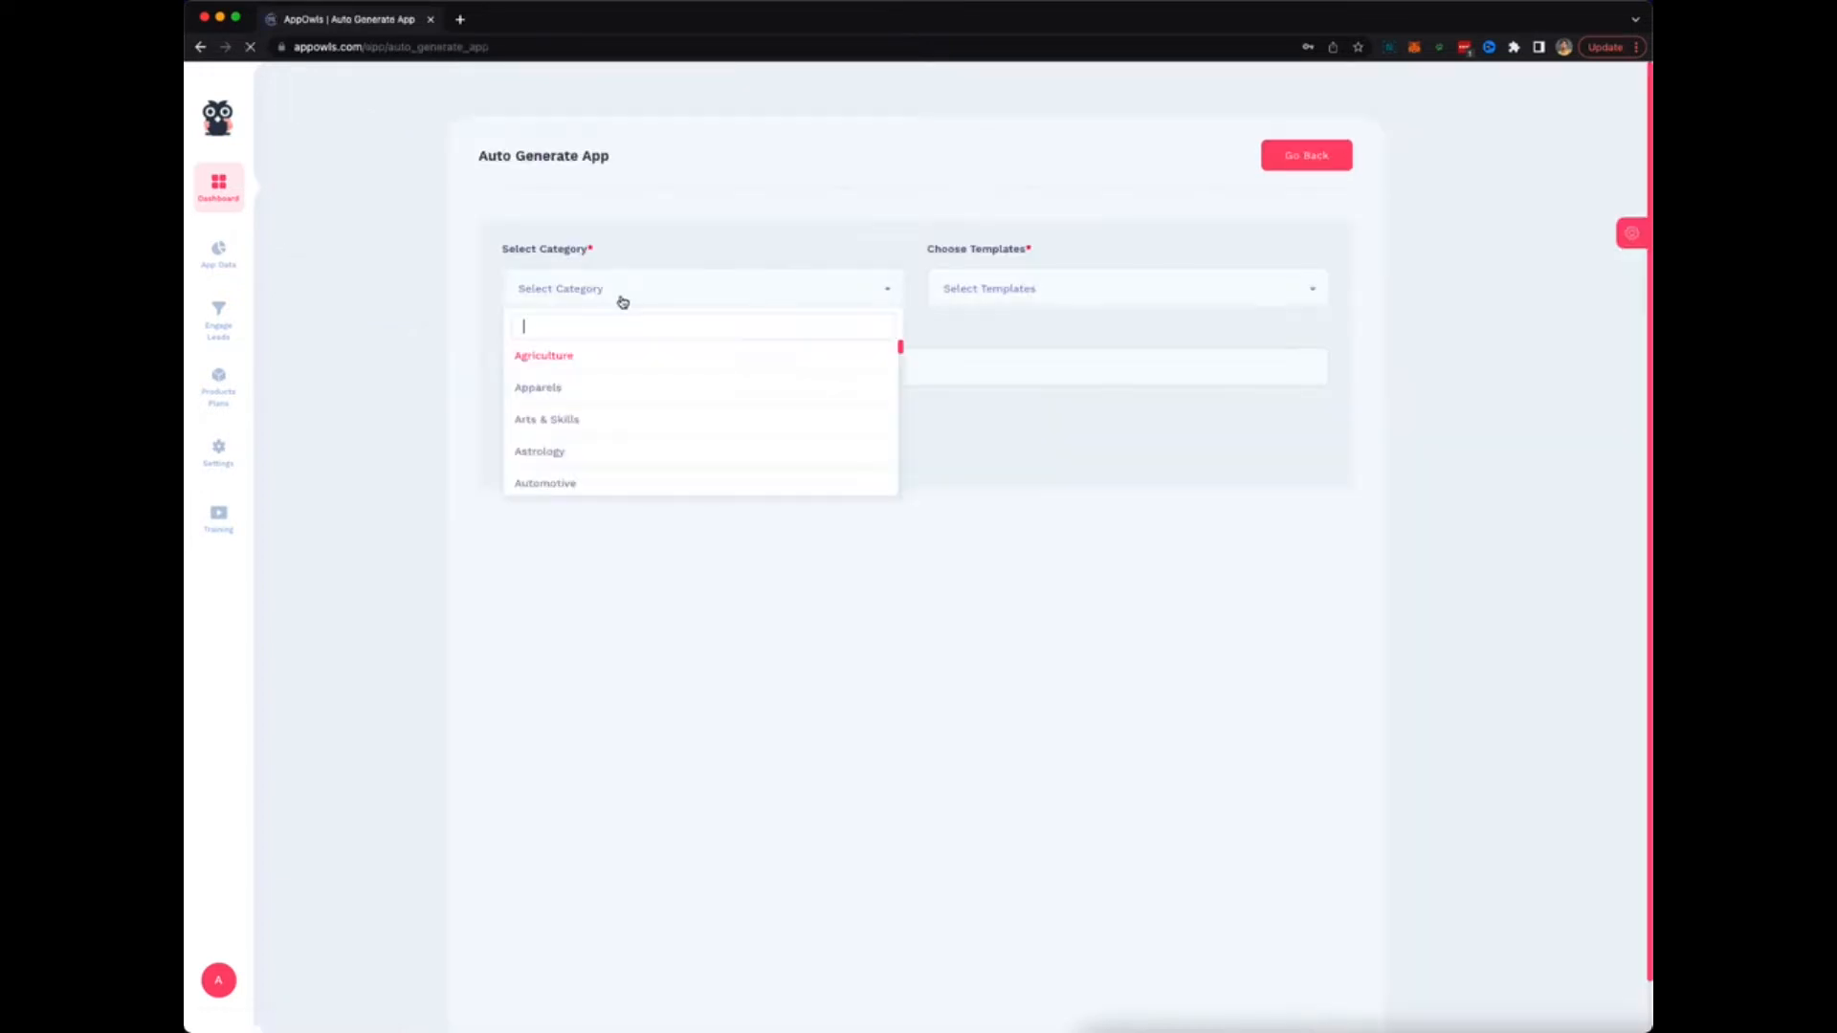
left_click(541, 454)
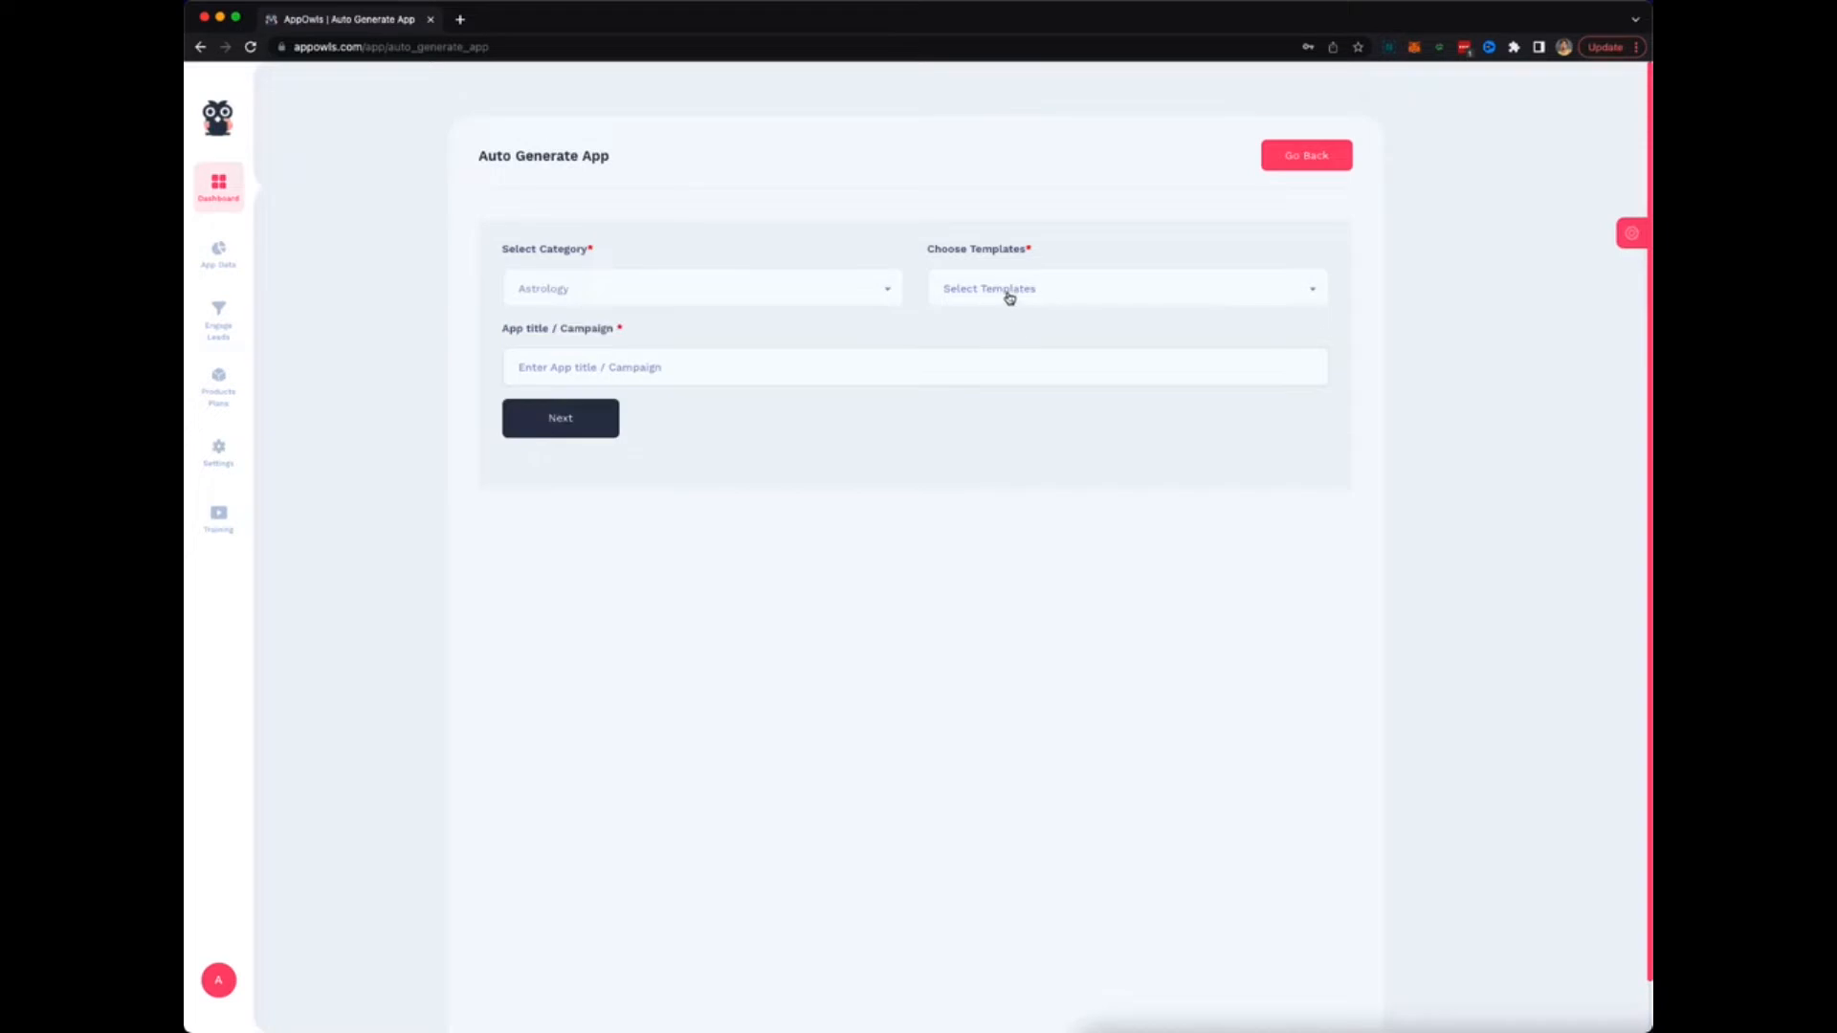
left_click(1007, 293)
left_click(966, 357)
type("Astrology")
Go on to the sub-domain settings, then abandon the app and return to the dashboard.
left_click(551, 422)
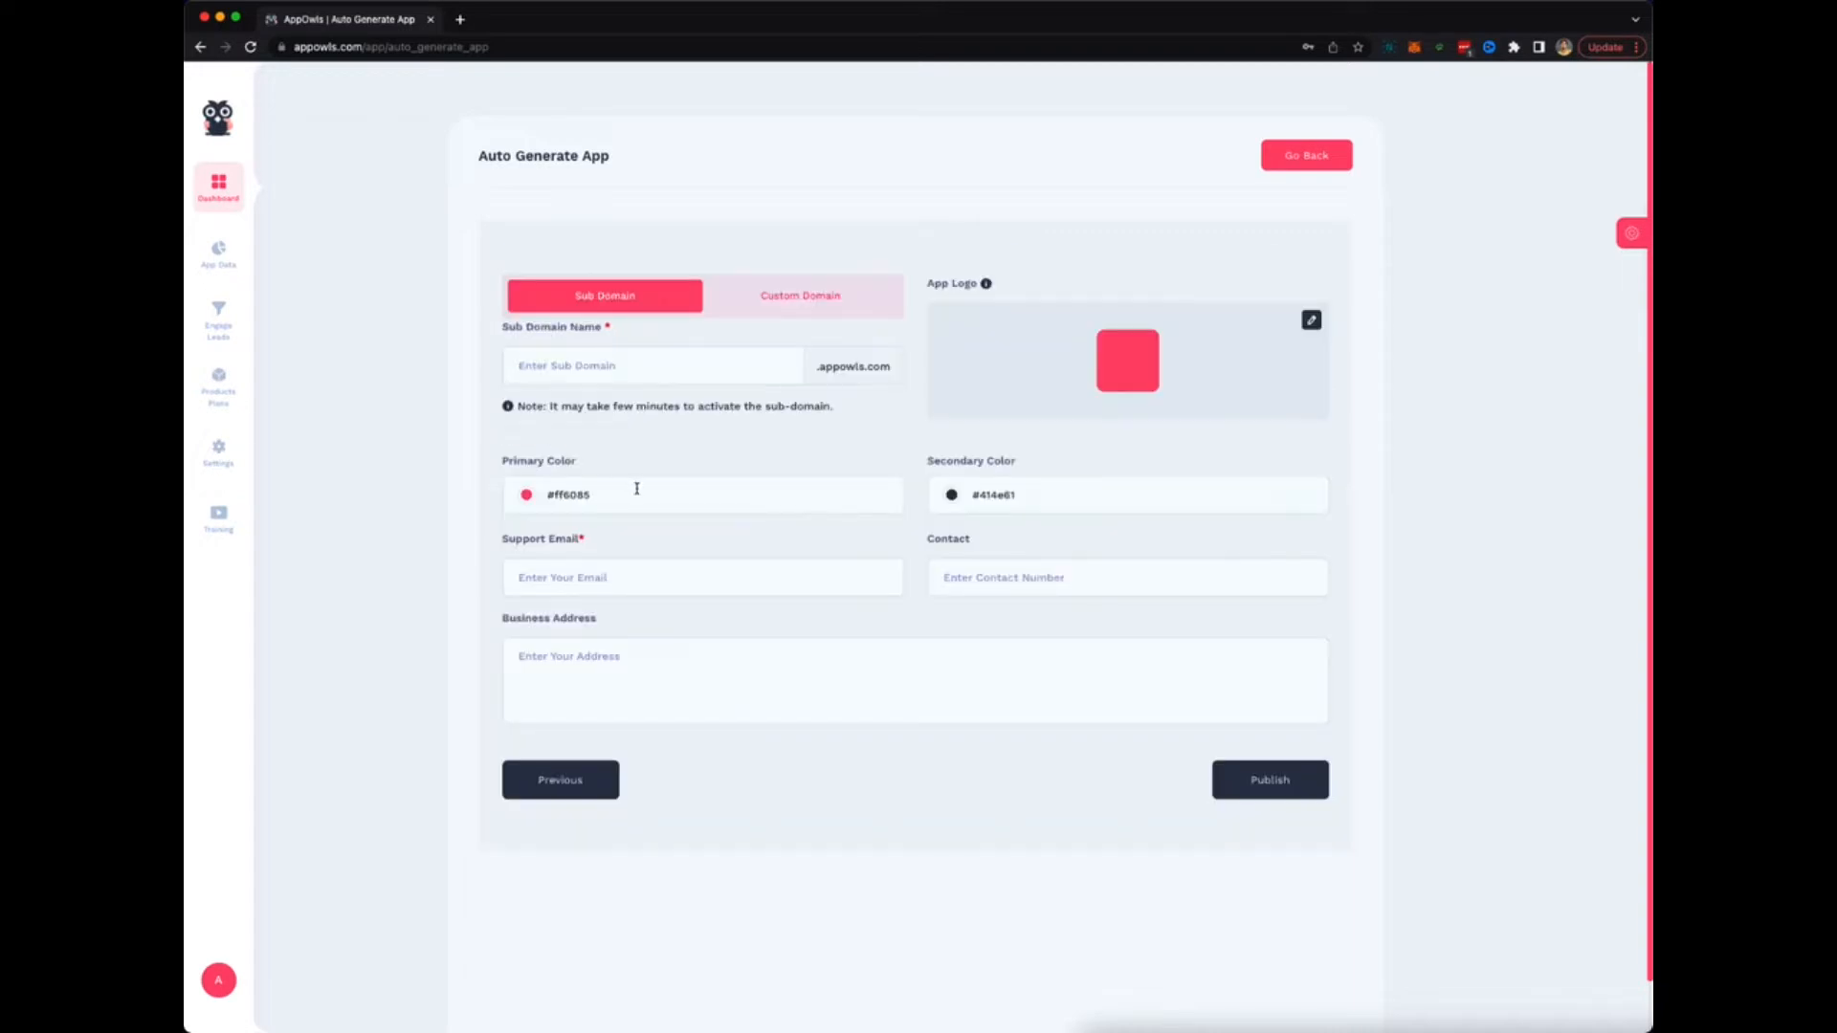
left_click(724, 375)
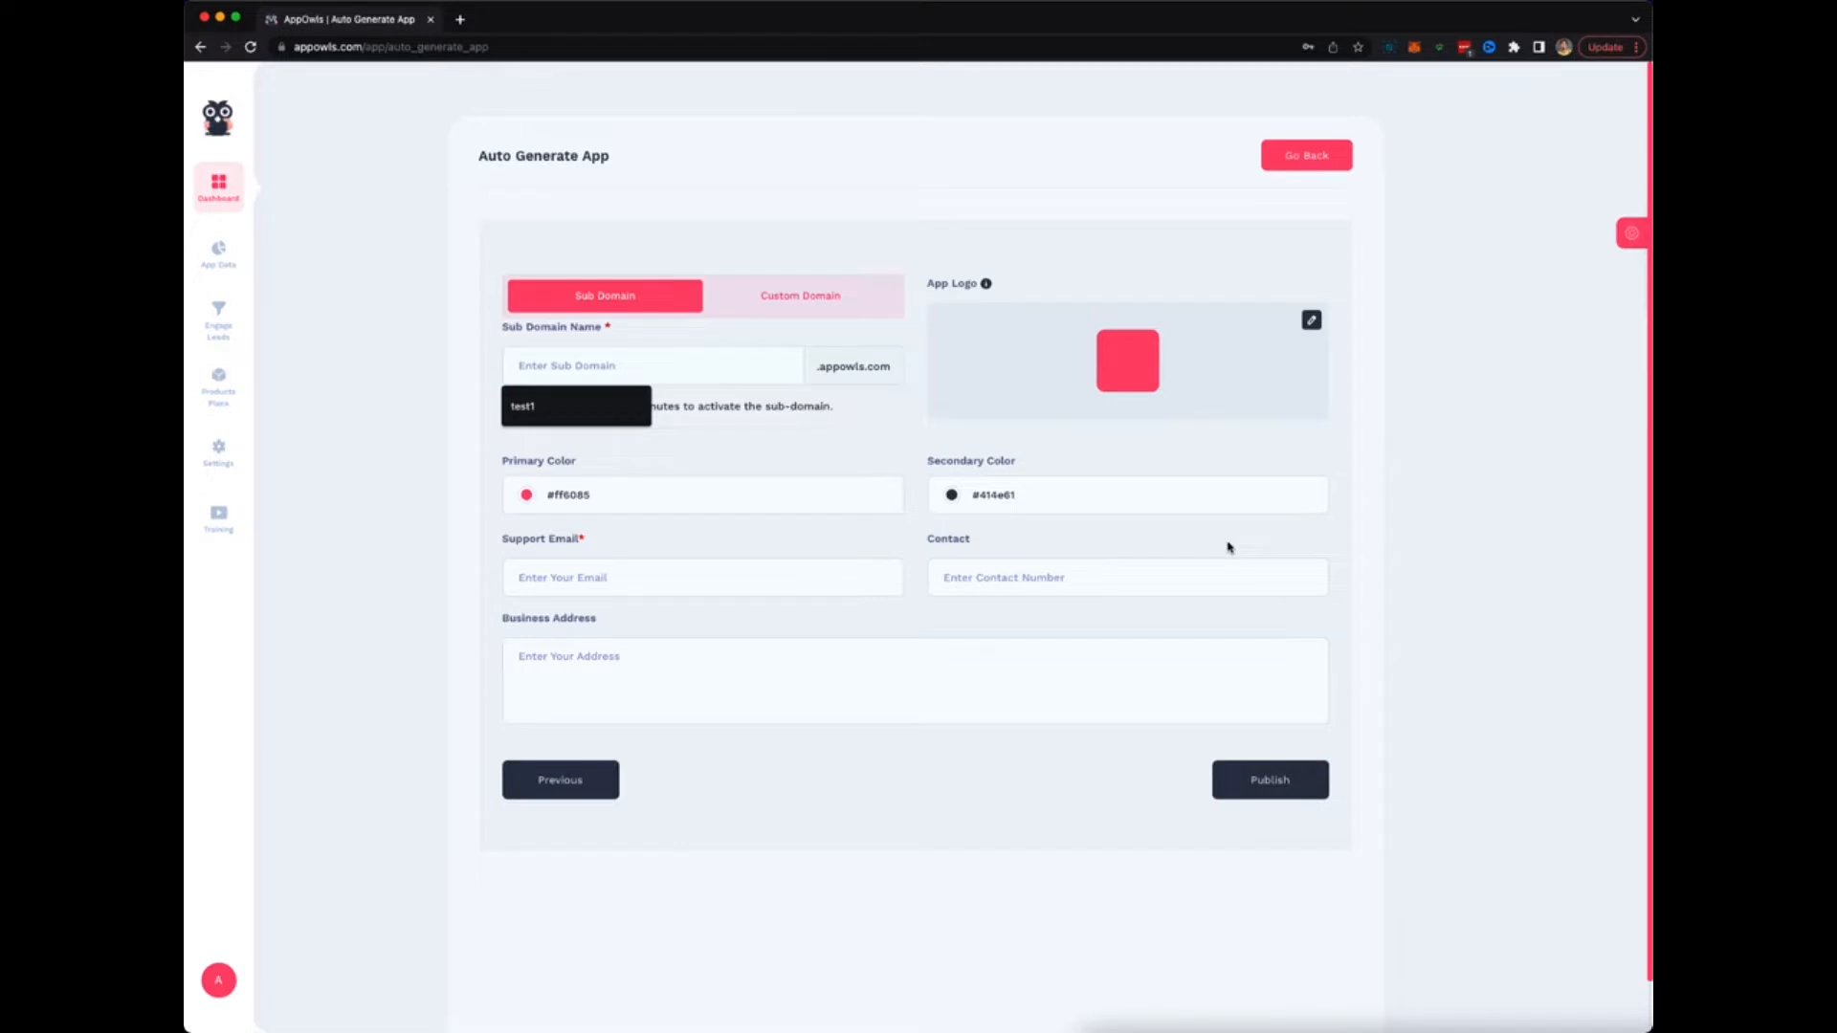
left_click(220, 128)
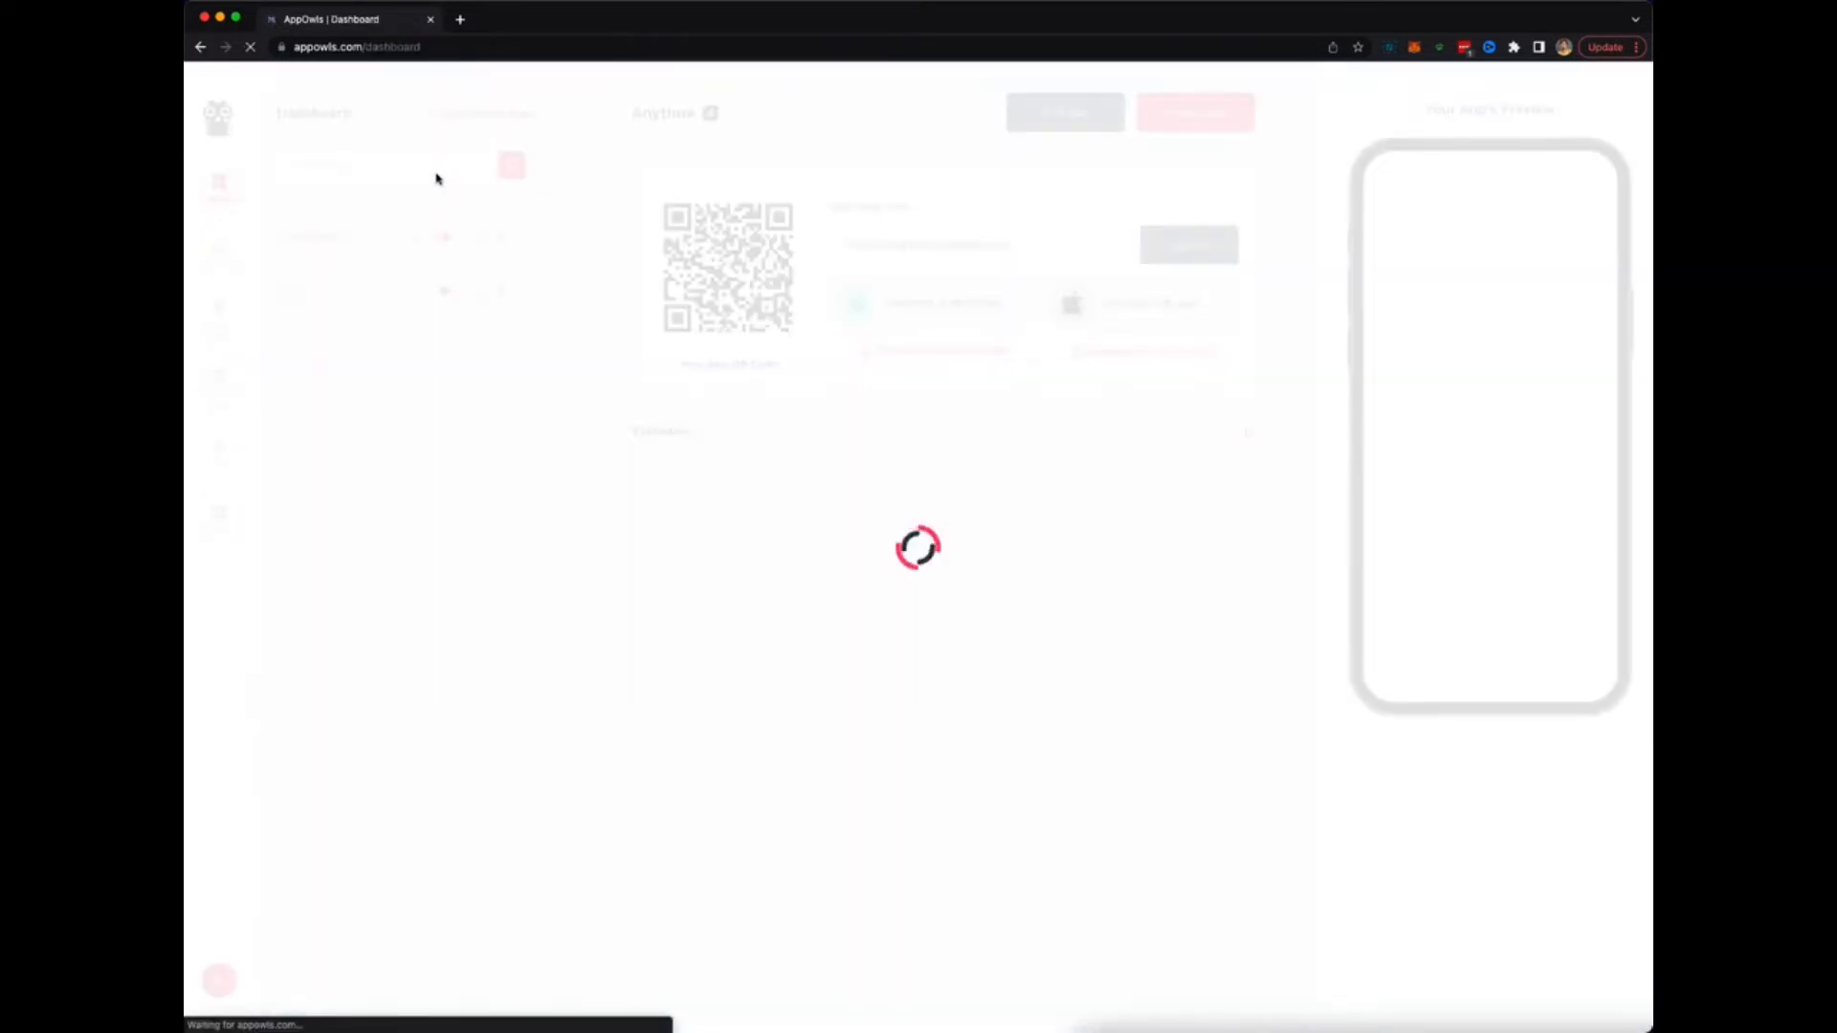
Choose Manual App under '+ Create New App' to reach the Choose Template gallery.
left_click(459, 115)
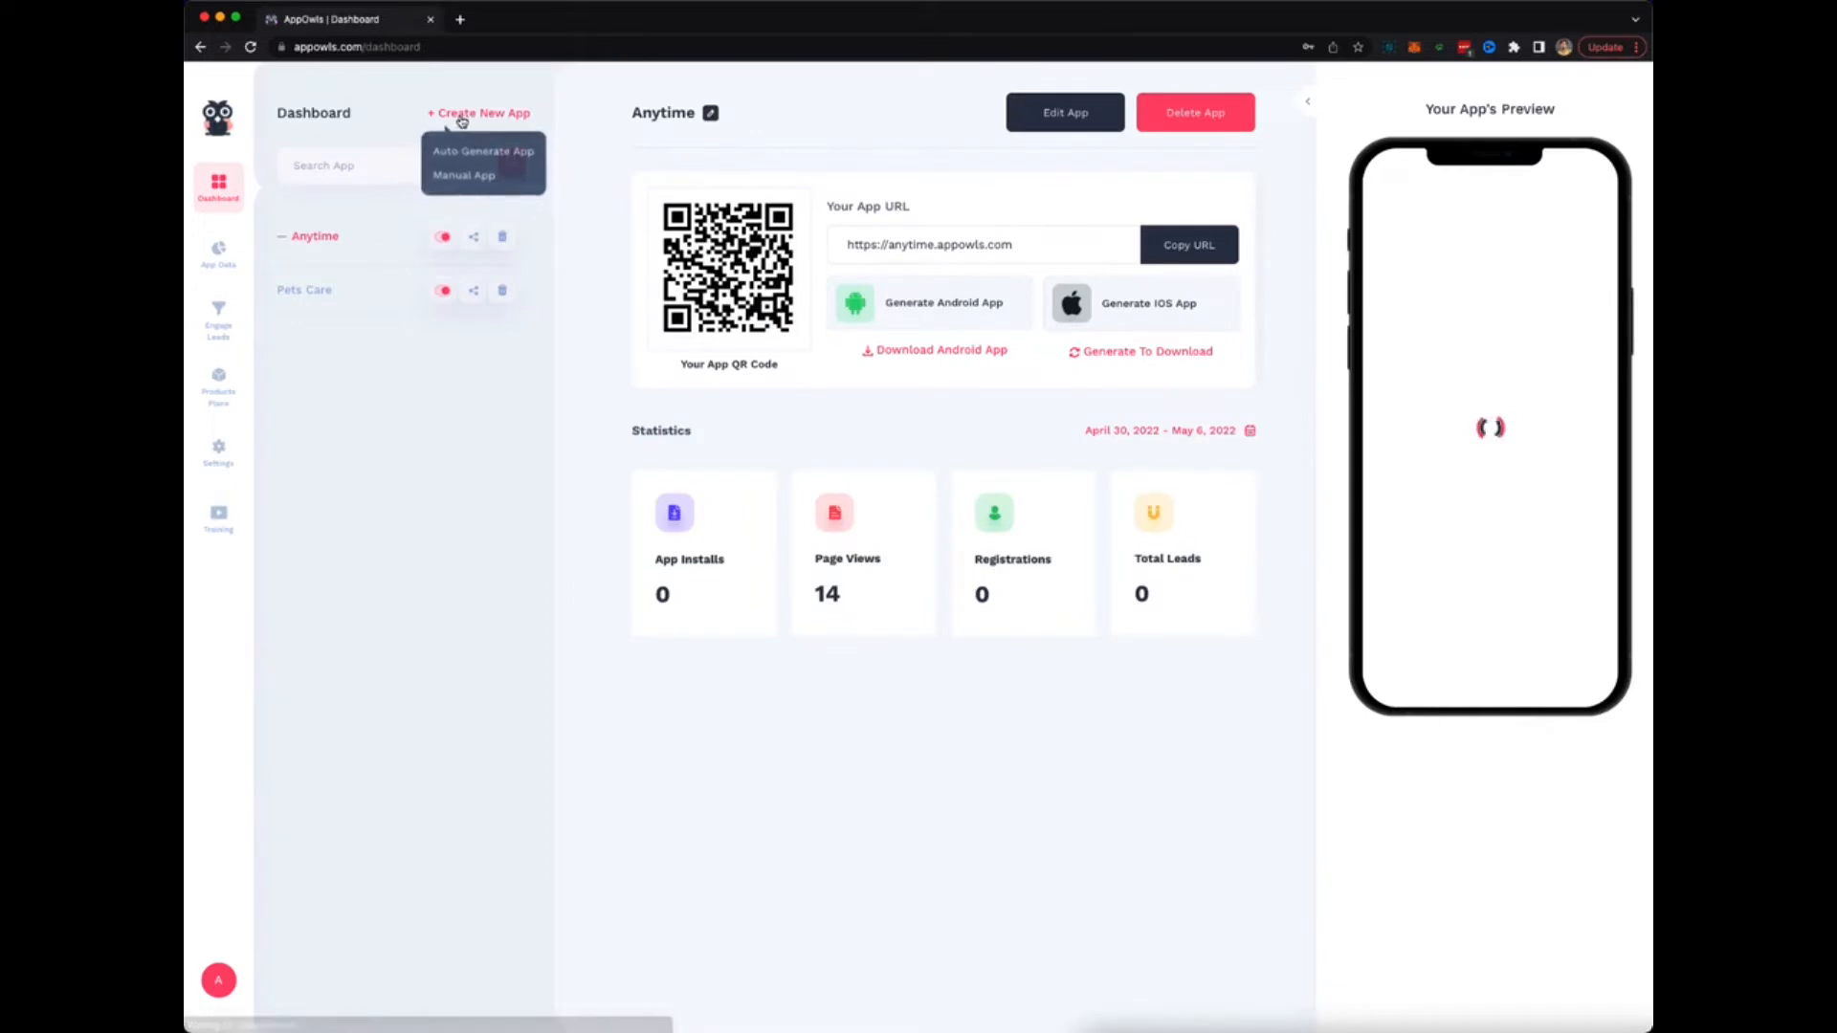
left_click(460, 175)
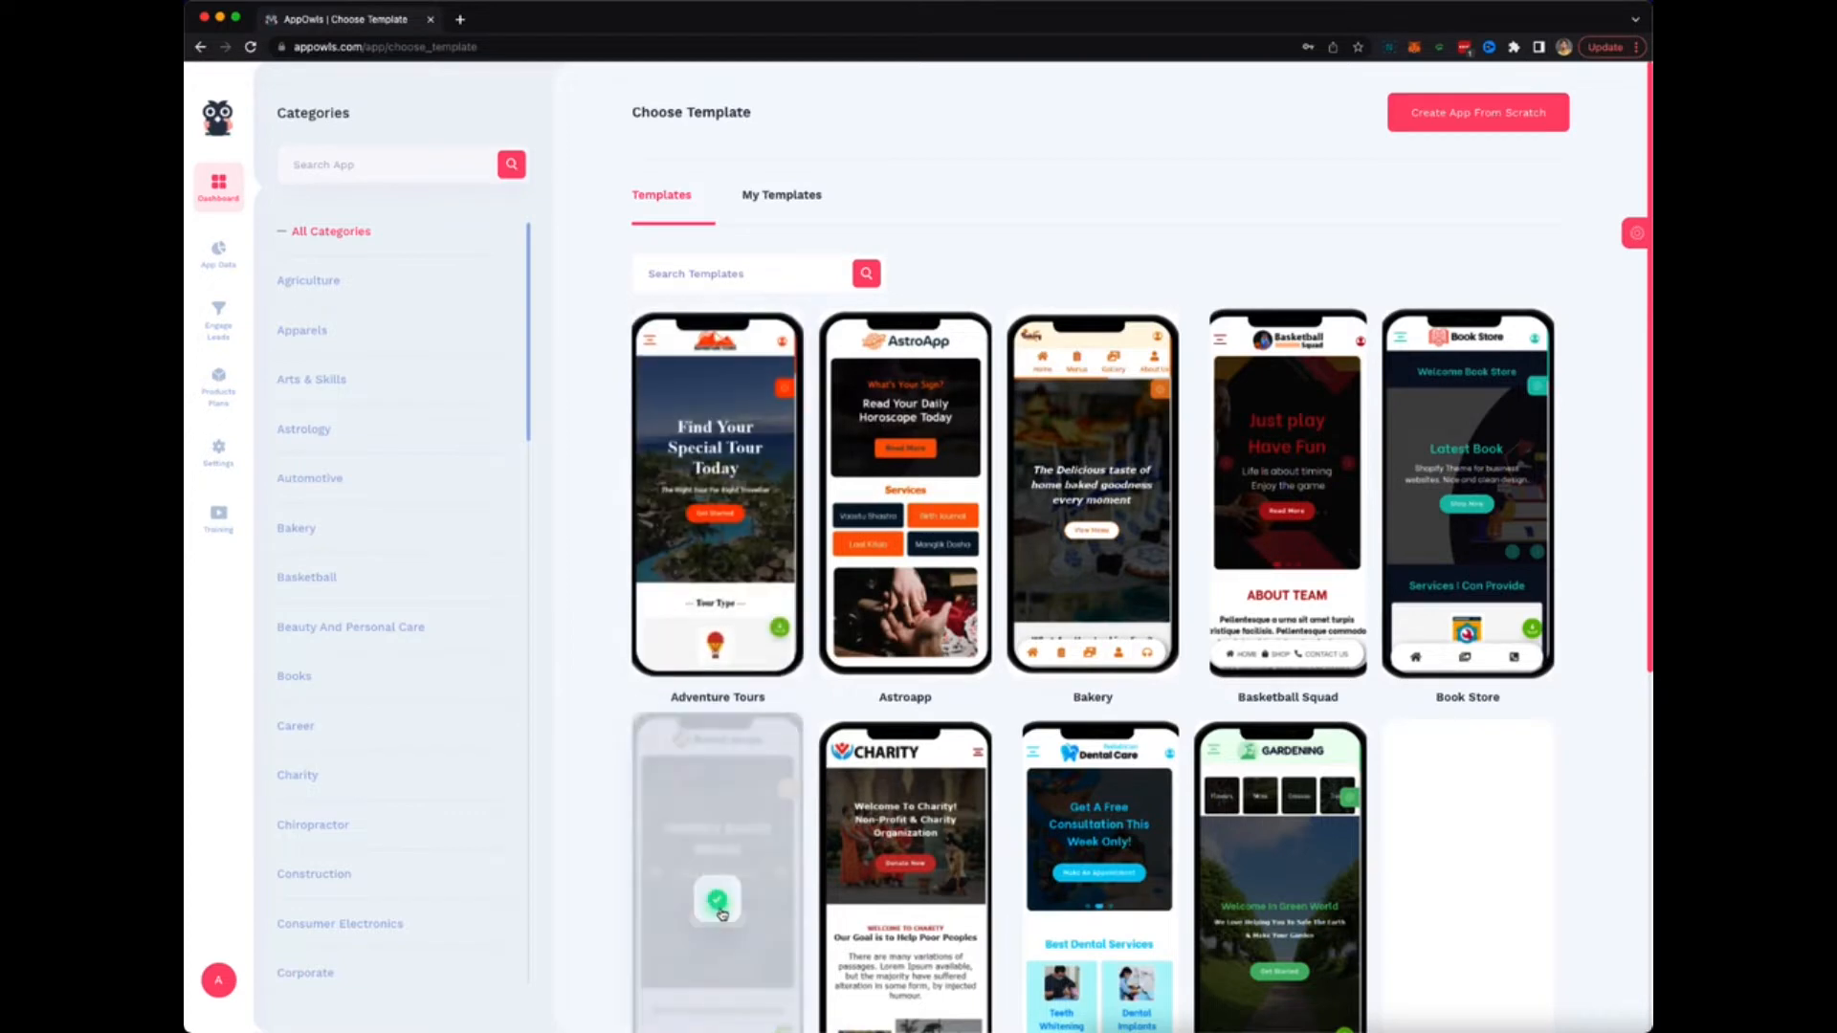
Preview the Bread Shops template, including its navigation menu, and create an app from it.
left_click(722, 910)
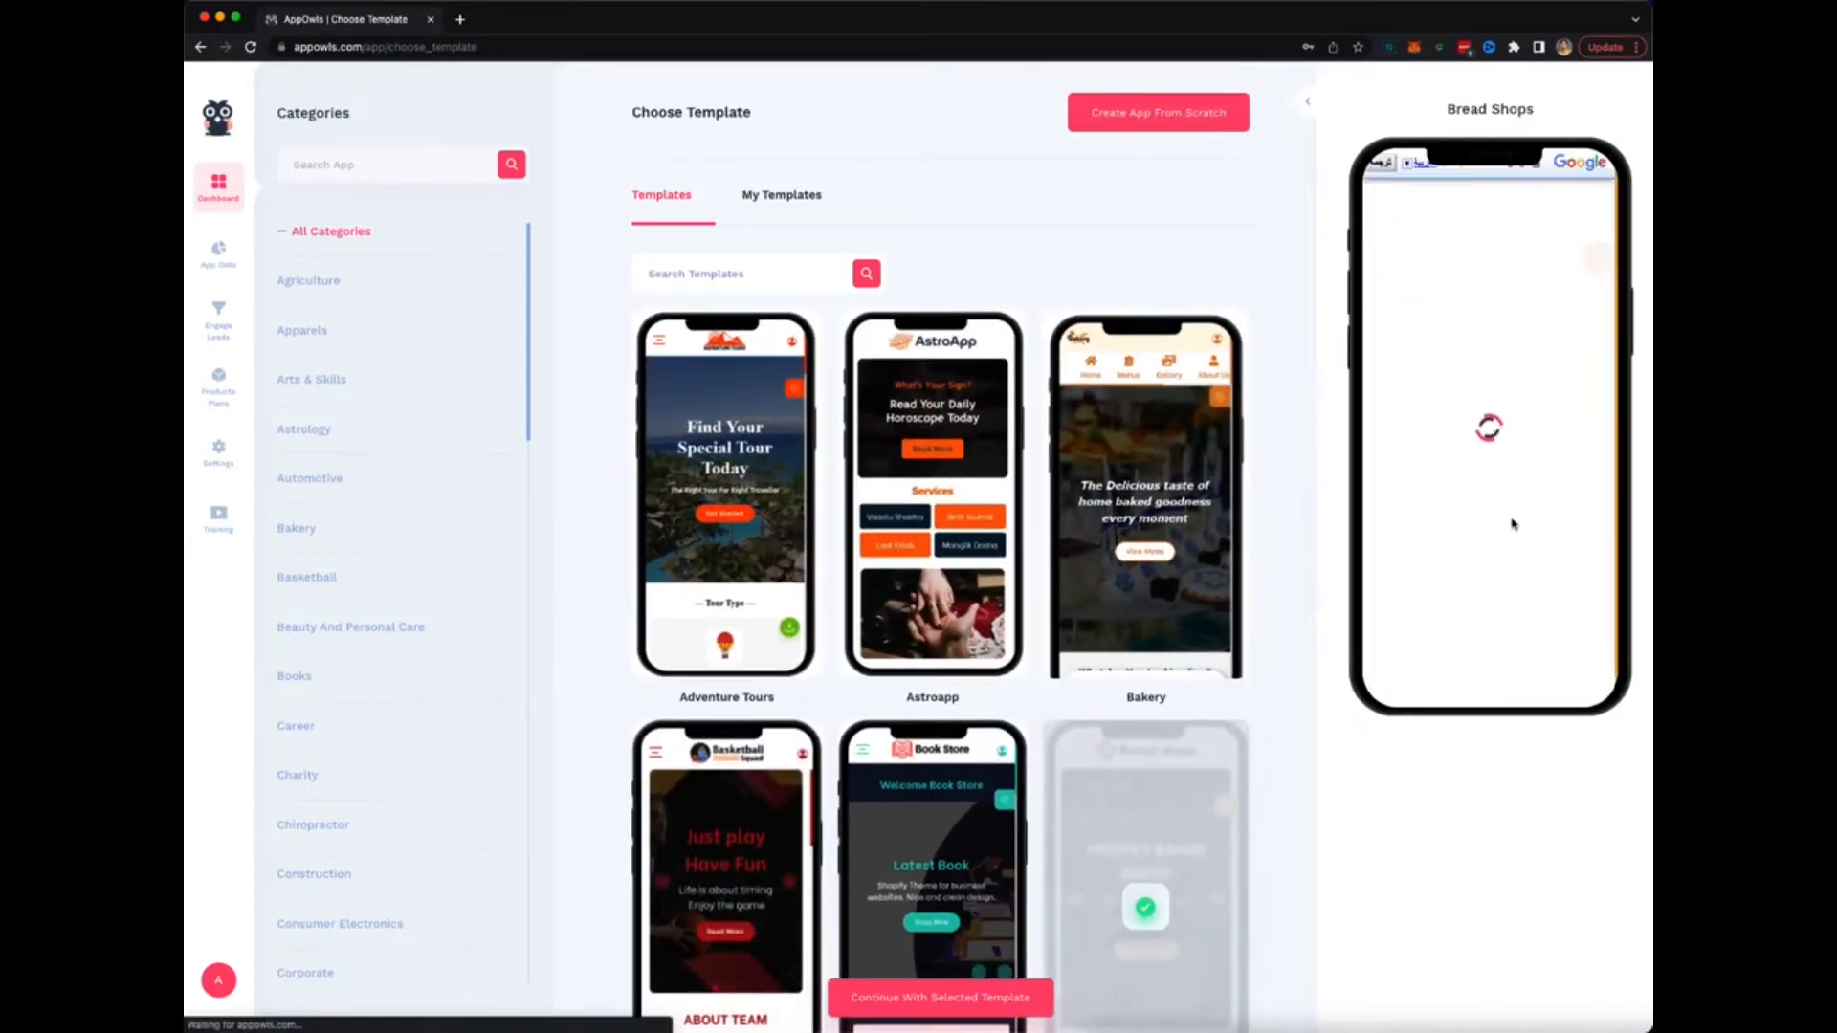
scroll(1509, 510, "down", 10)
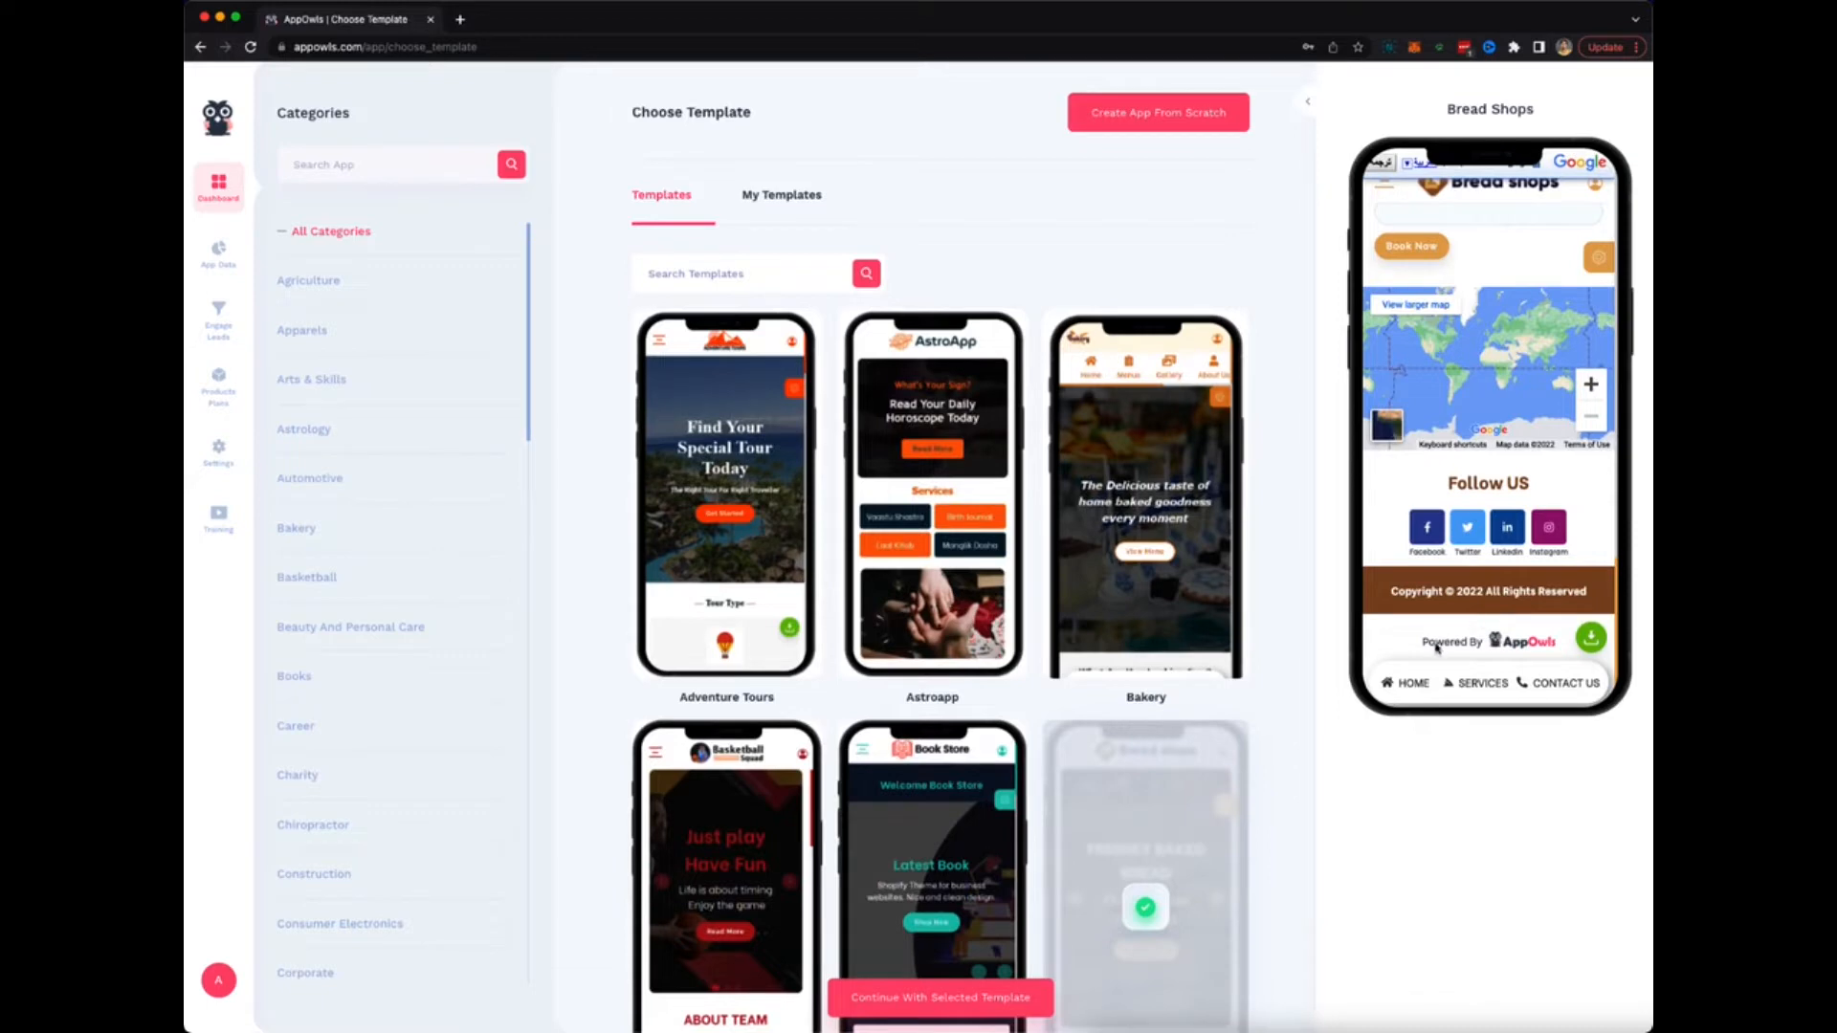
scroll(1490, 604, "up", 1)
scroll(1492, 604, "up", 5)
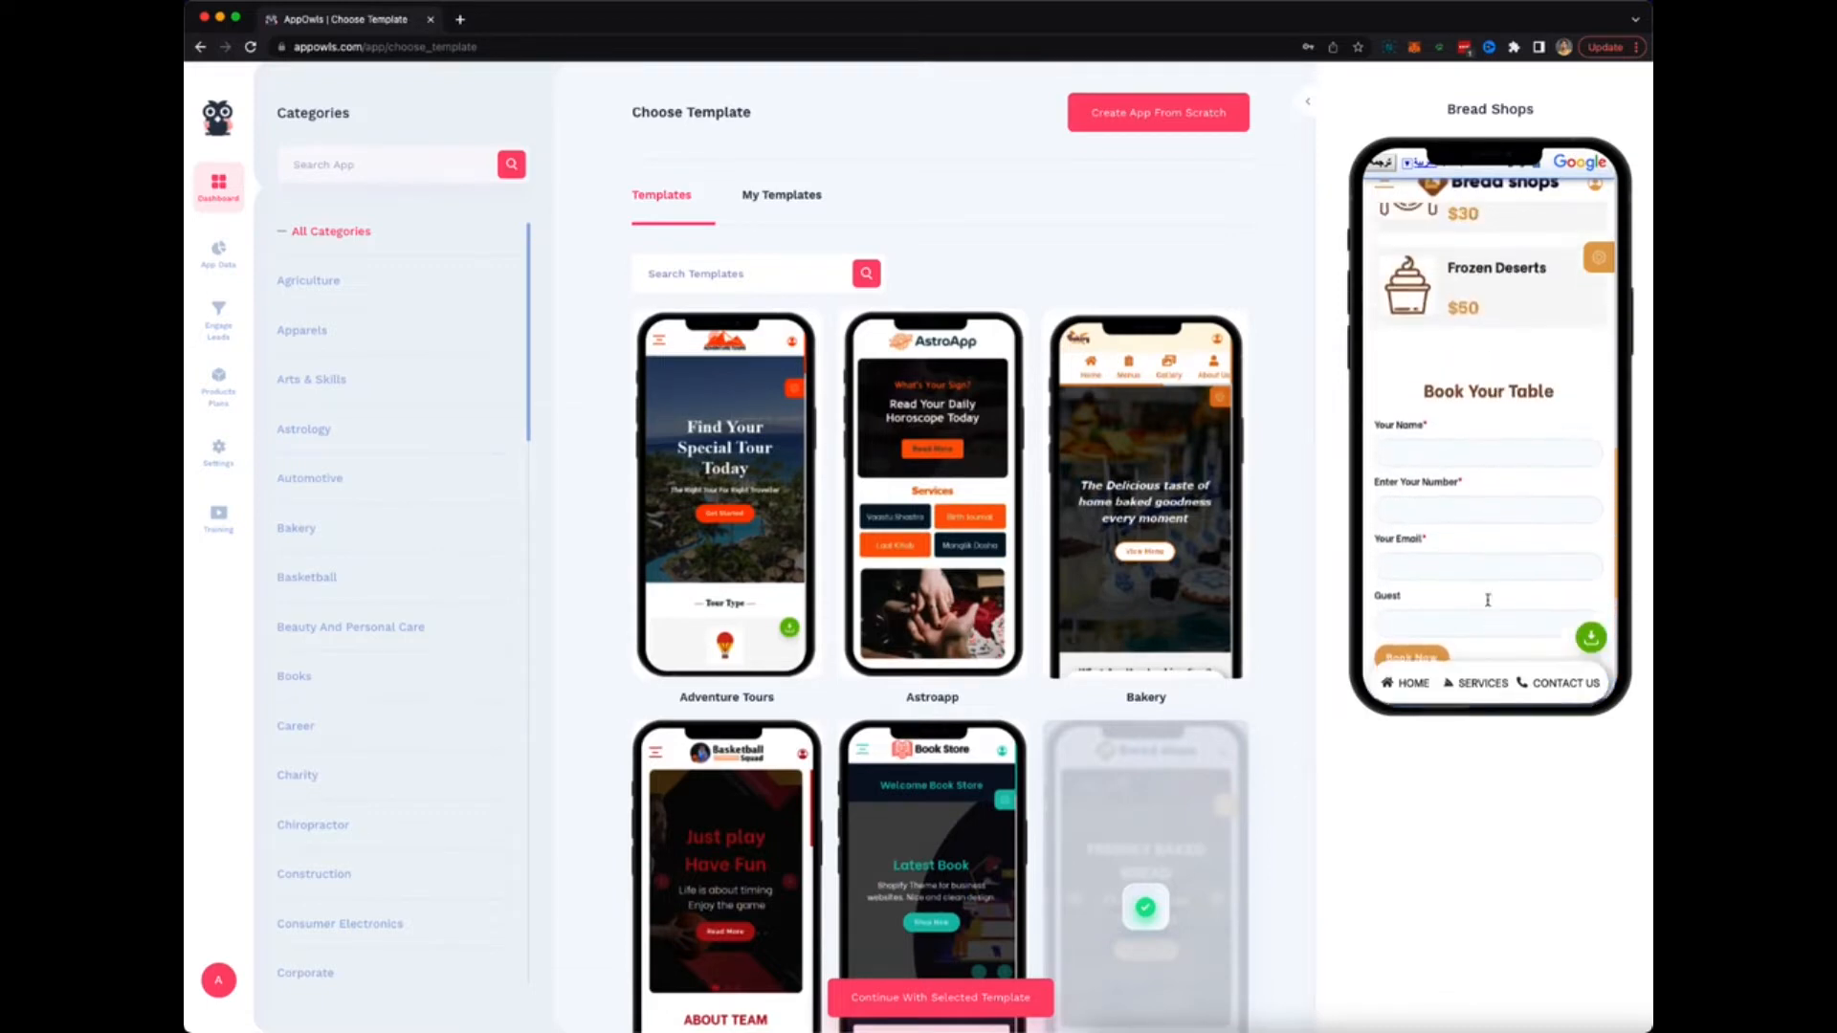
scroll(1480, 518, "up", 10)
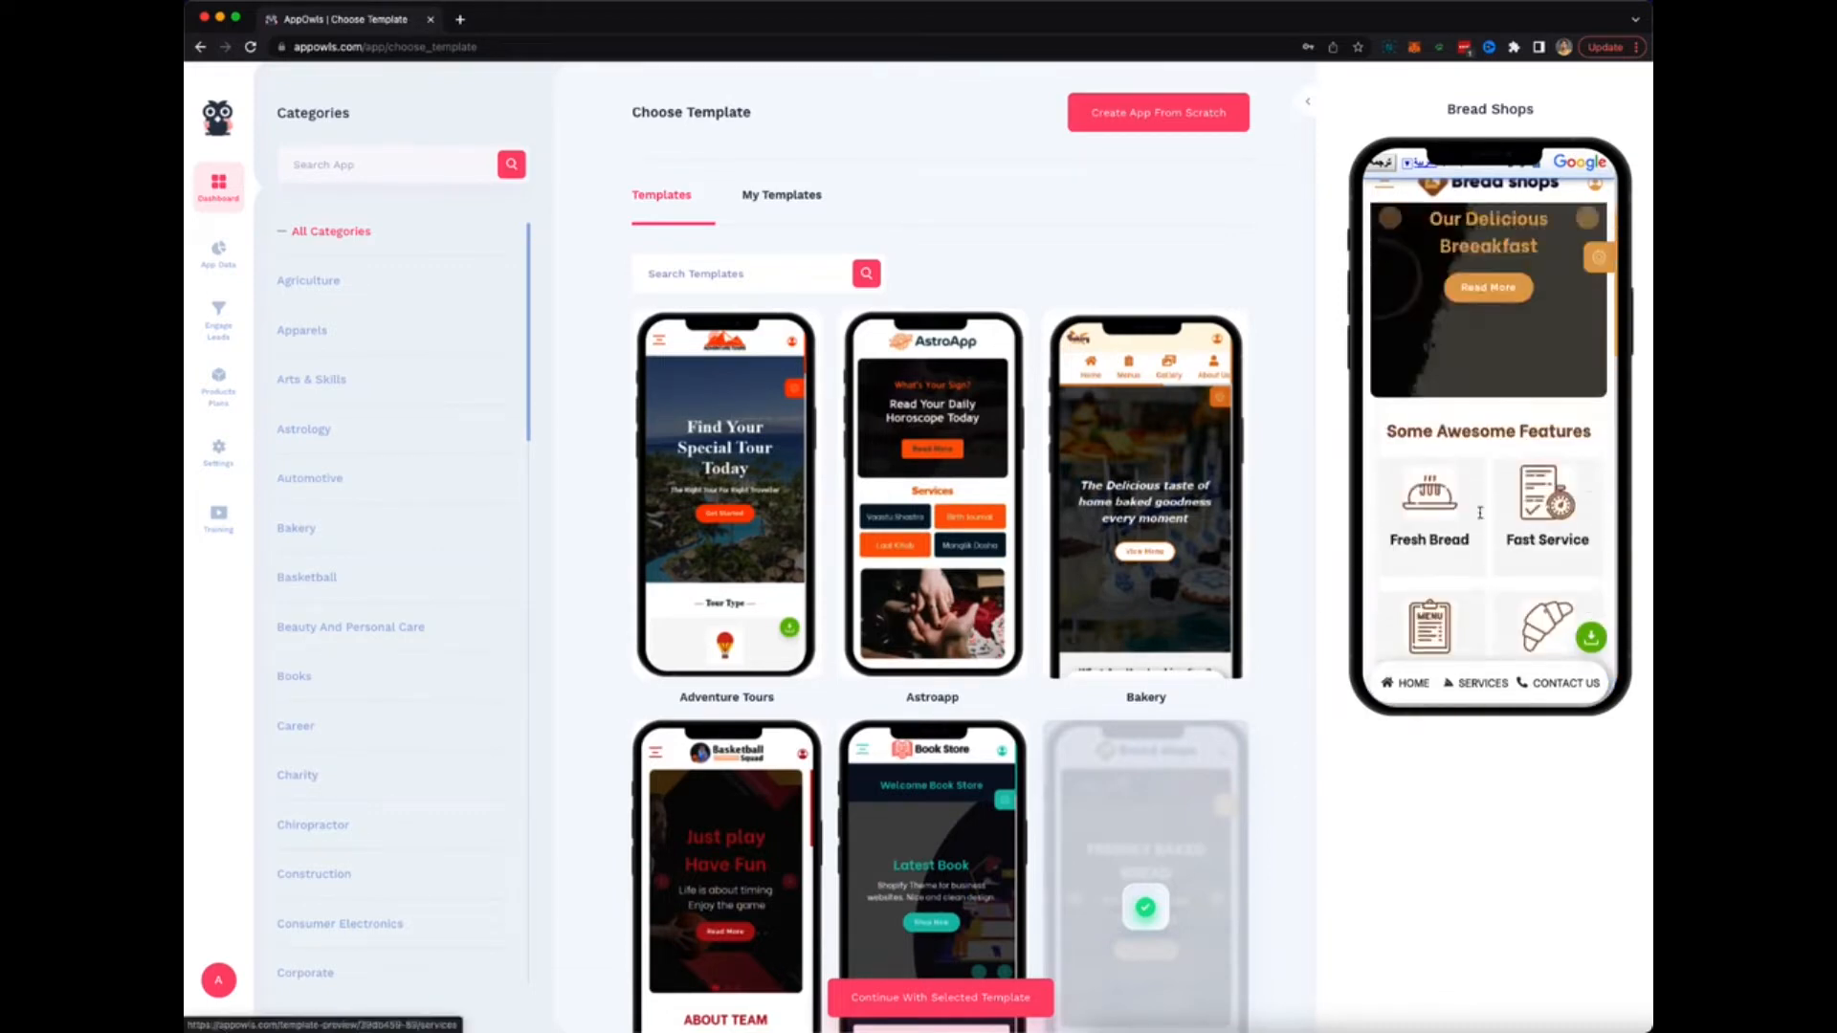
left_click(1384, 195)
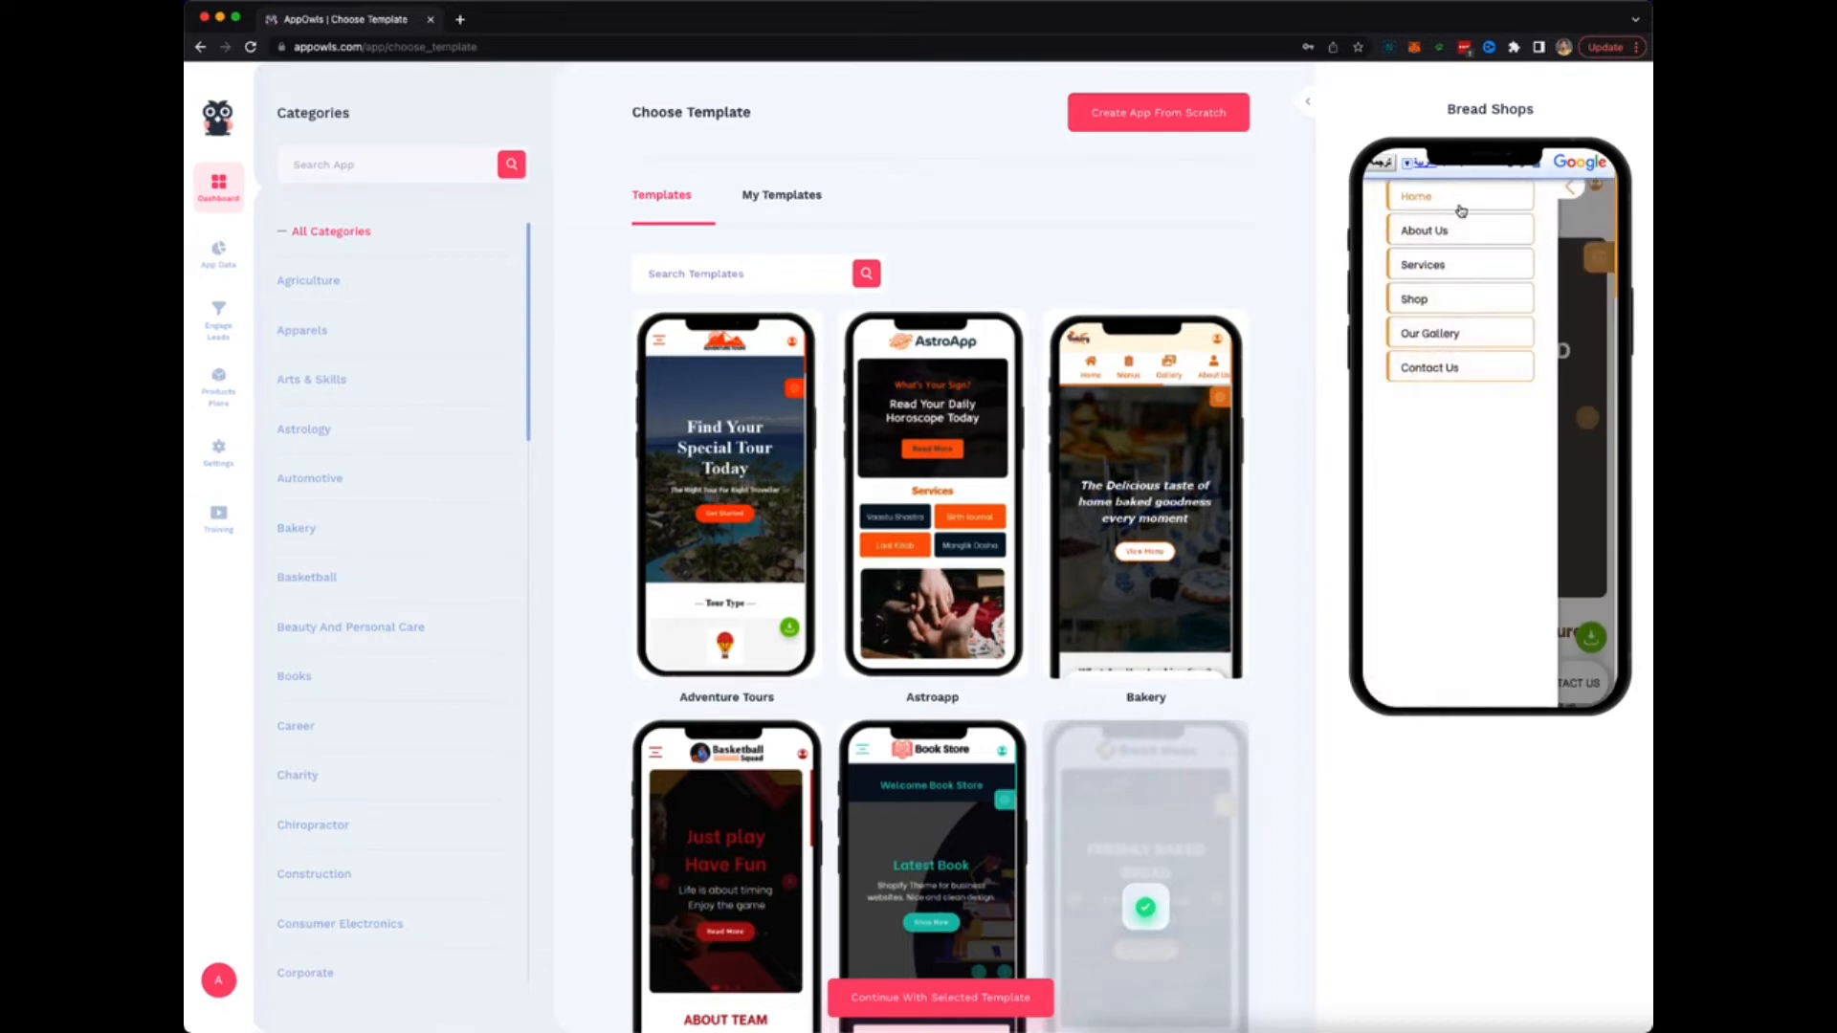
left_click(1577, 197)
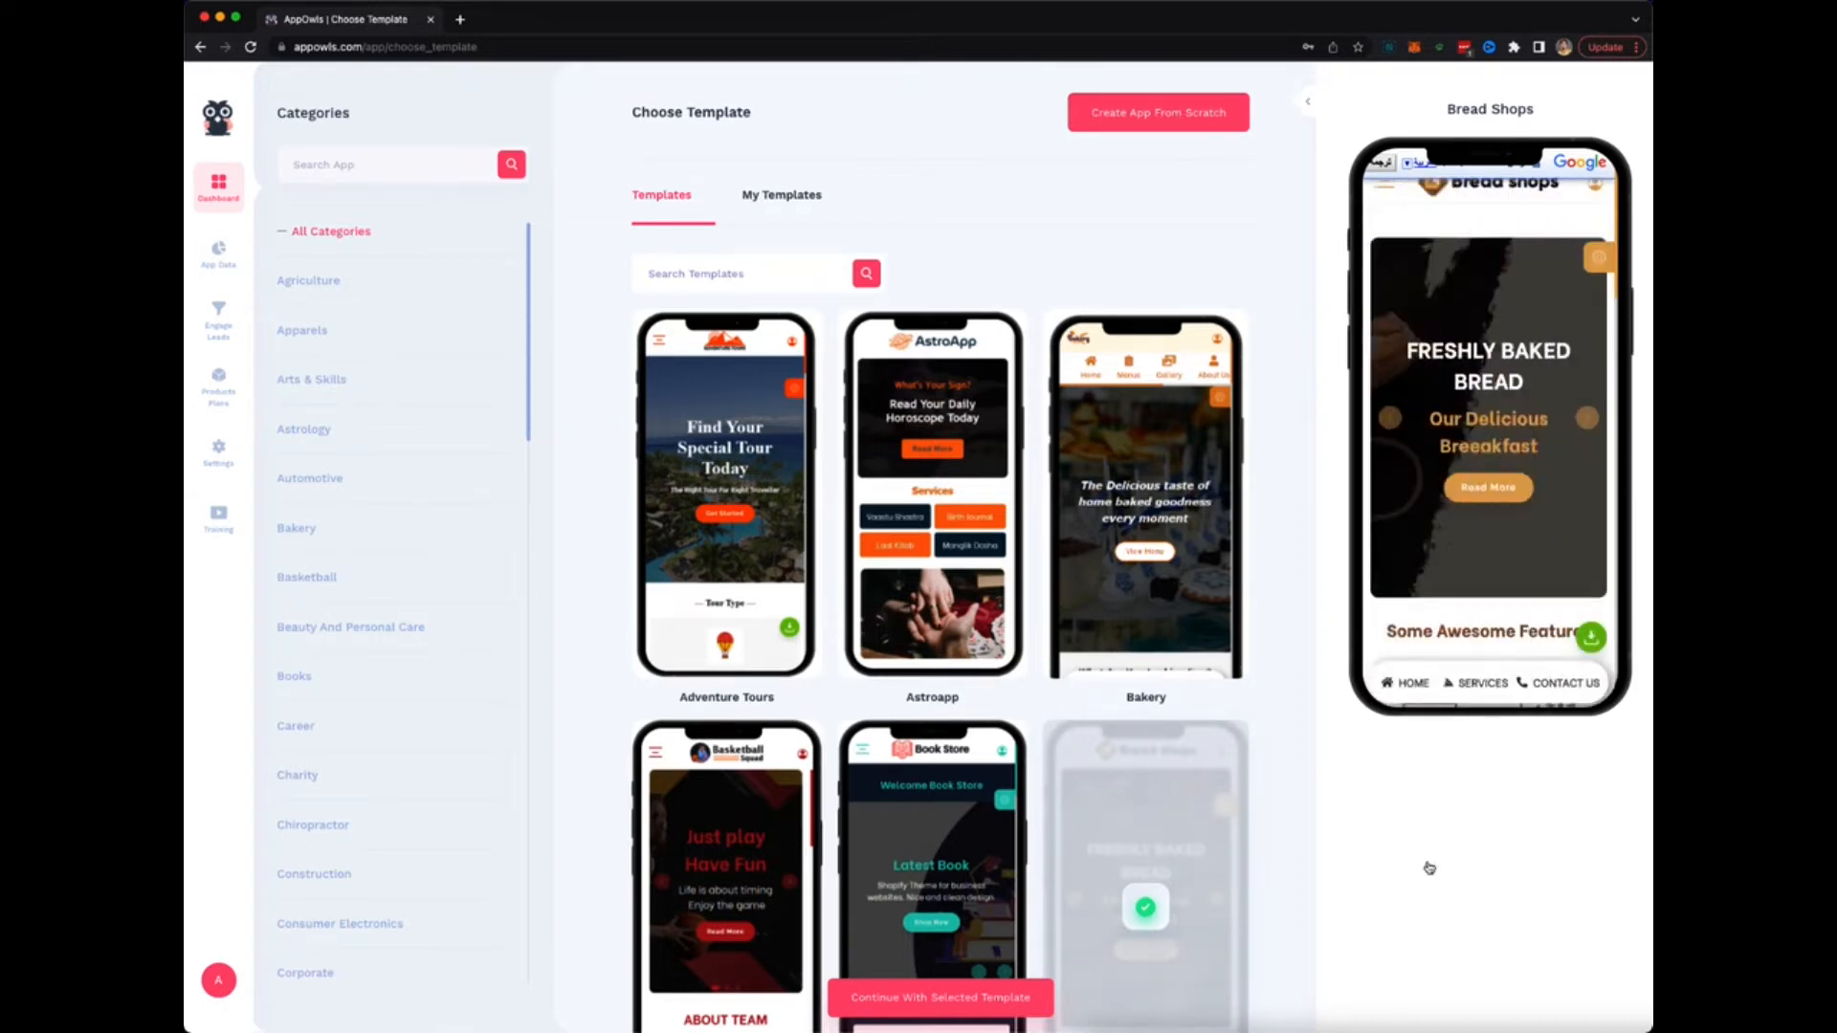
left_click(915, 996)
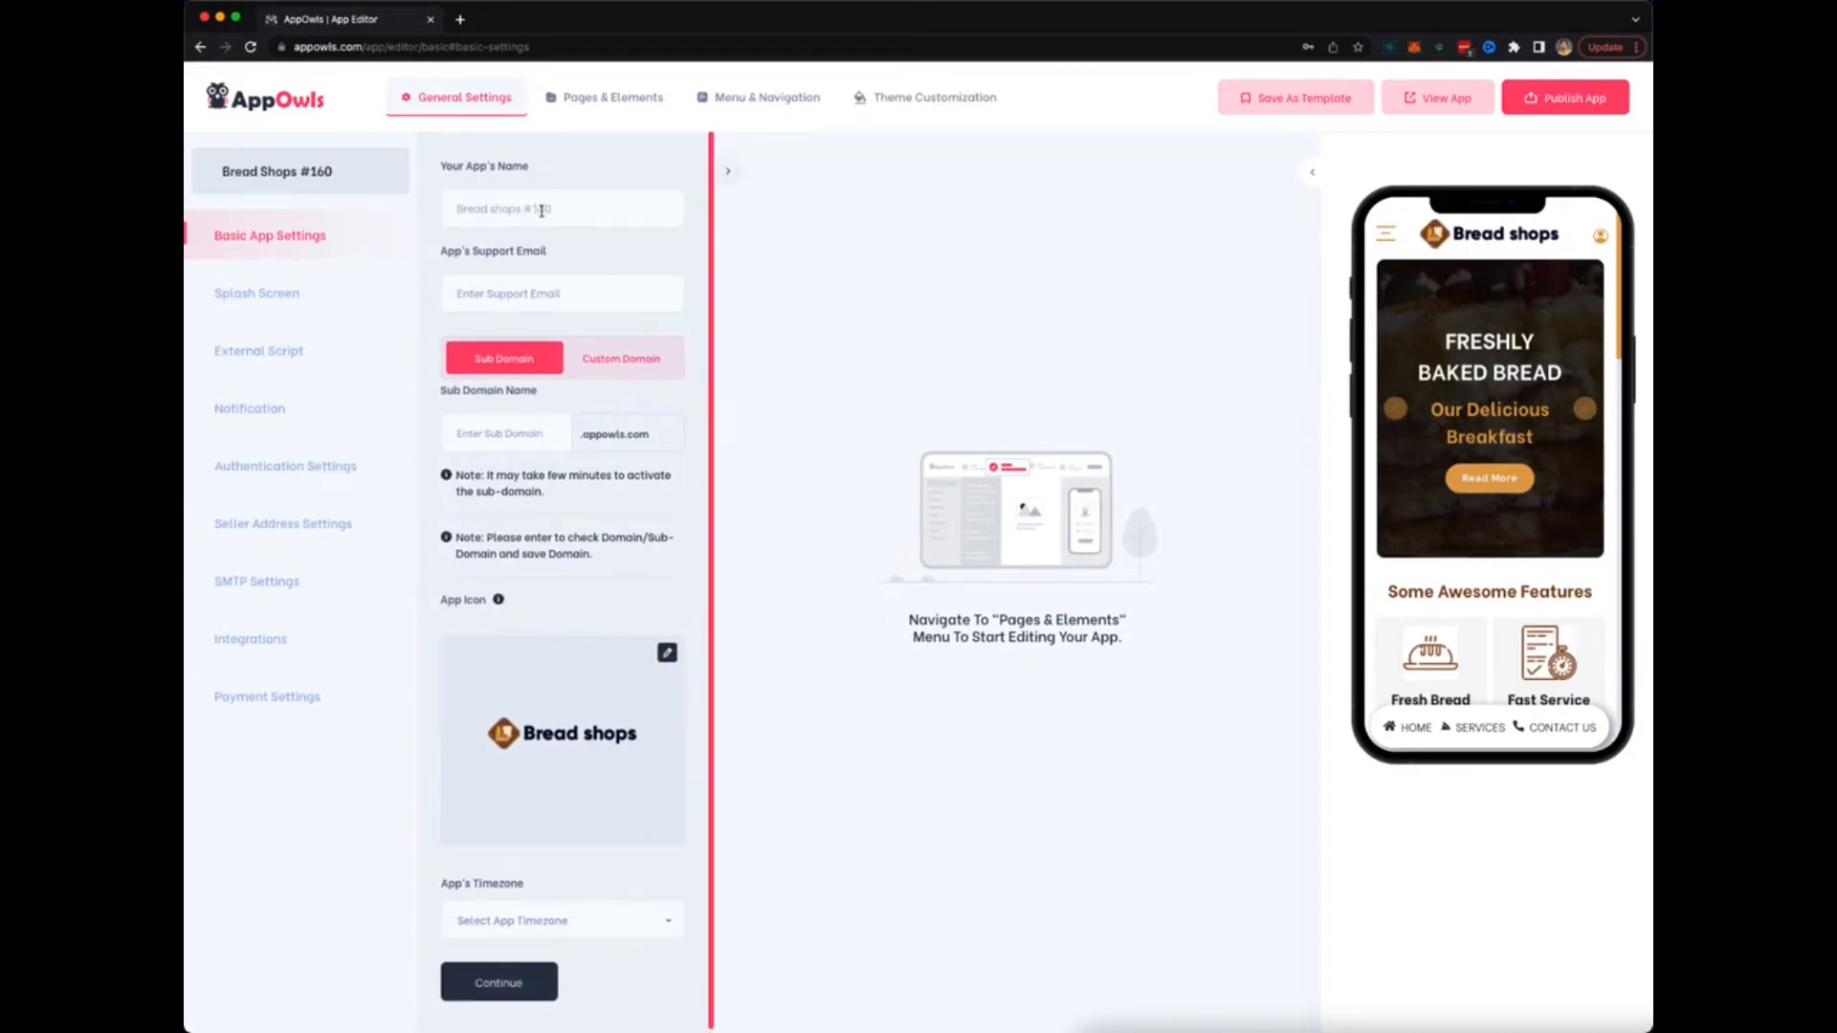
Leave the support email and app timezone unchanged and move to the Splash Screen settings.
left_click(546, 296)
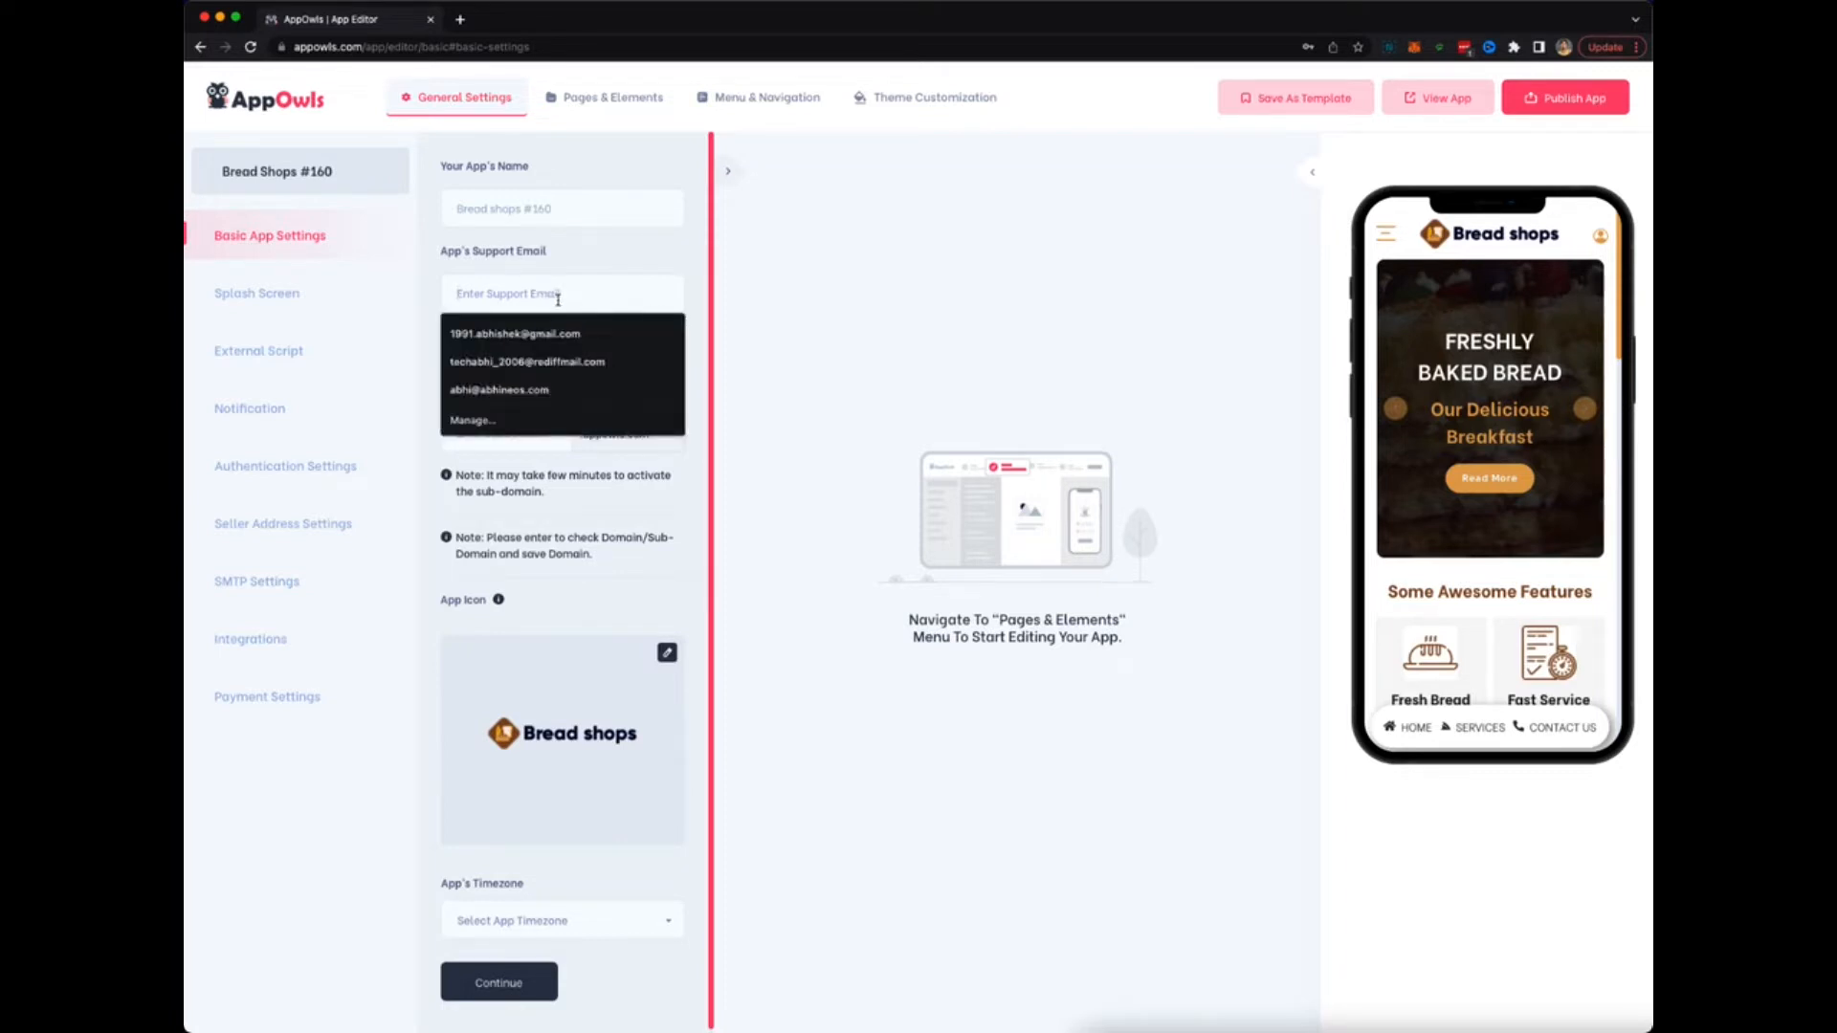
left_click(853, 369)
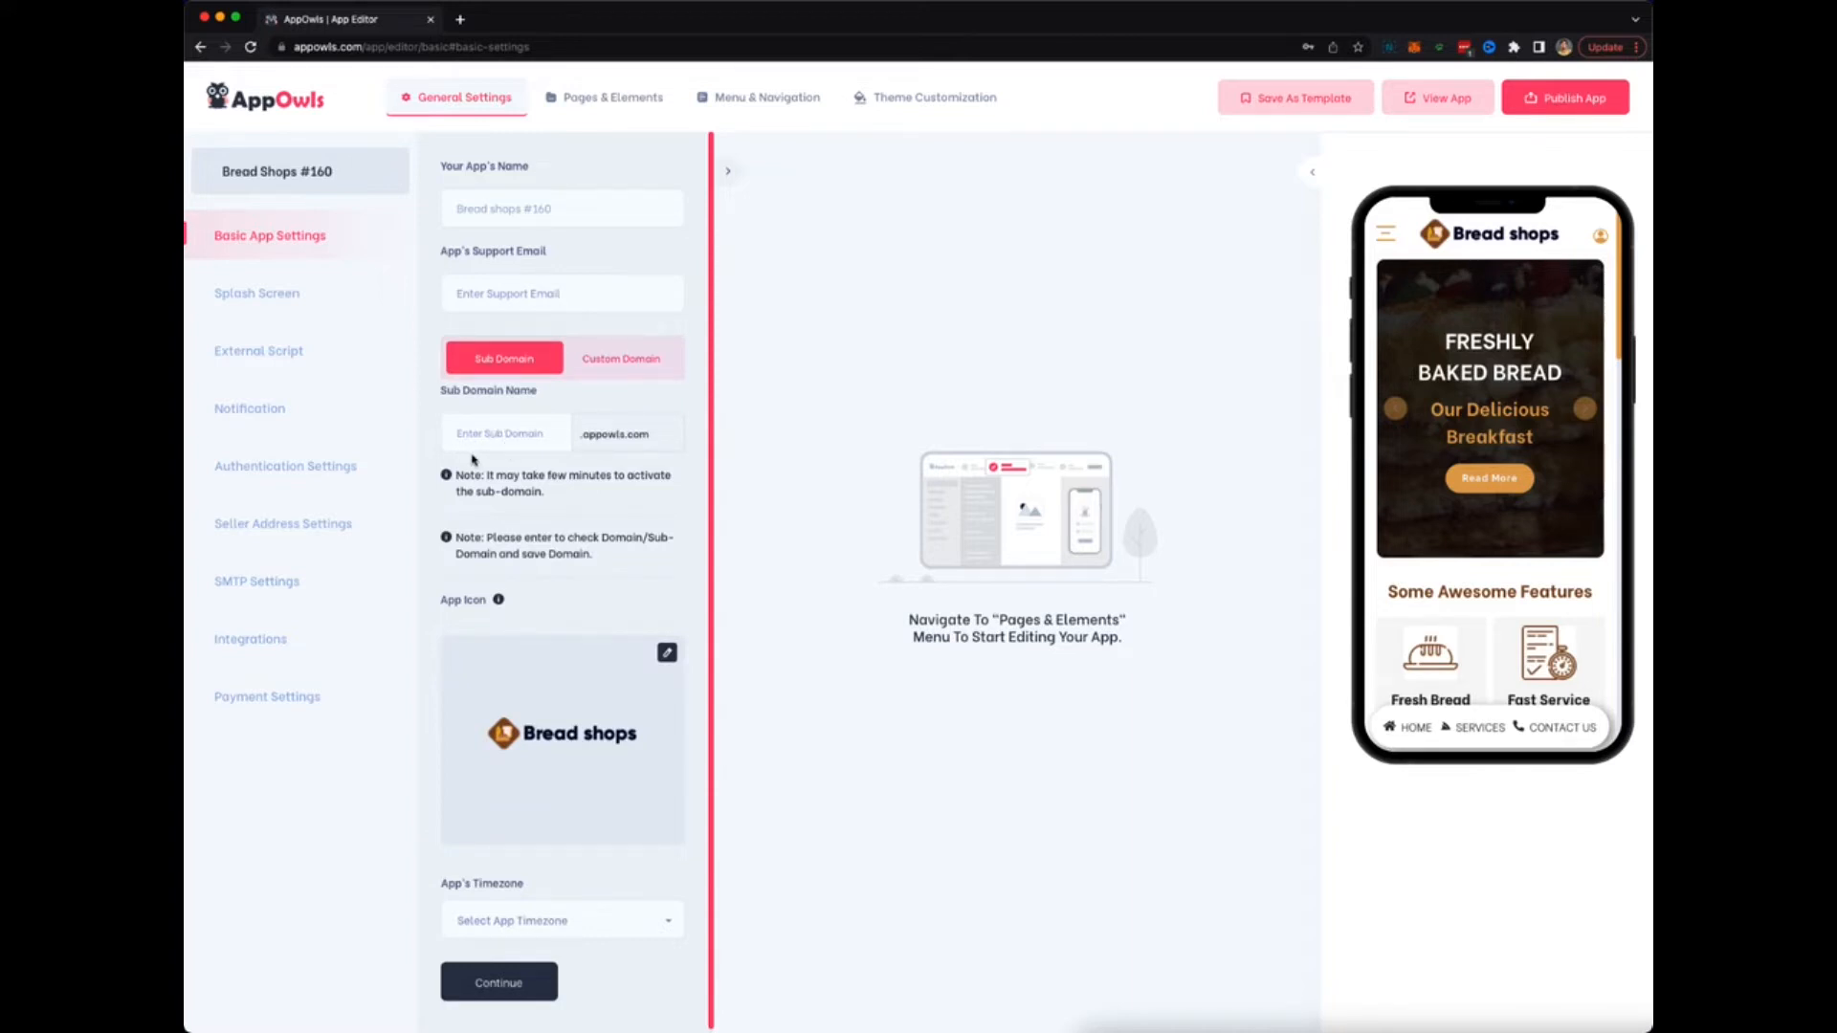
scroll(473, 459, "down", 1)
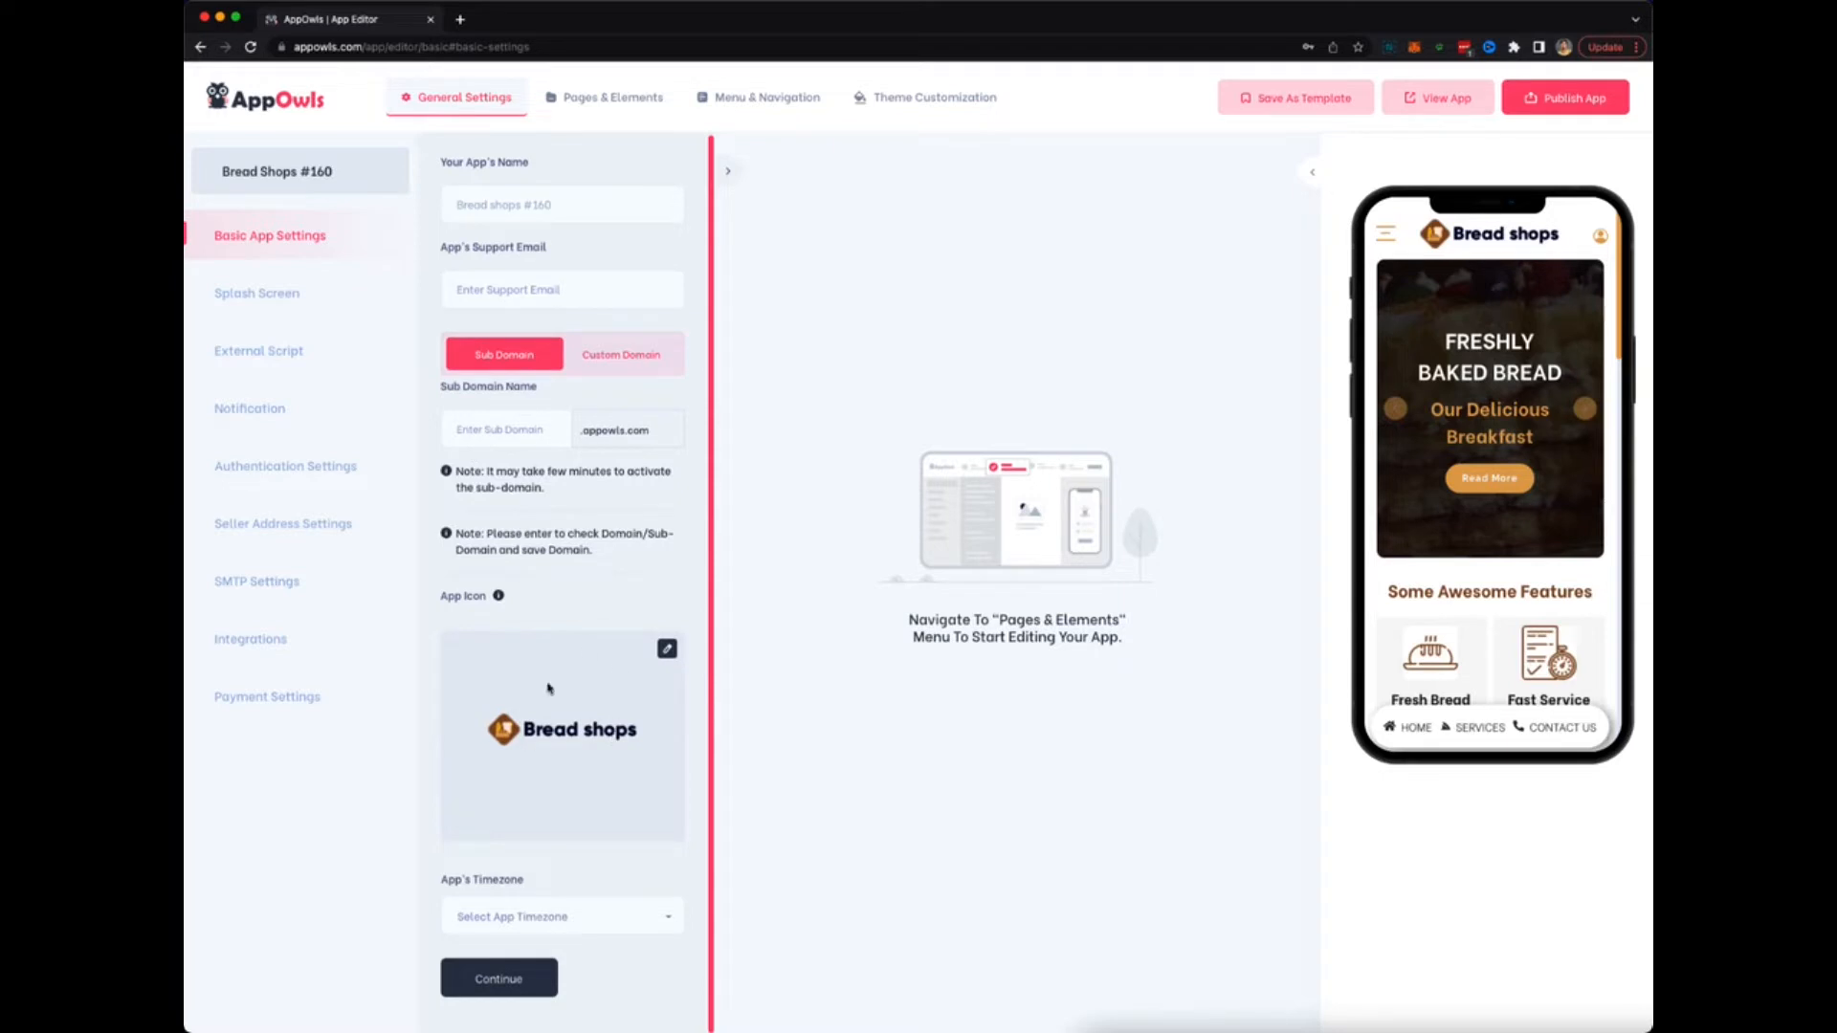
left_click(564, 904)
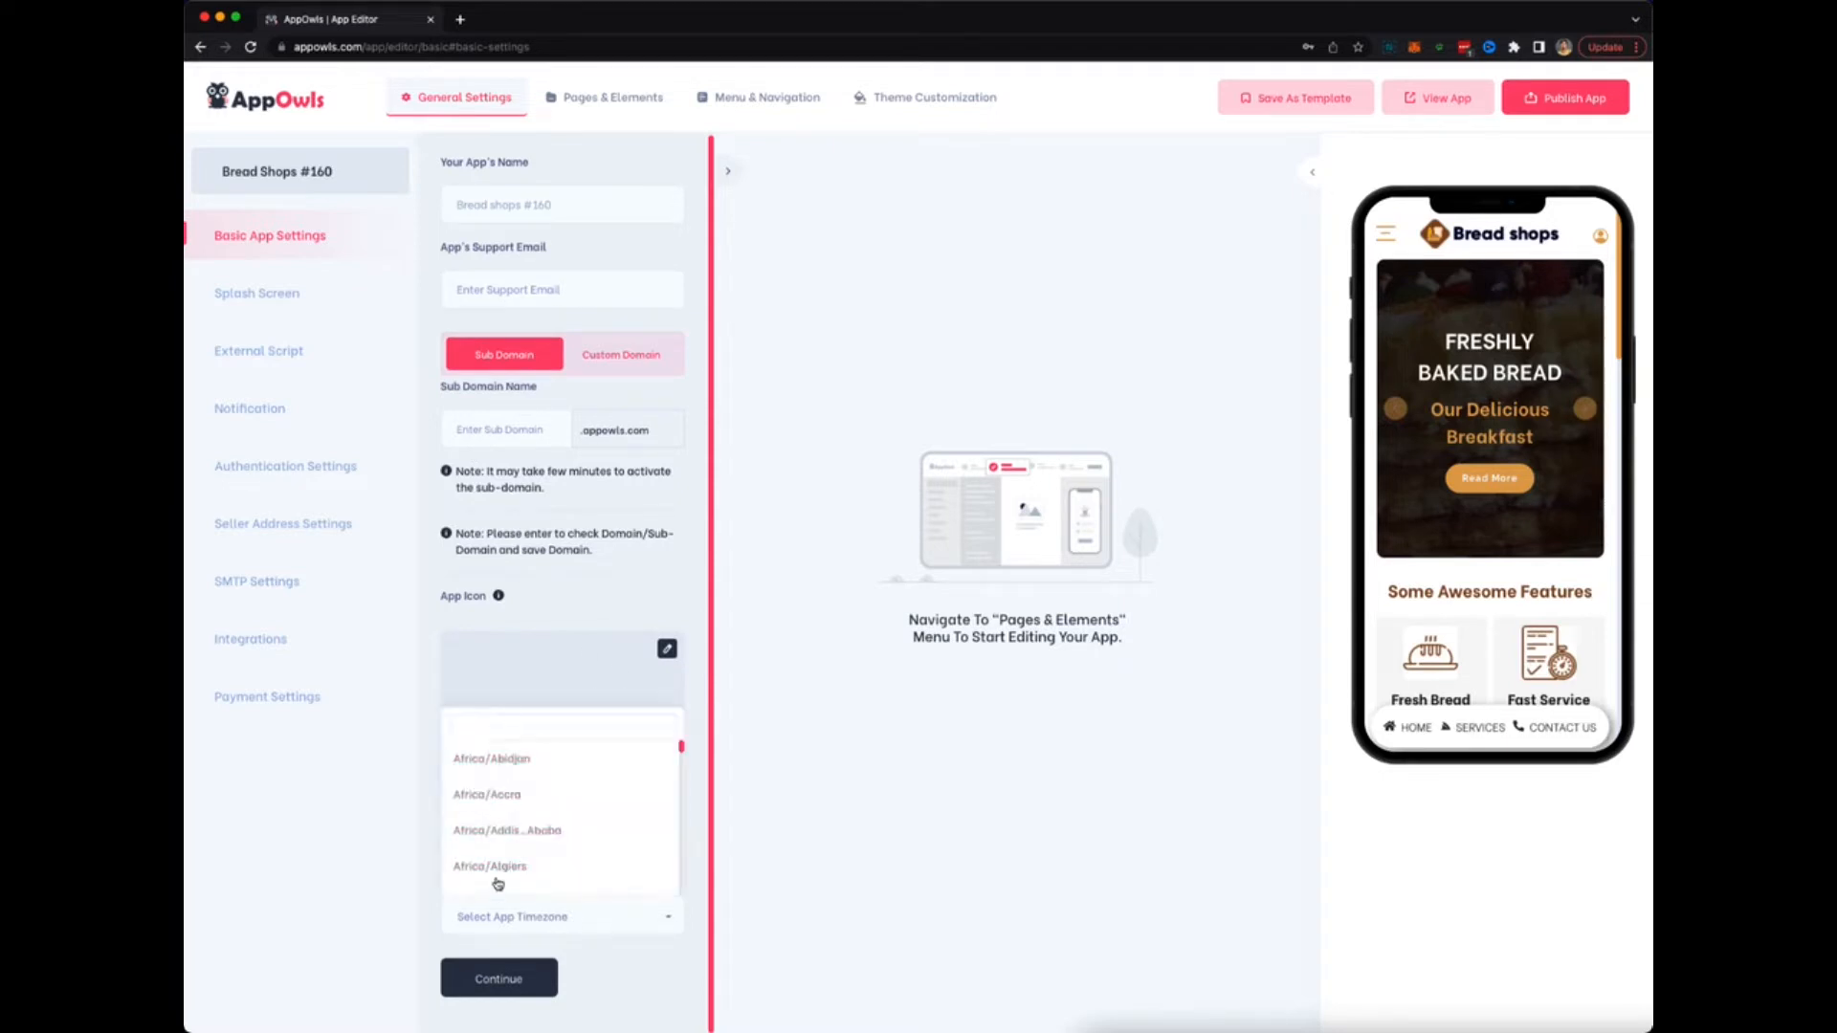
left_click(380, 896)
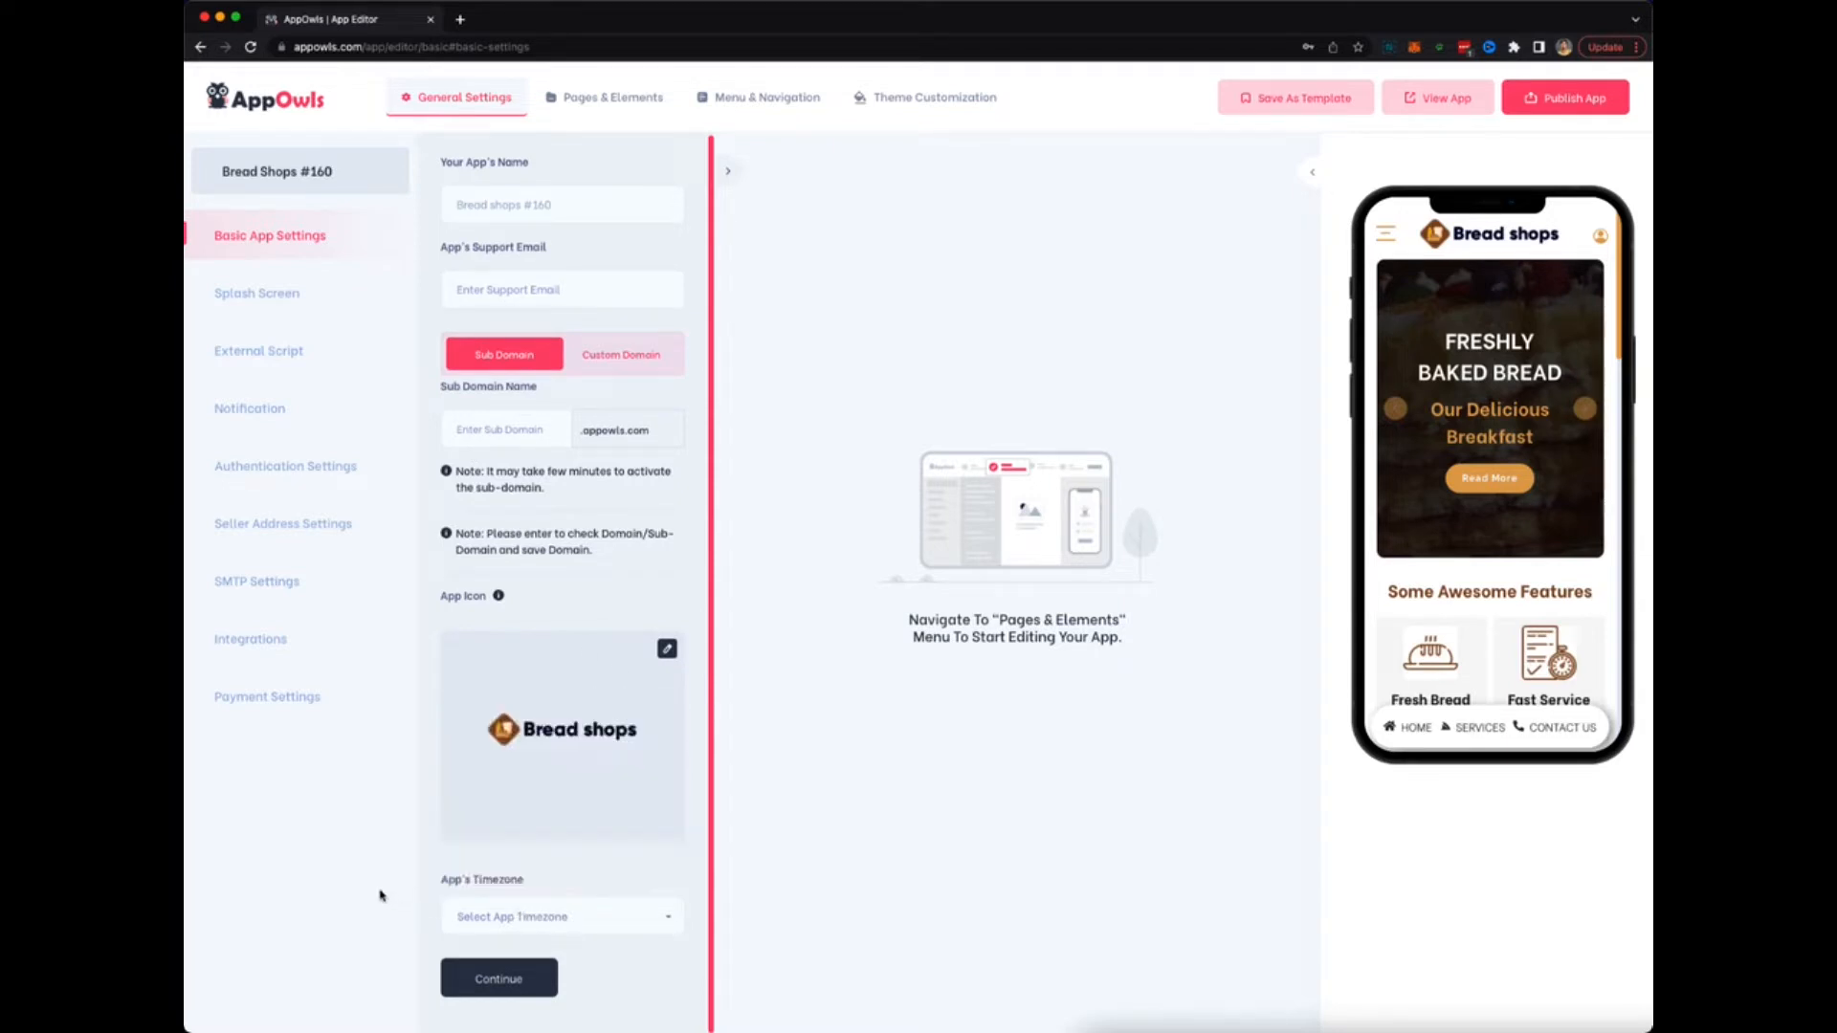
left_click(265, 303)
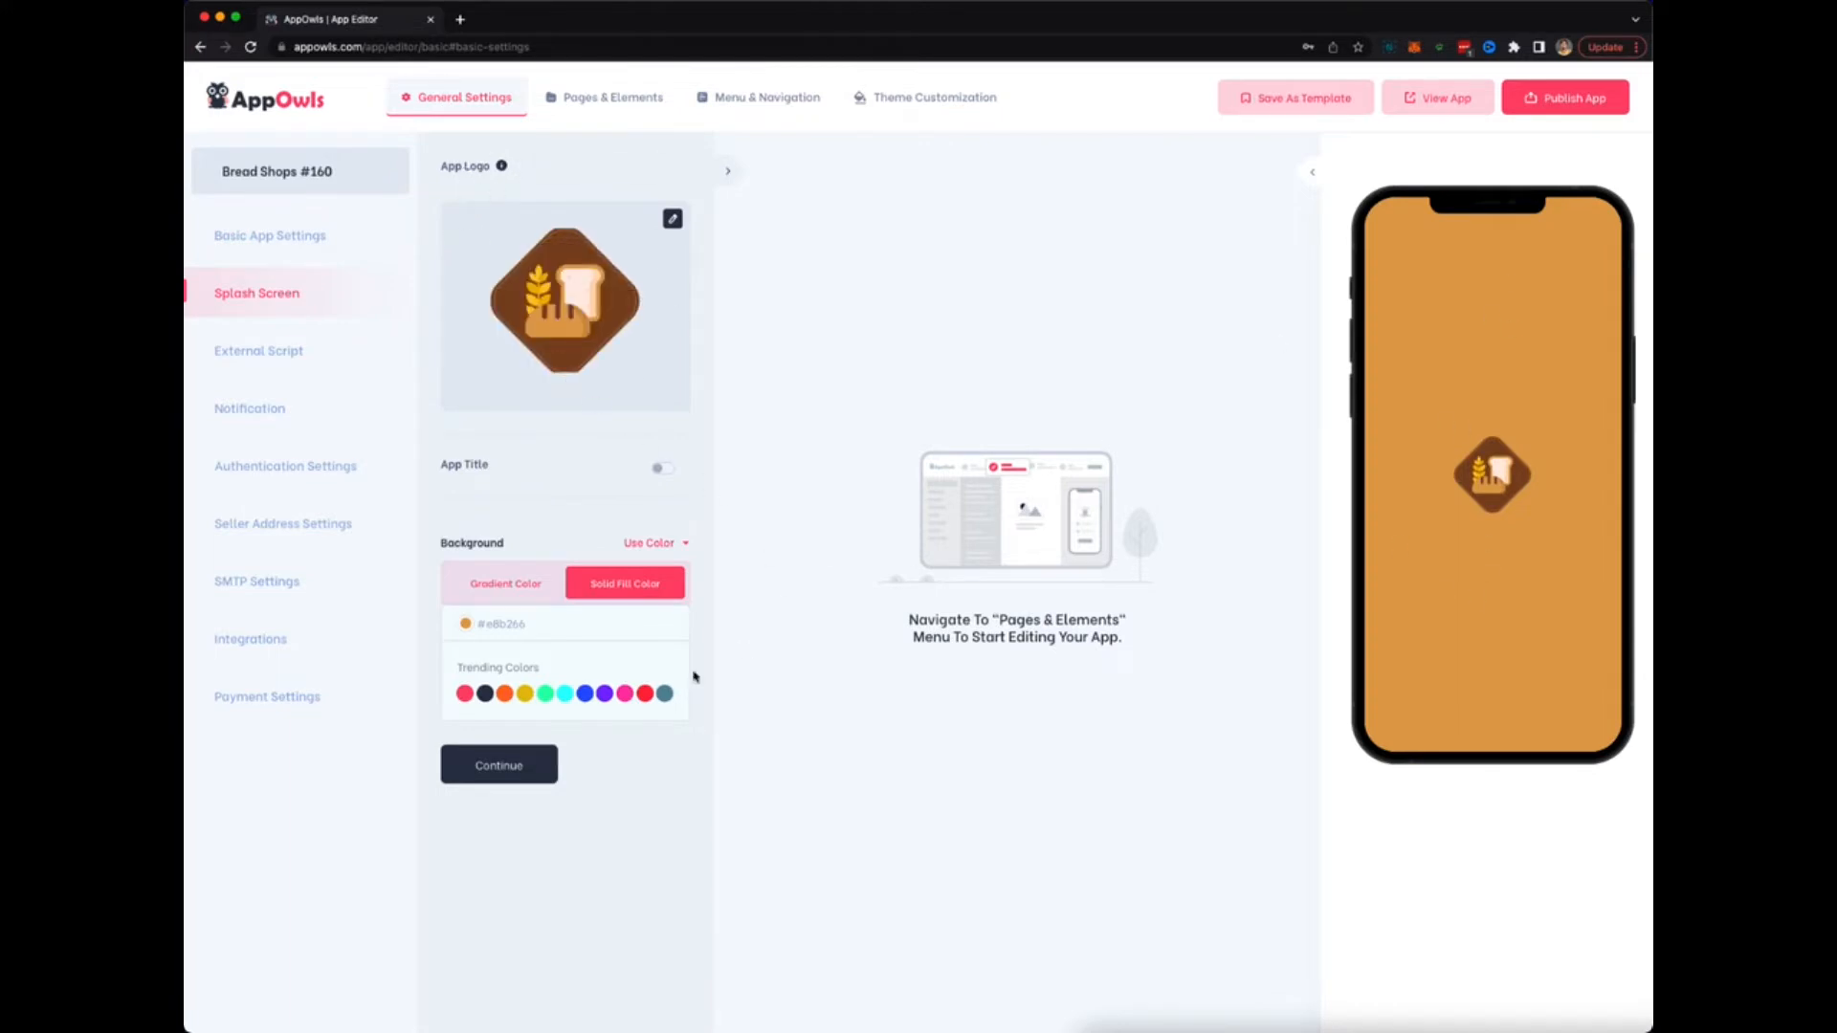
Try yellow, green, blue #3d6bff and several preset gradients as the splash background.
left_click(525, 693)
left_click(544, 693)
left_click(585, 693)
left_click(511, 592)
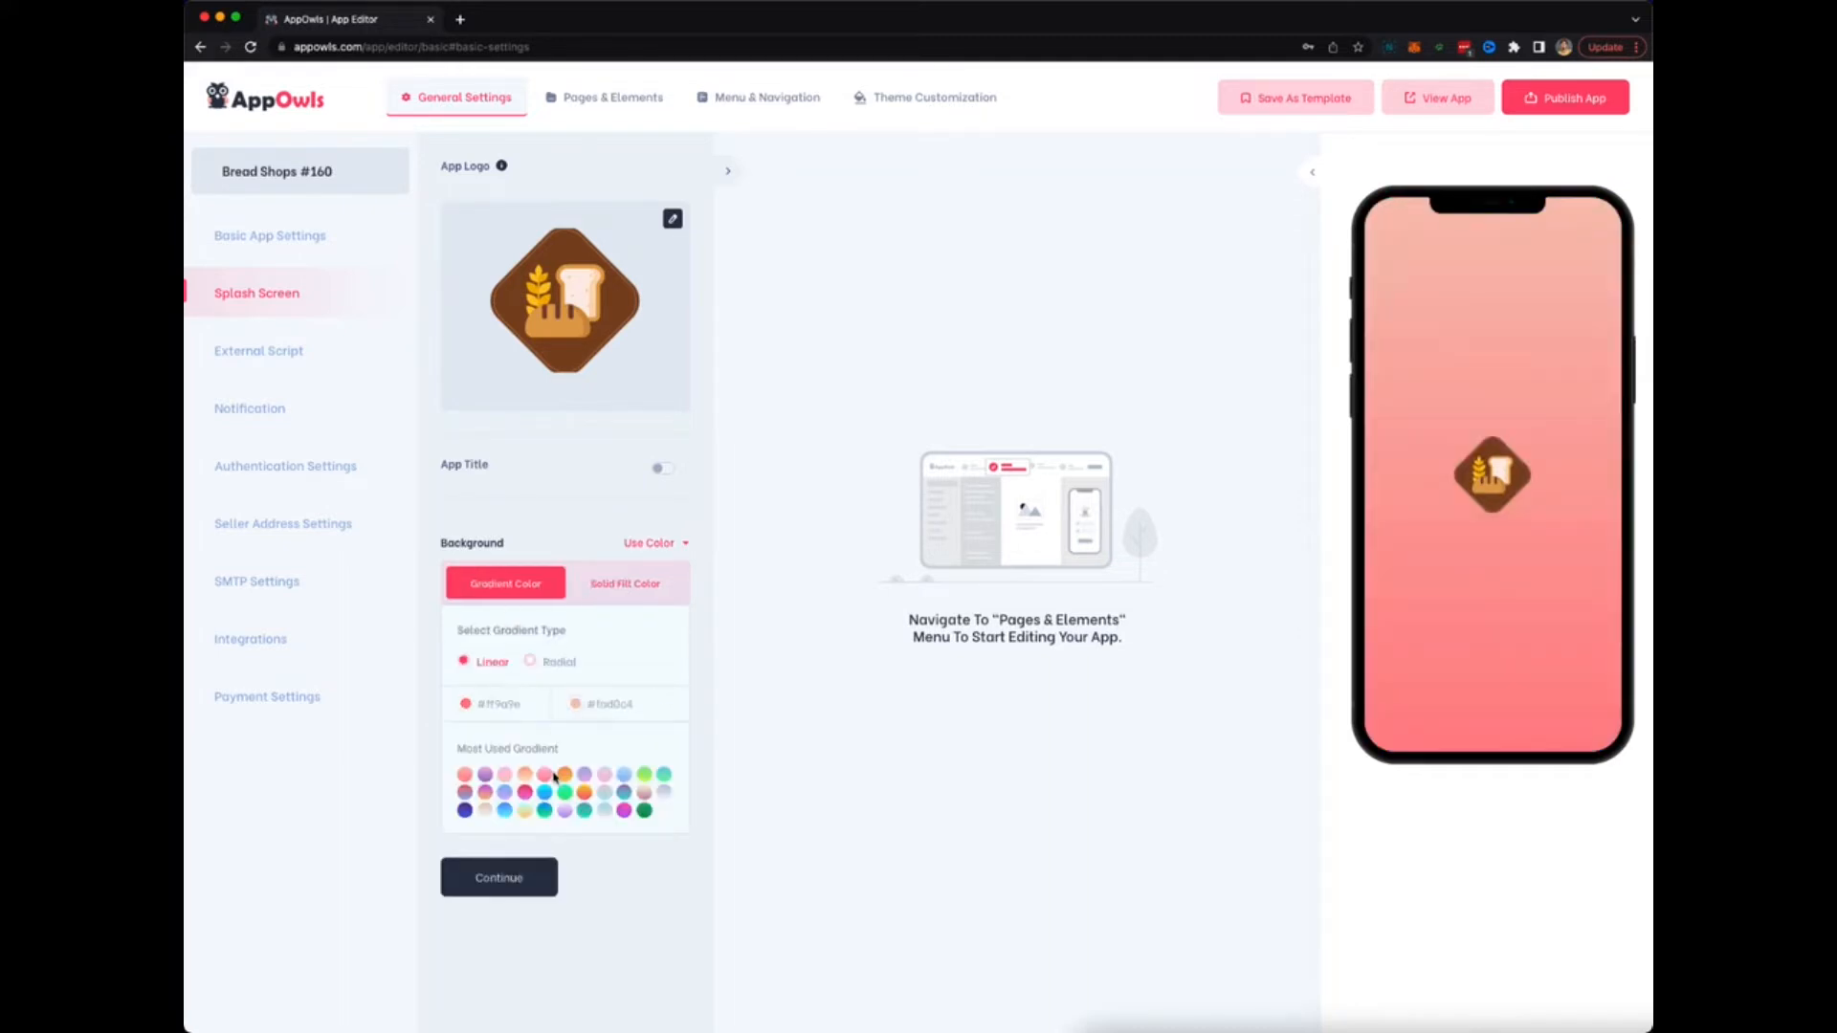
left_click(585, 811)
left_click(569, 811)
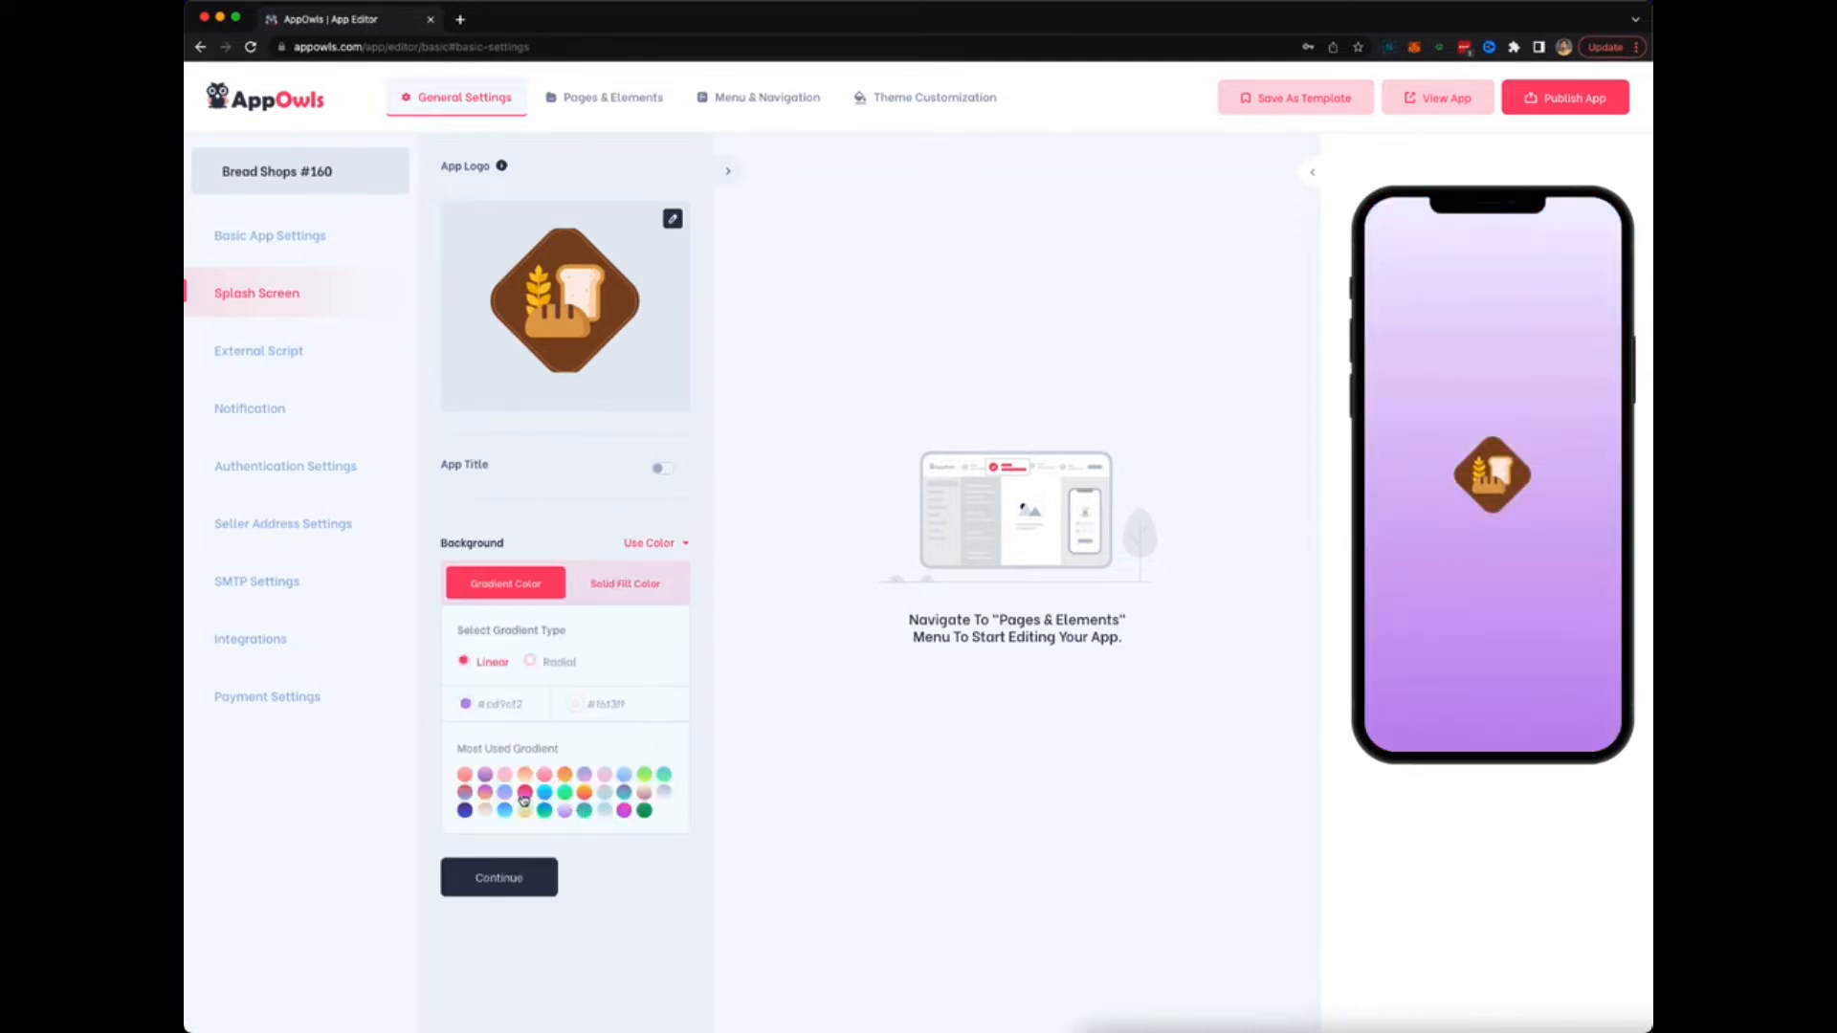
left_click(524, 795)
Make the splash background a radial gradient using the pale cyan-to-pink #a8edea/#fed6e3 swatch.
left_click(532, 665)
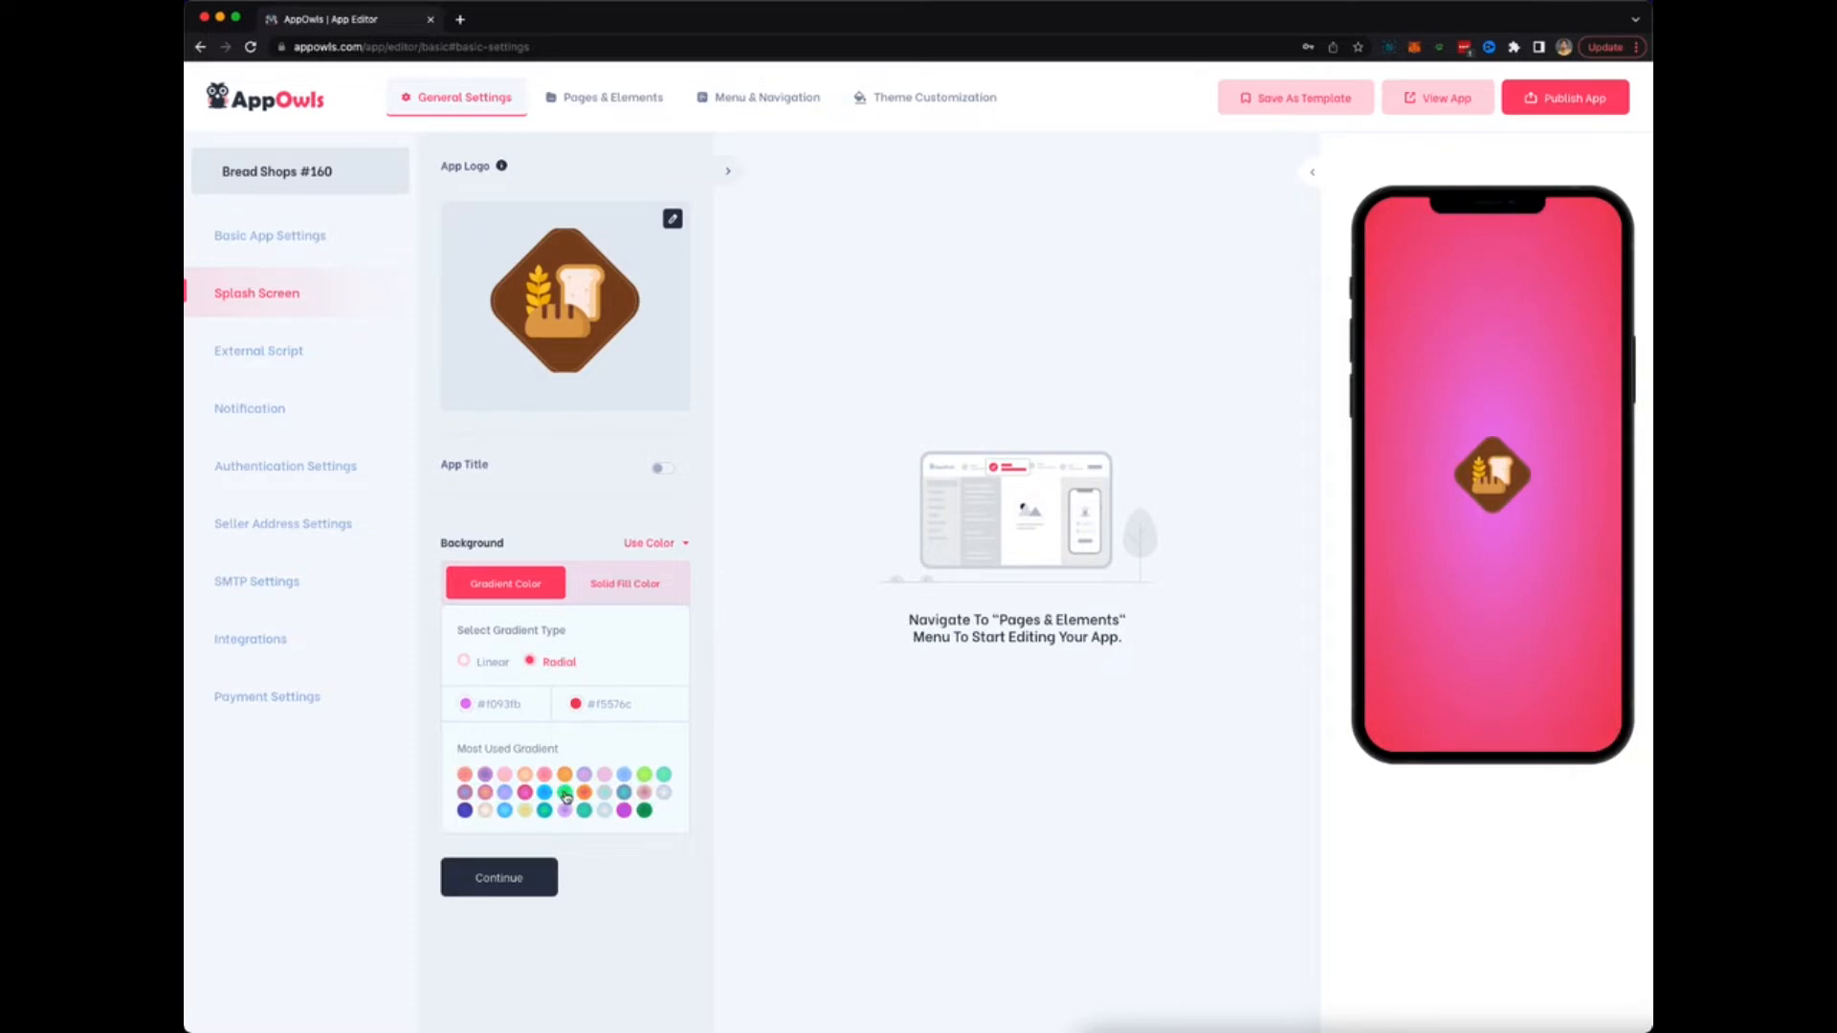
left_click(605, 794)
left_click(607, 795)
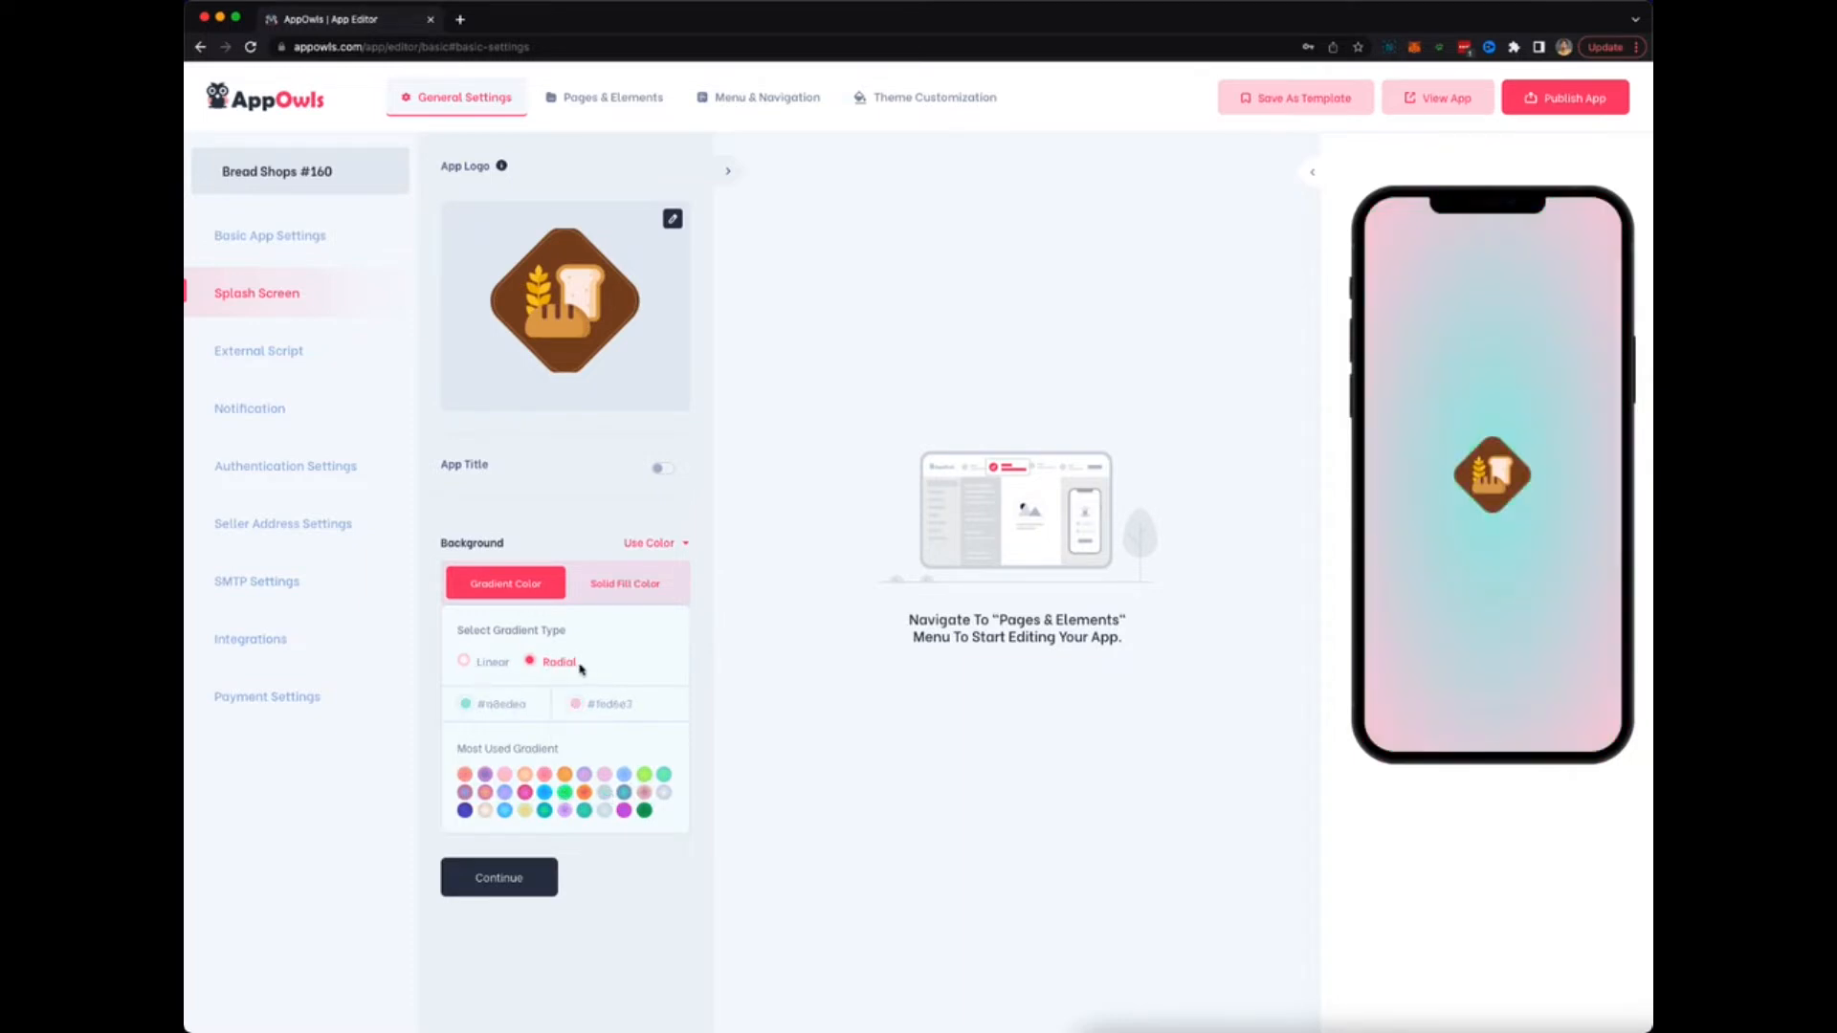
left_click(279, 350)
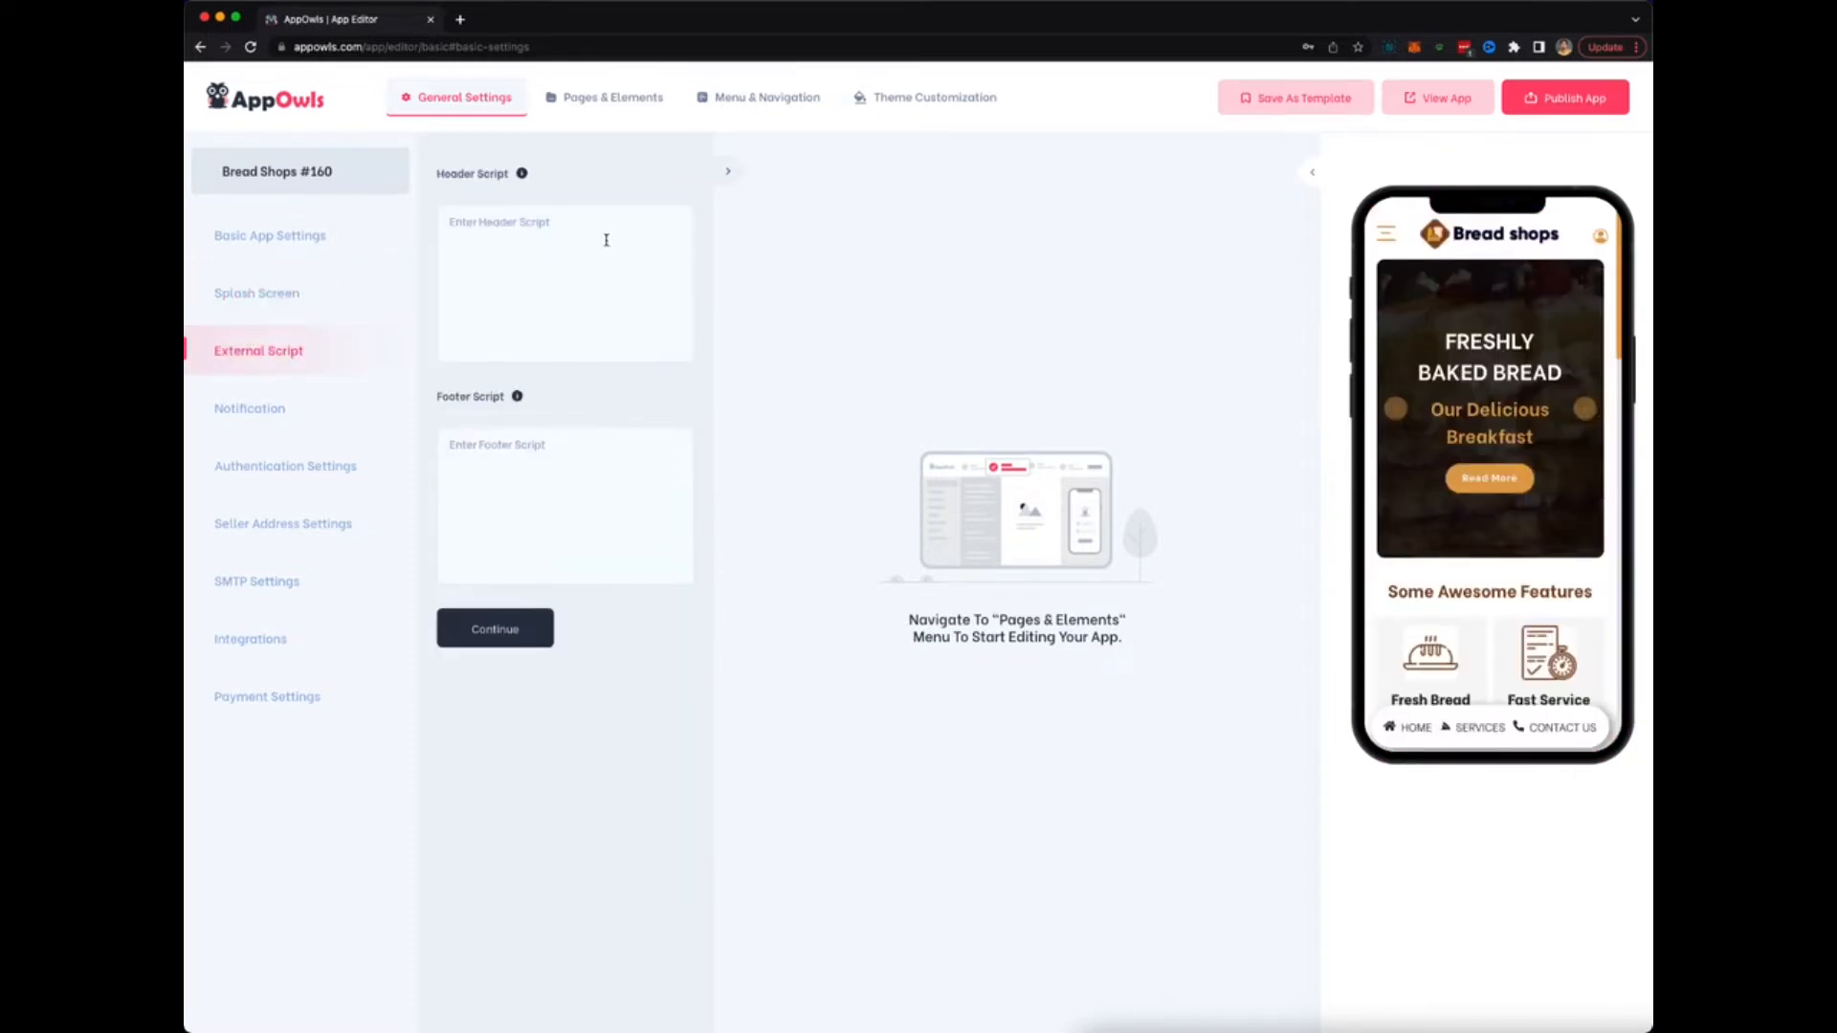
In Notification settings, leave Cookie Consent off and the Installation Bar on after toggling both.
left_click(285, 421)
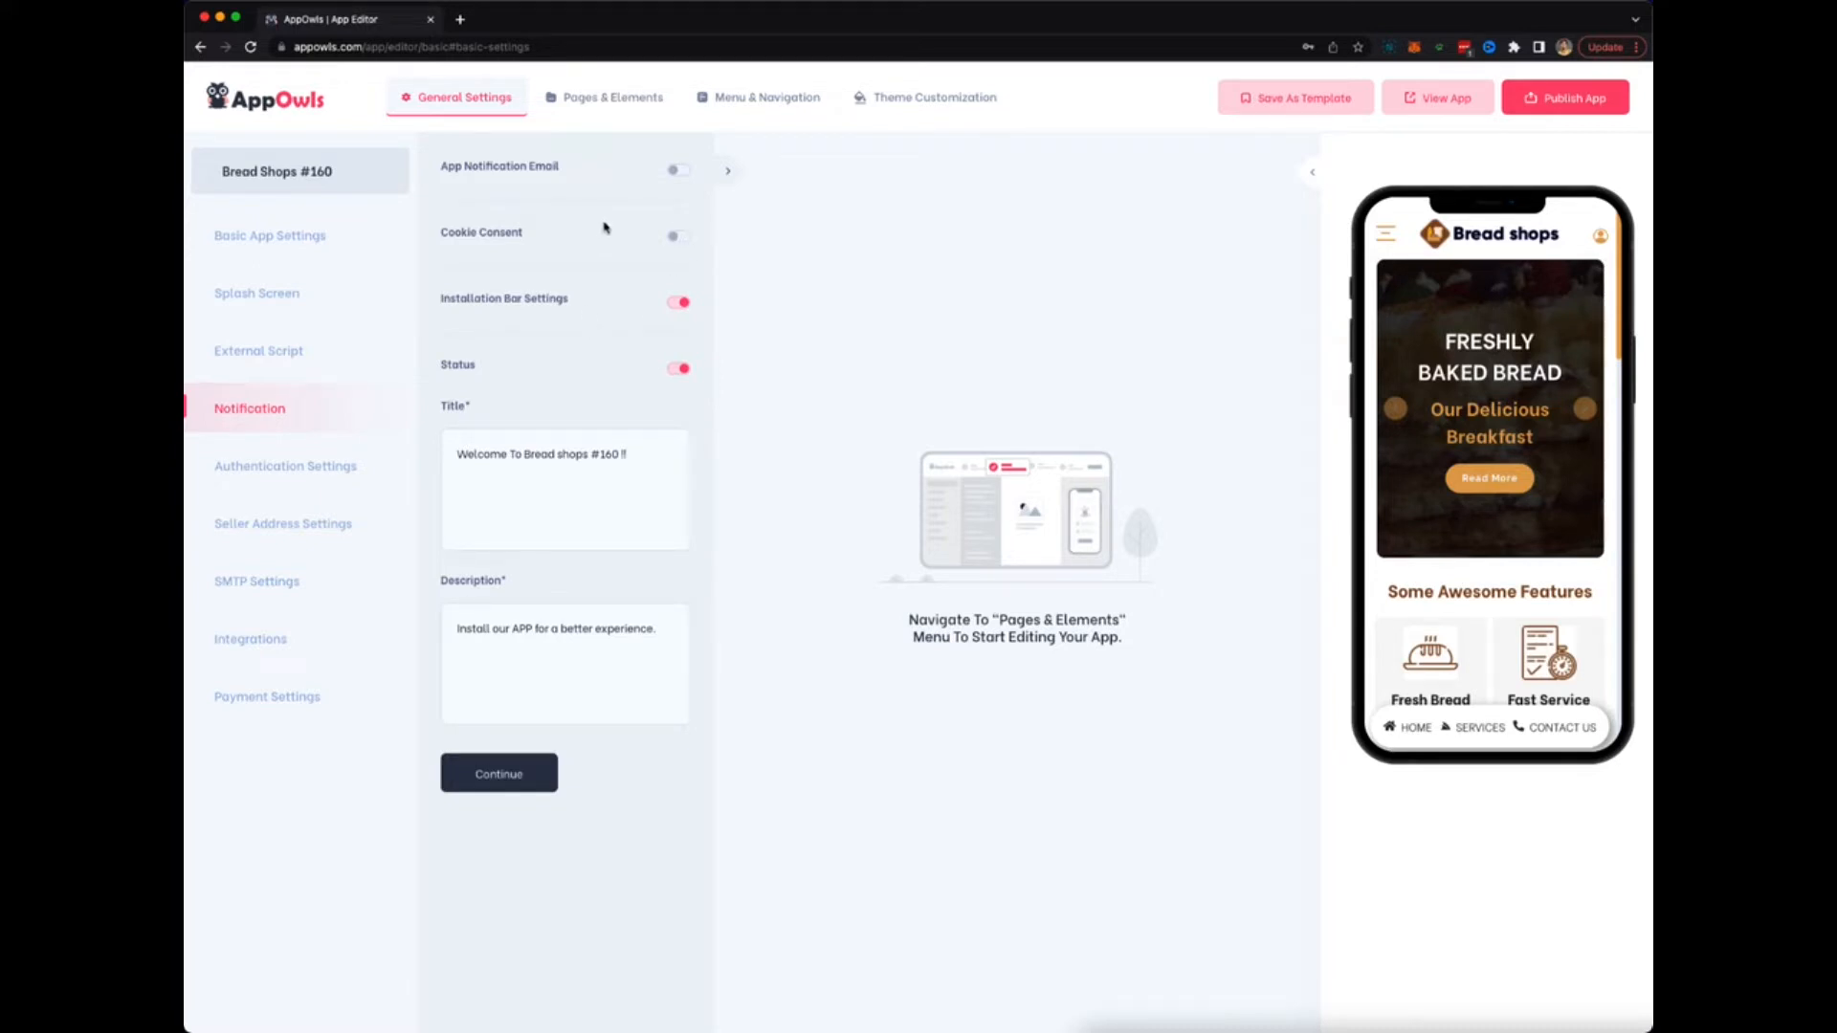
left_click(668, 237)
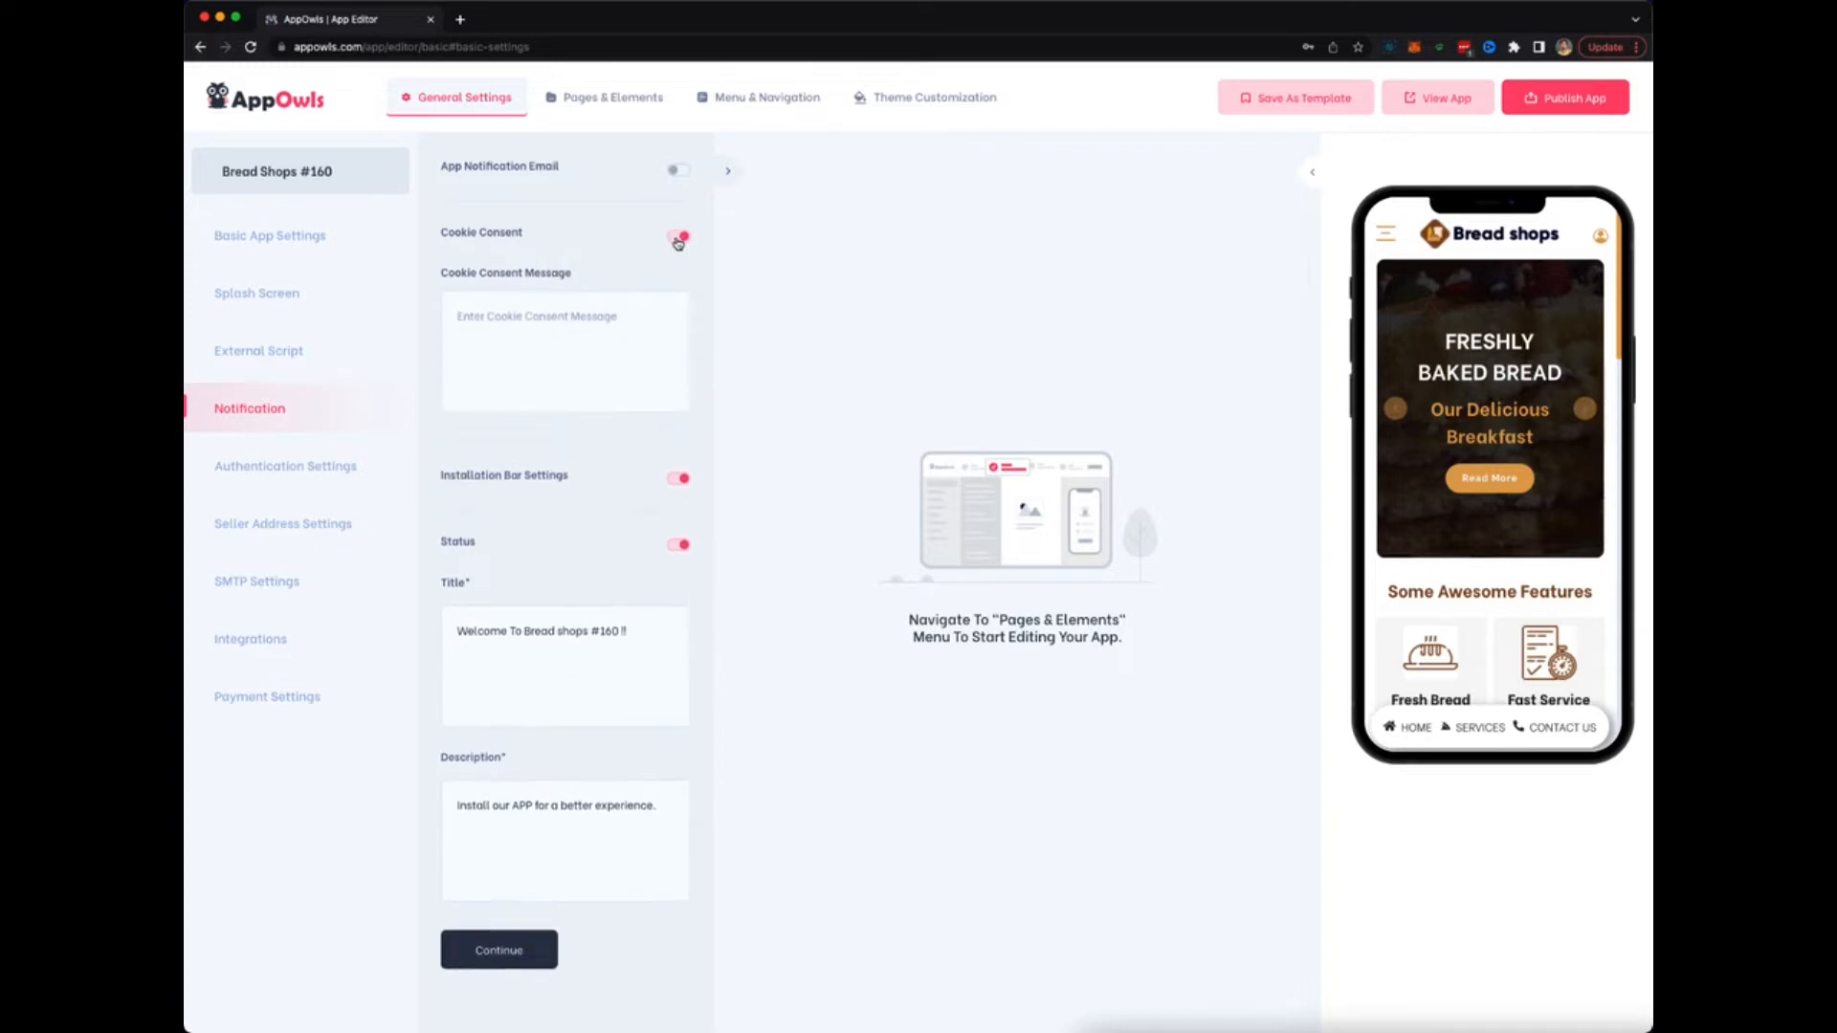
left_click(681, 237)
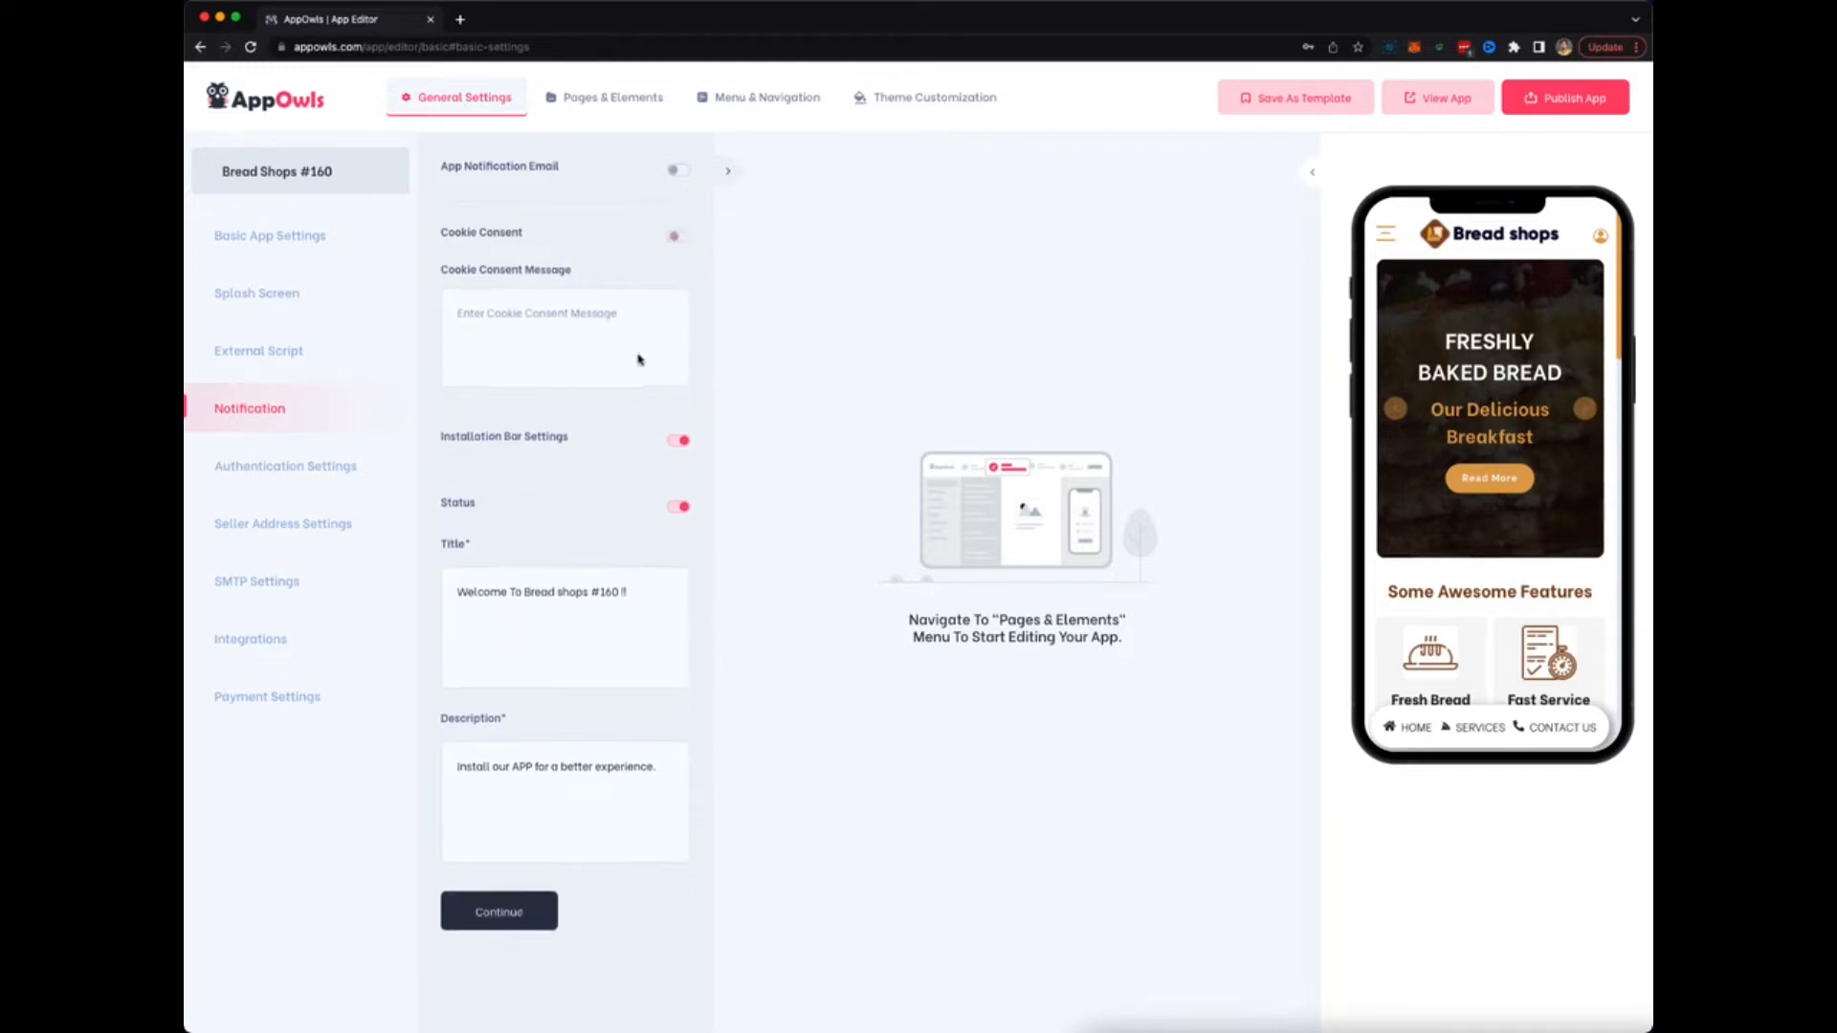
left_click(680, 300)
left_click(679, 301)
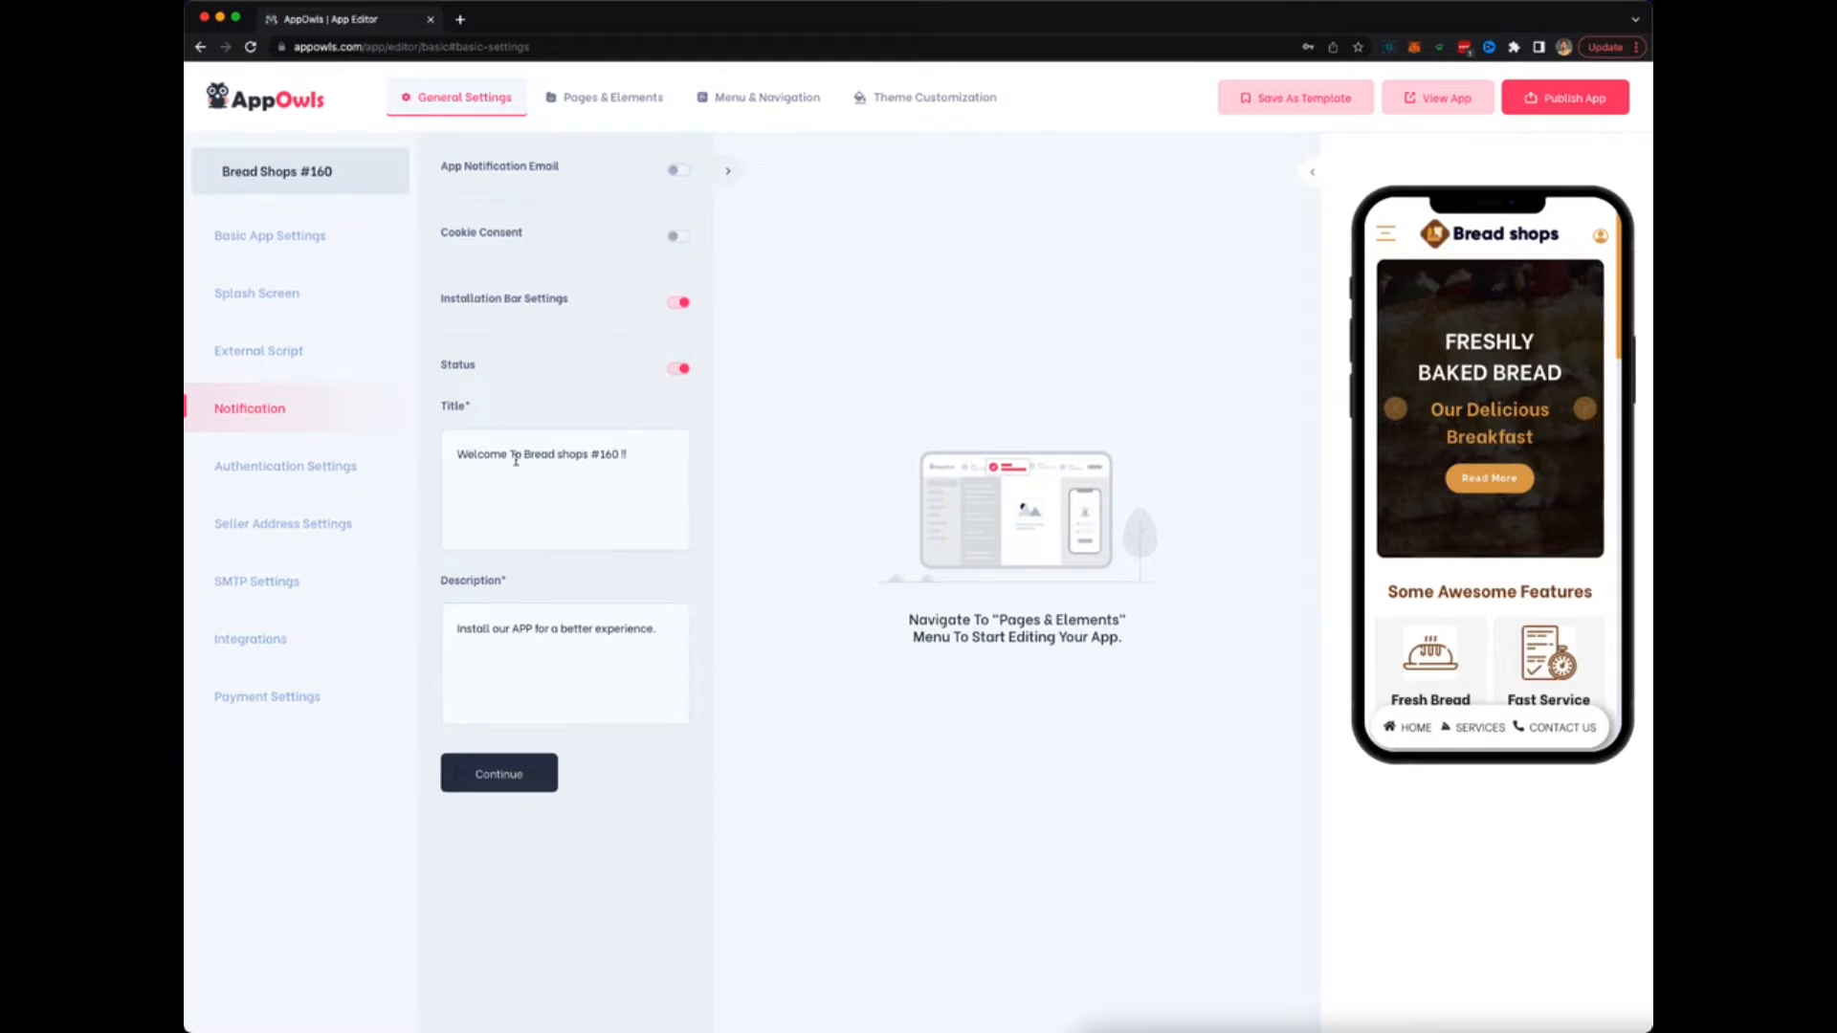
left_click(308, 469)
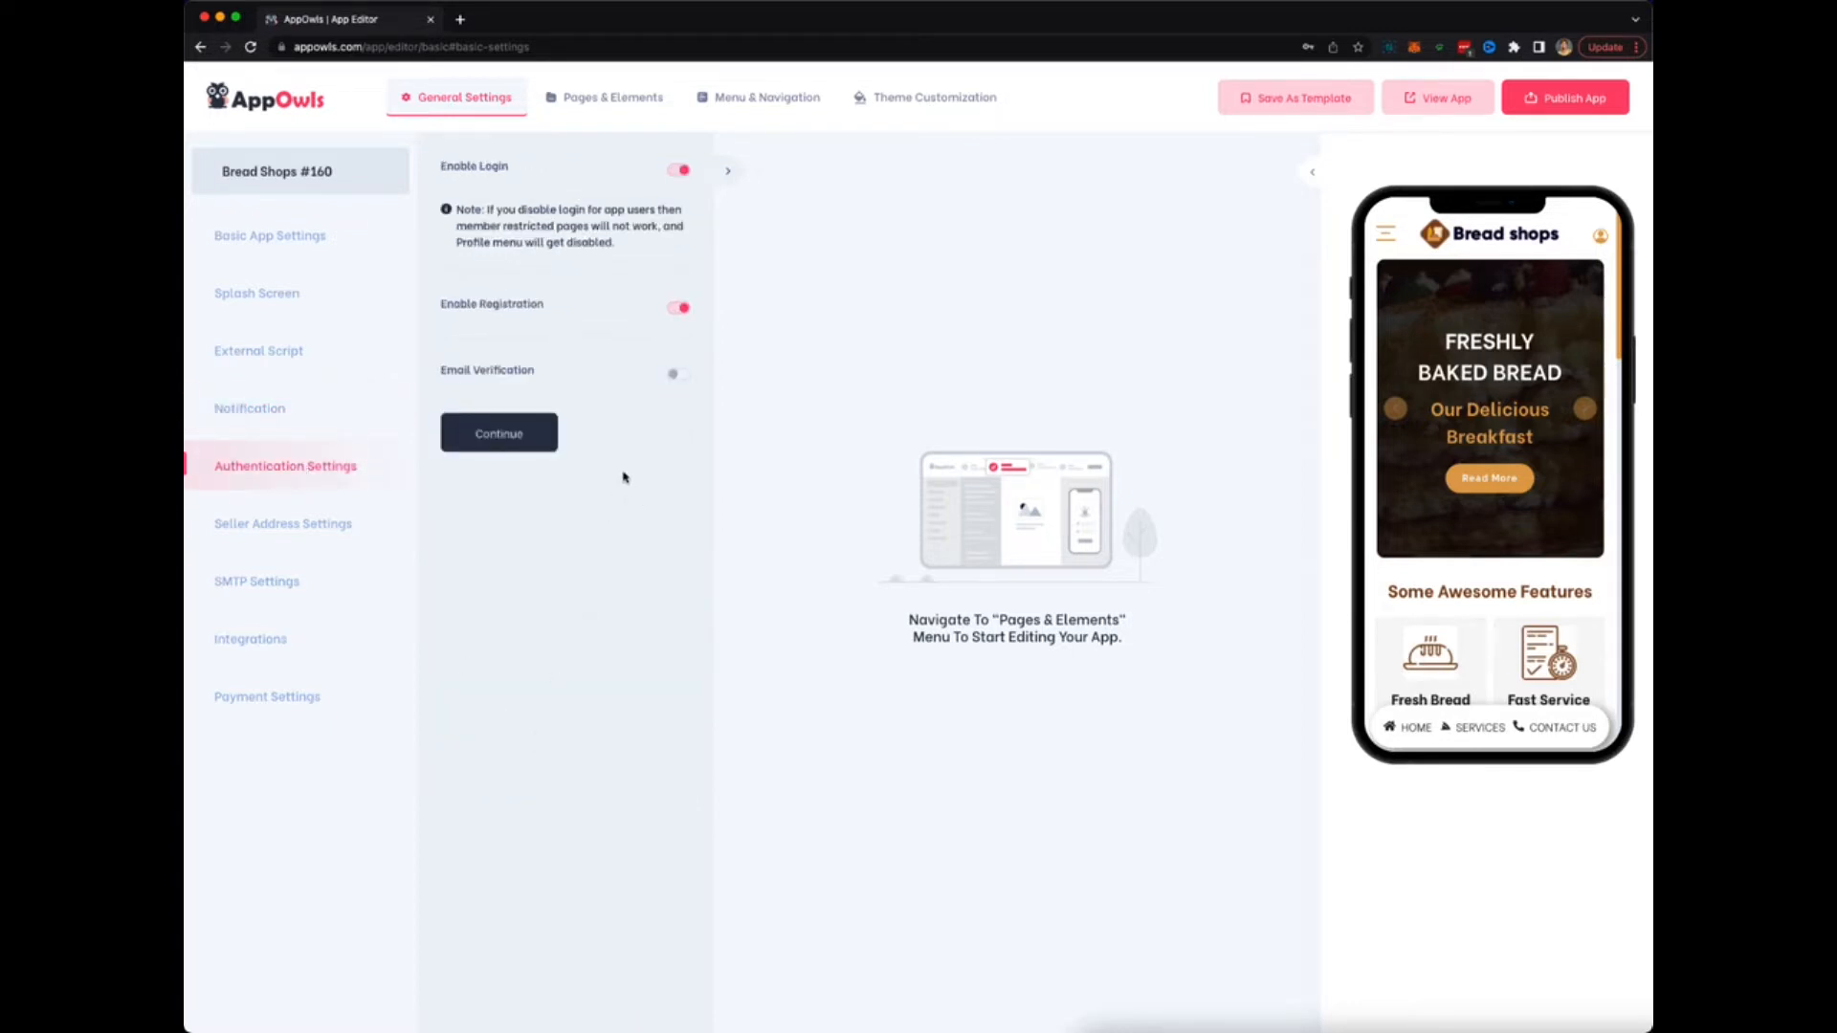
Switch Email Verification on in the Authentication Settings.
left_click(677, 378)
Continue past the Seller Address and SMTP Settings forms to the Integrations list.
left_click(489, 421)
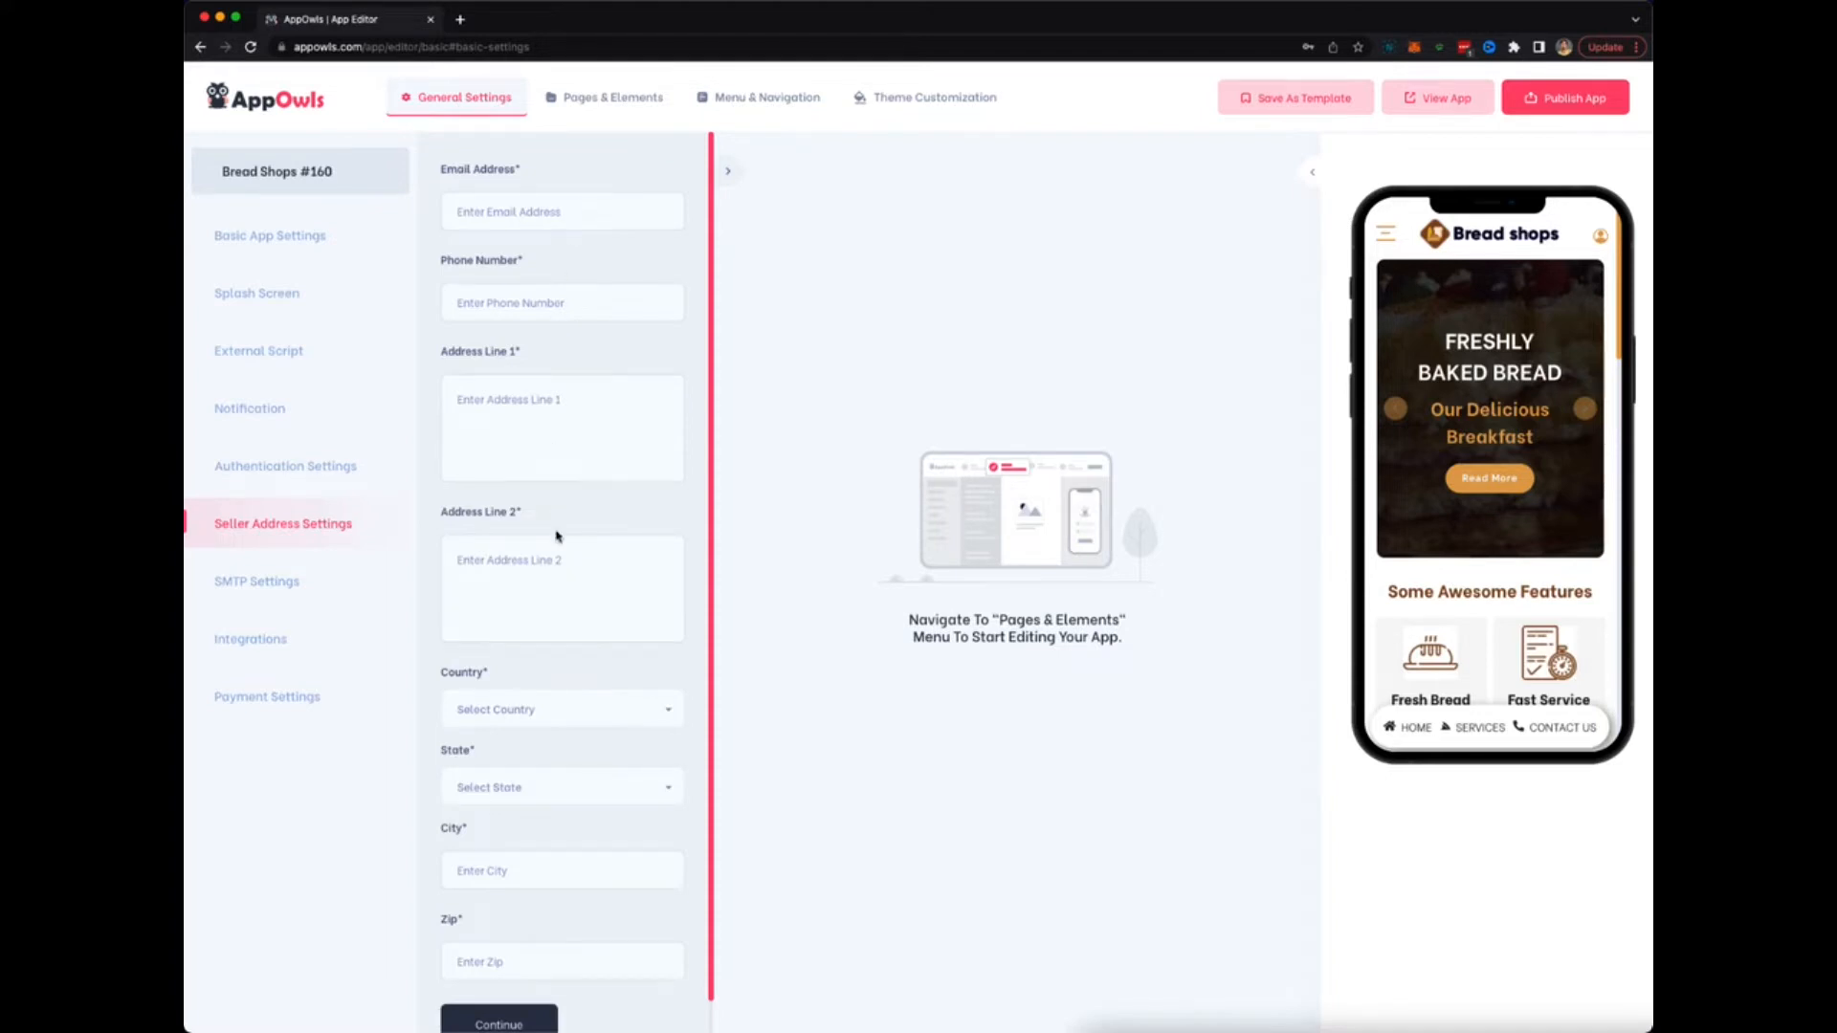
scroll(557, 531, "down", 1)
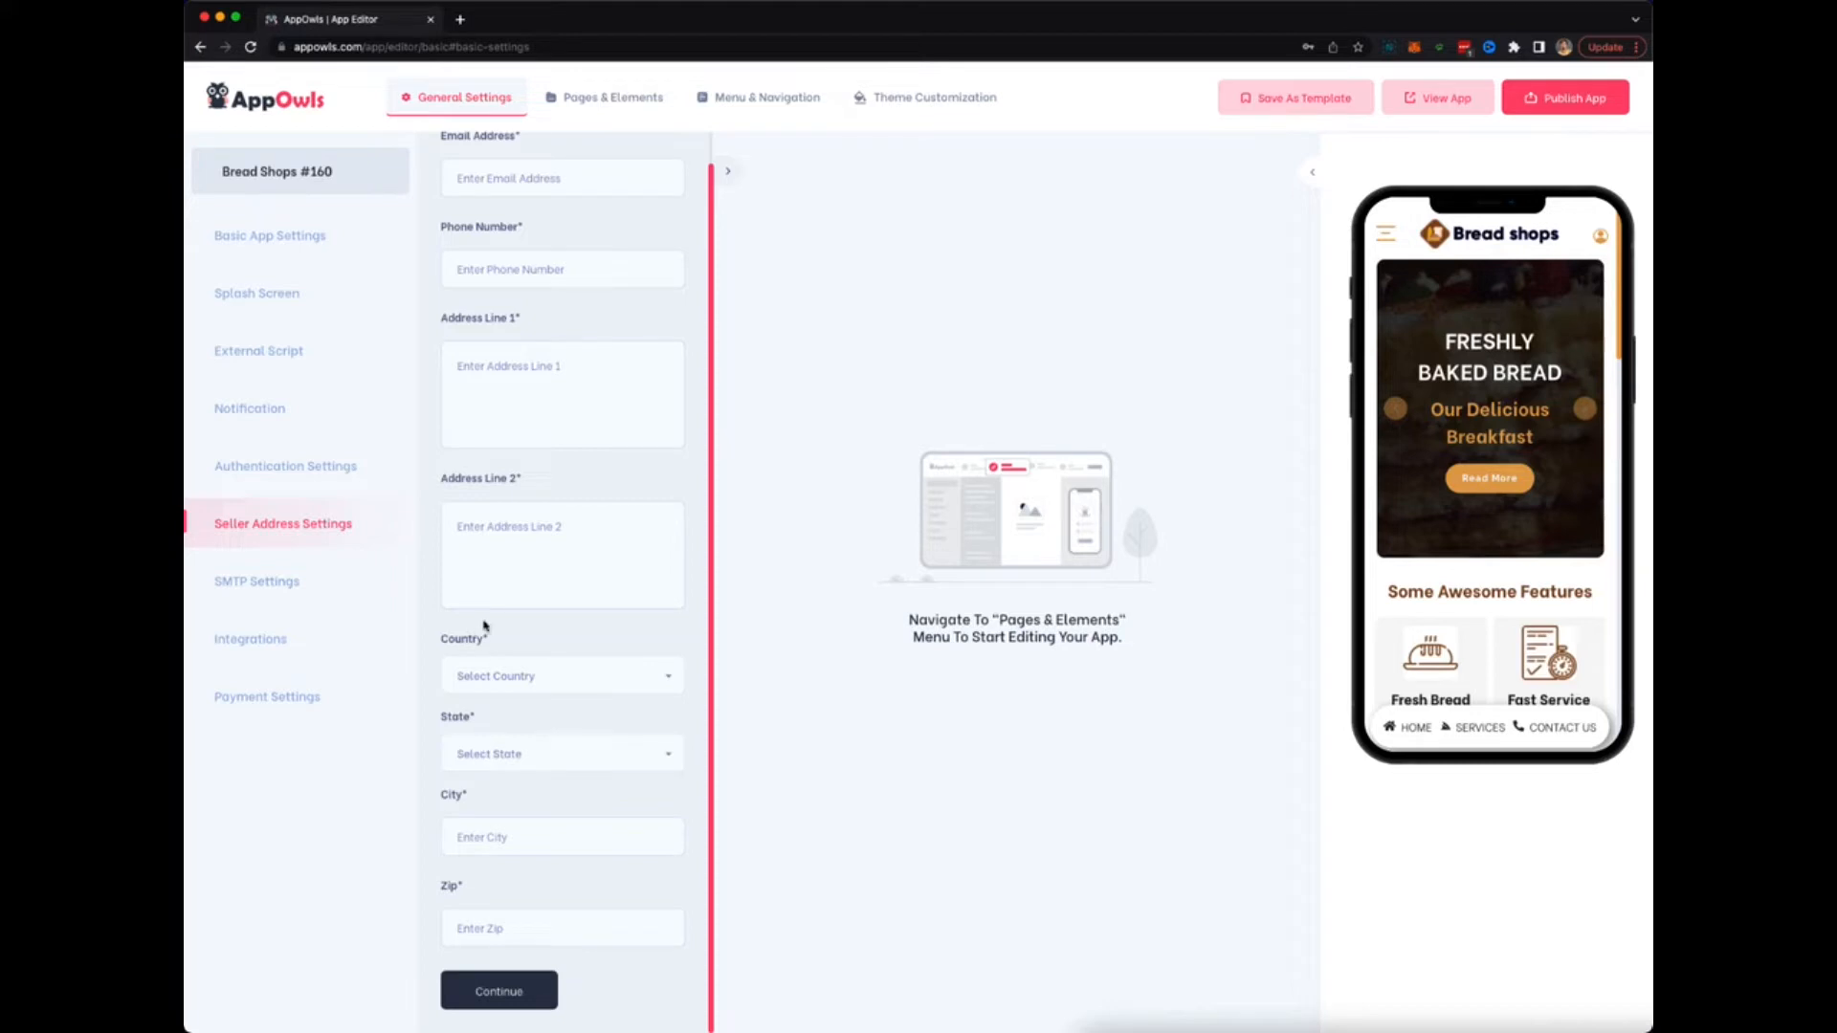
left_click(258, 600)
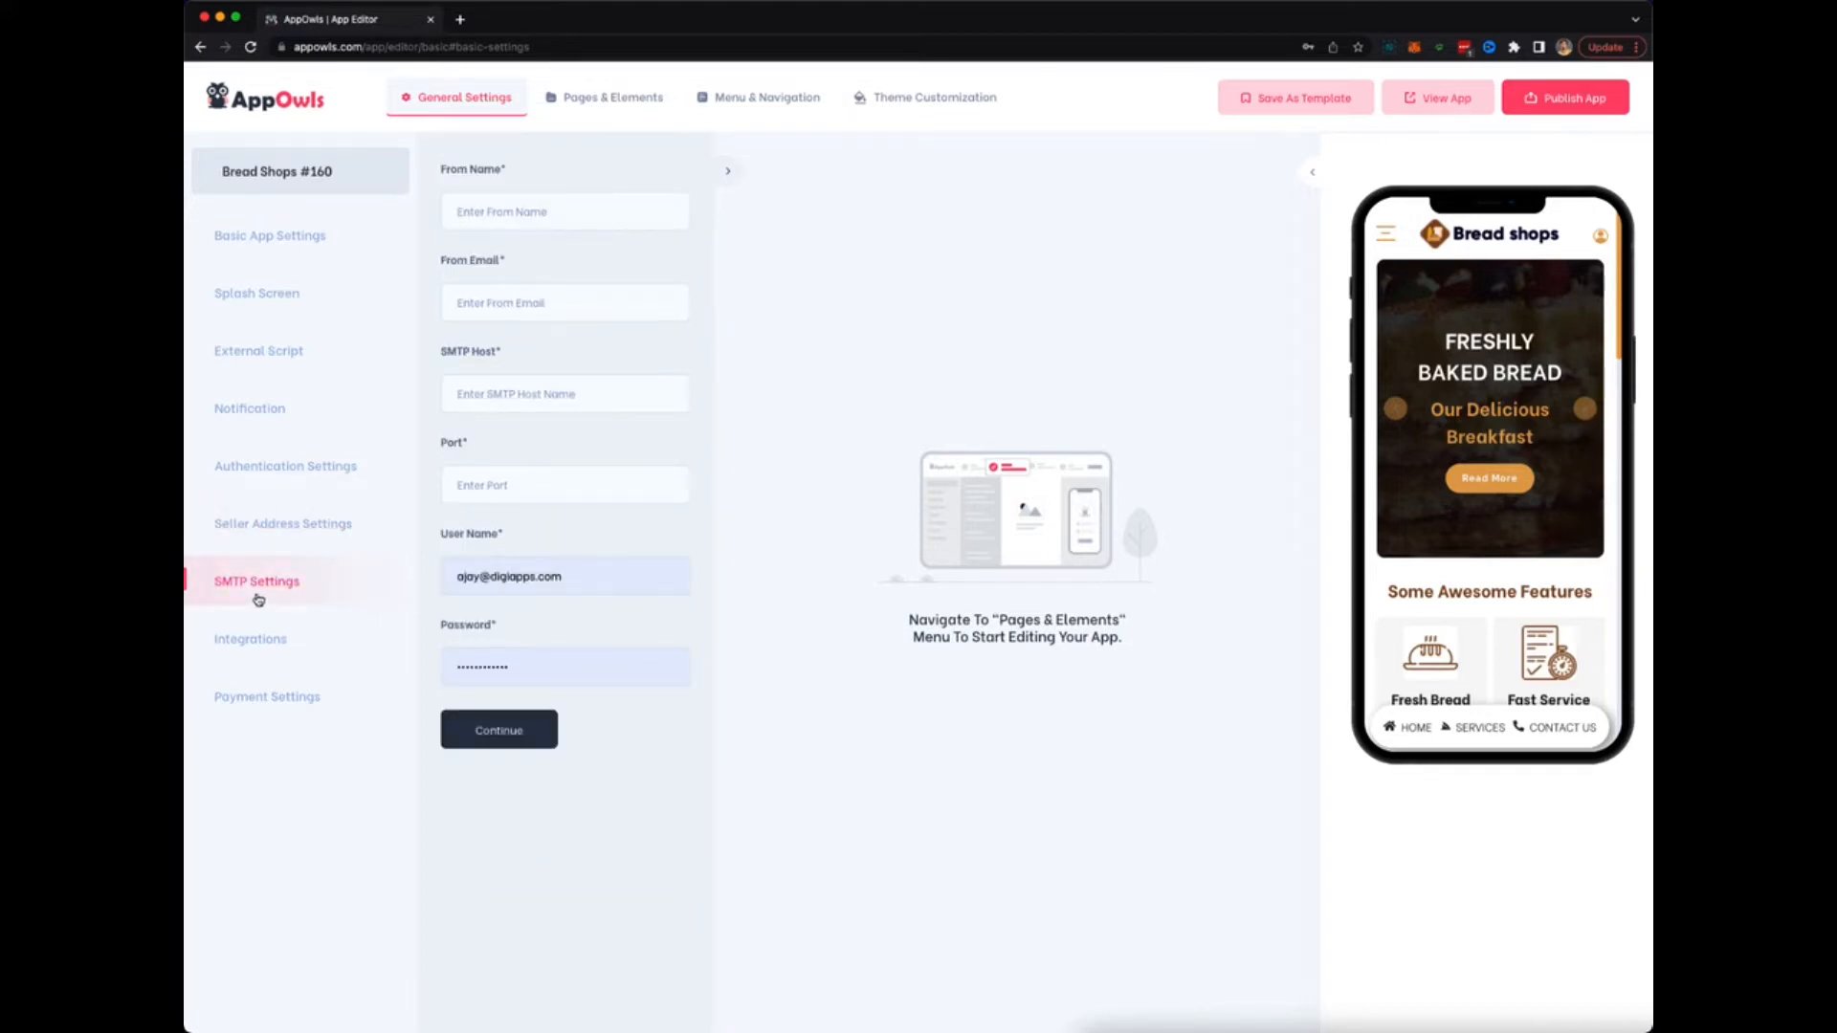
left_click(268, 638)
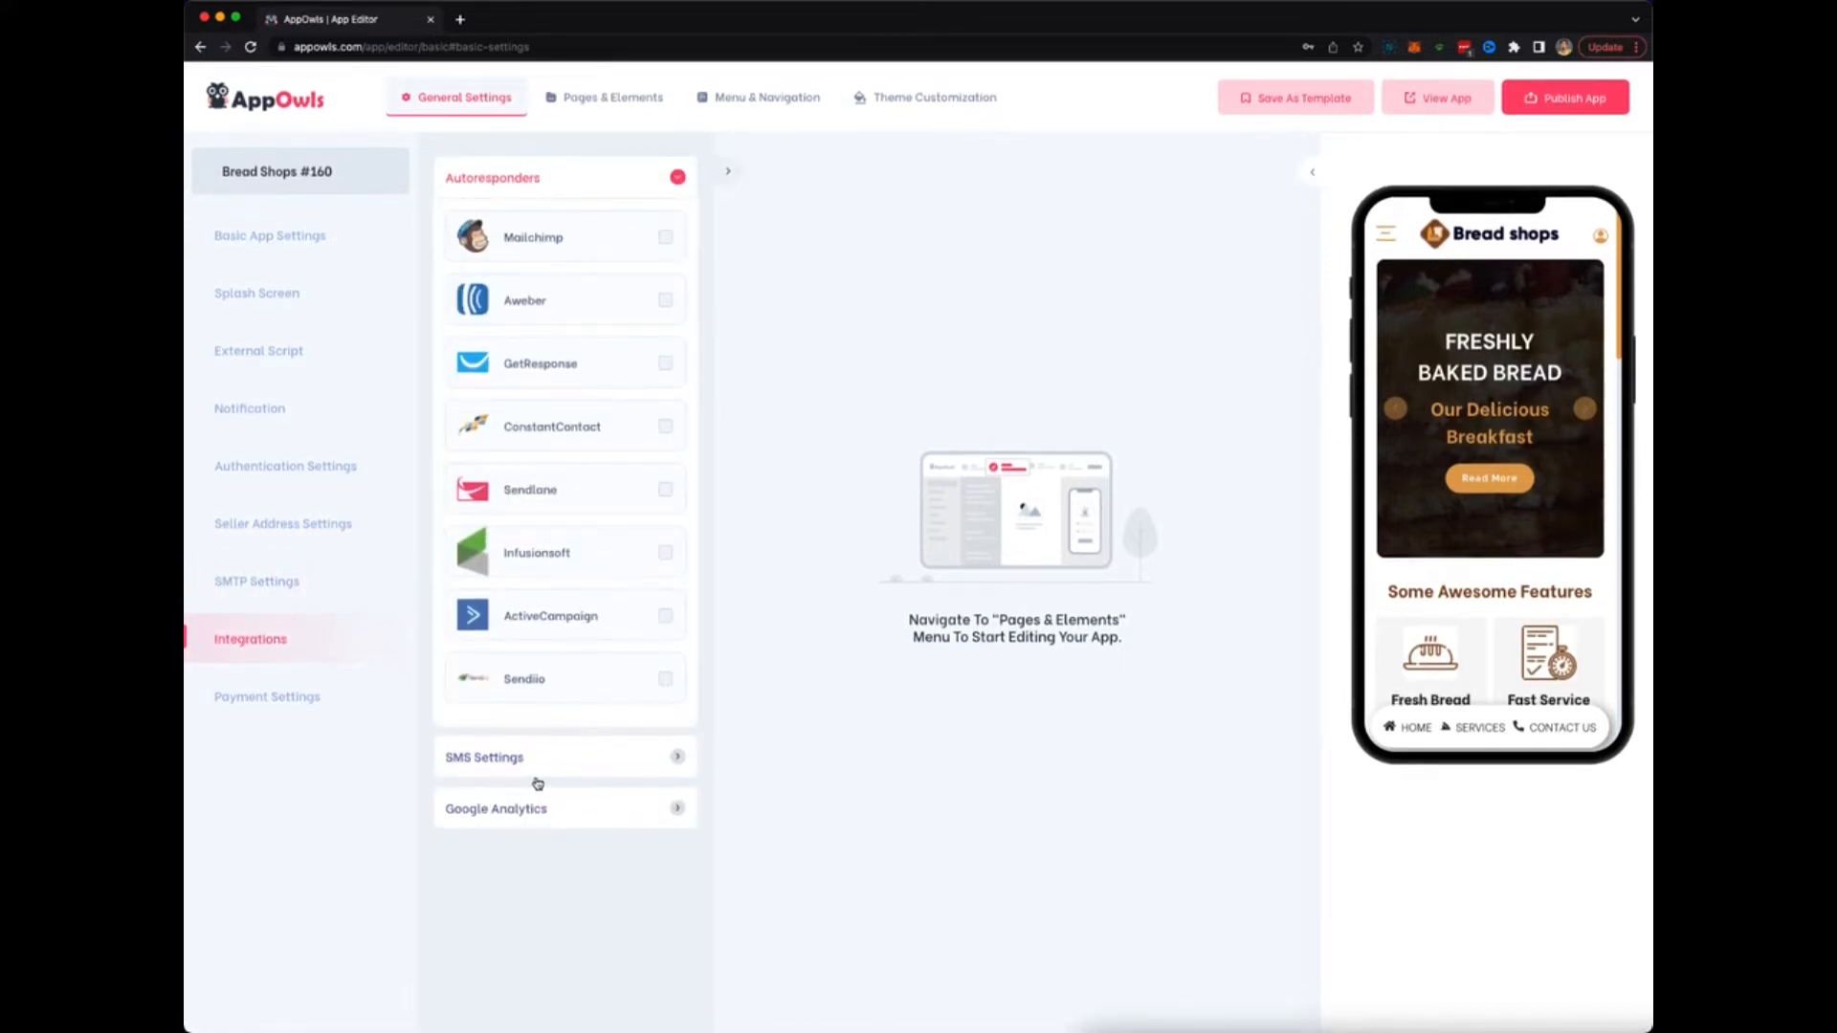
In Payment Settings, keep cash on delivery on and Shipping Charges off.
left_click(270, 700)
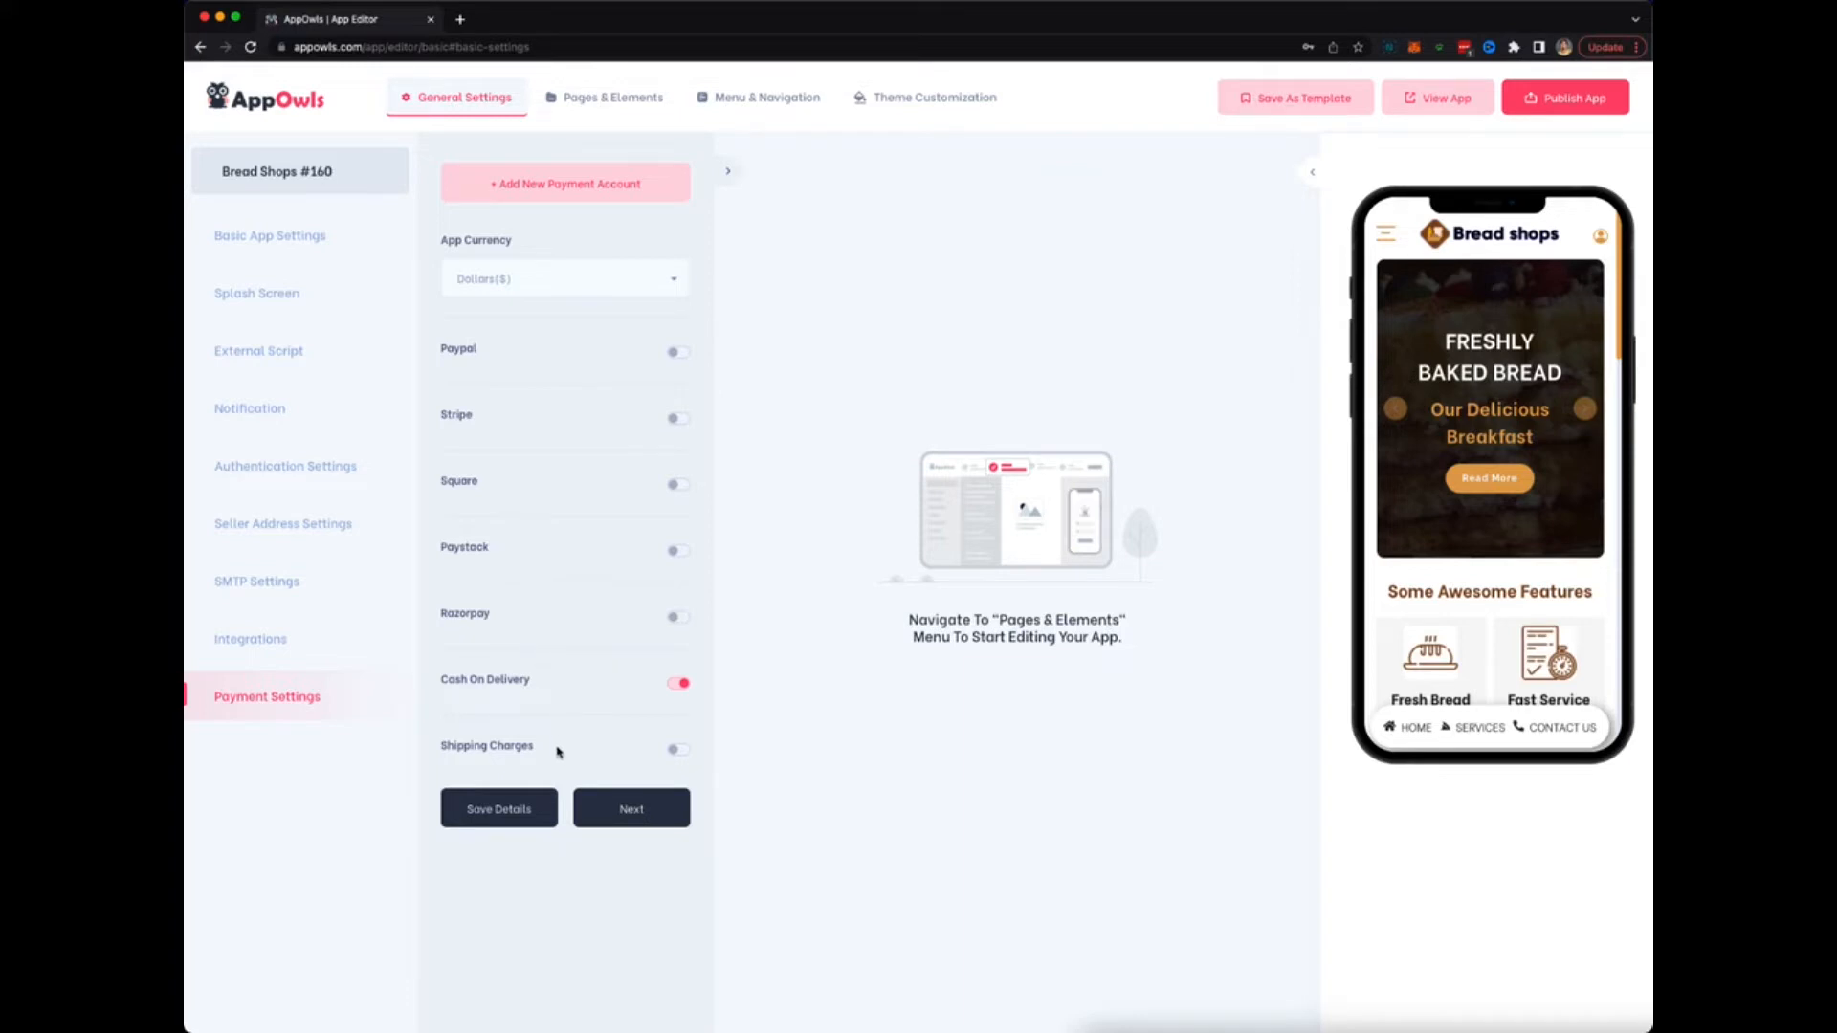
left_click(676, 754)
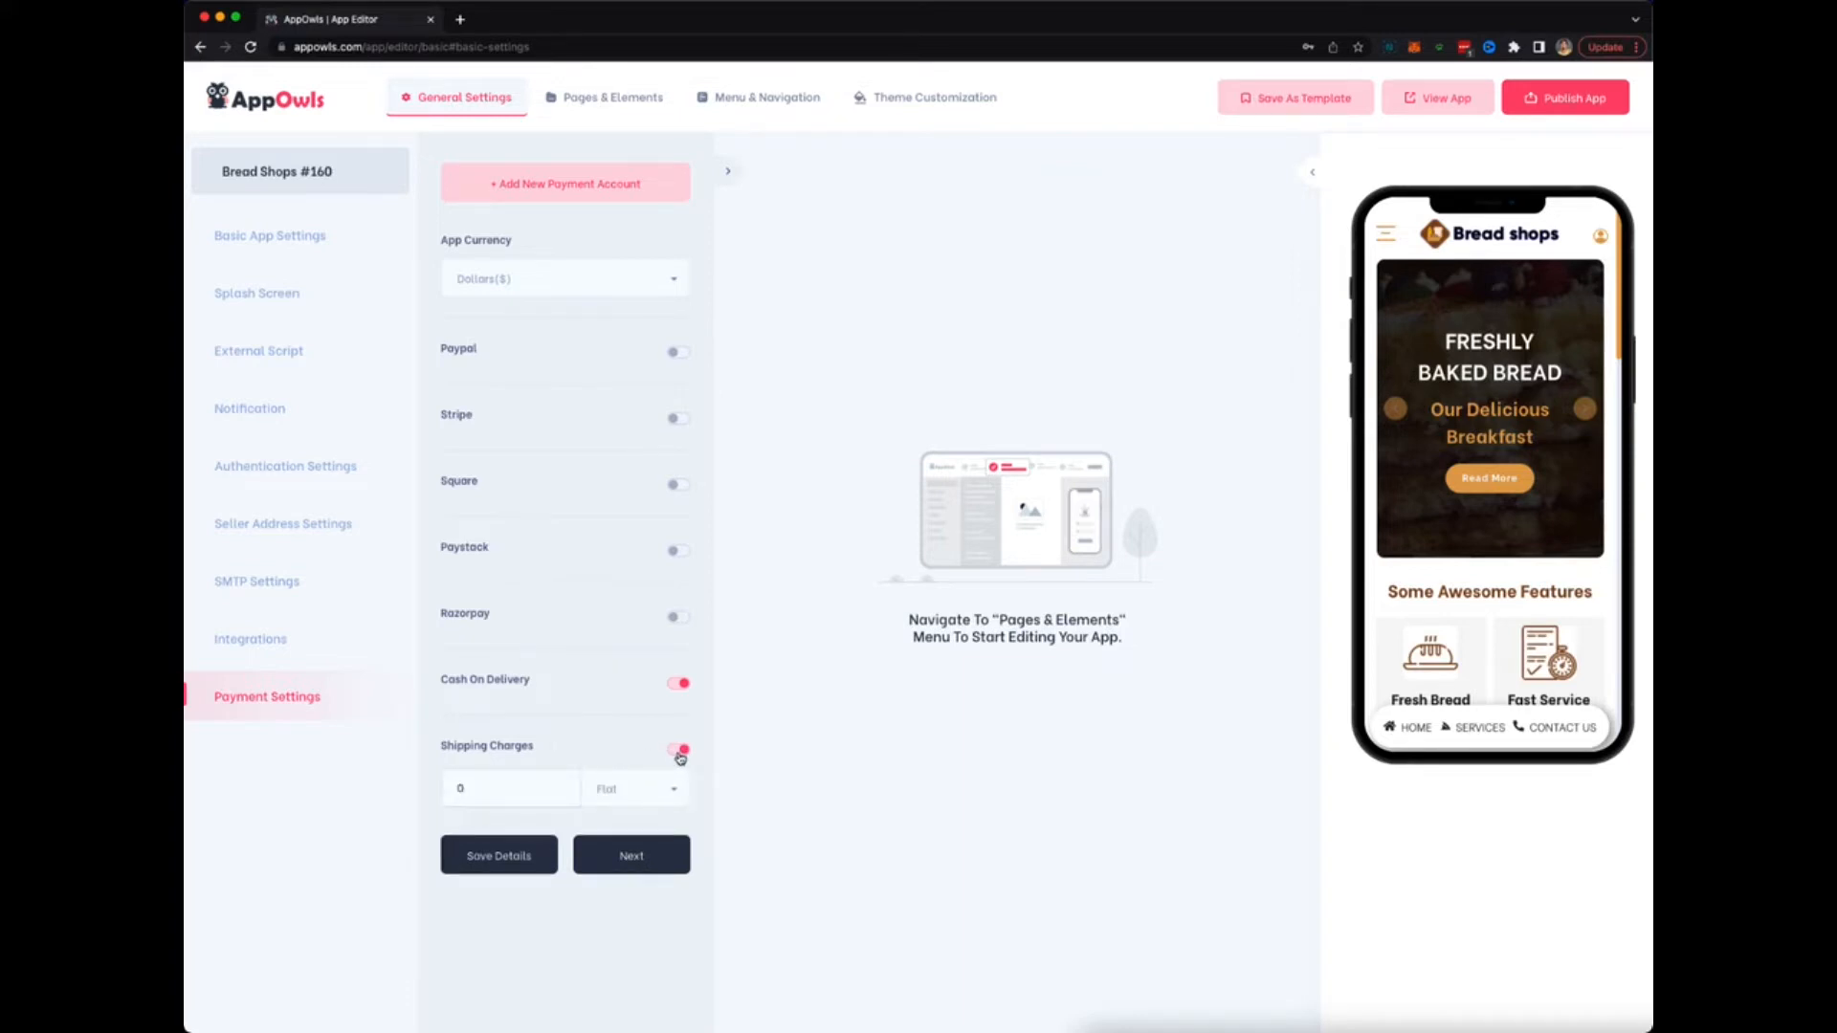
left_click(676, 753)
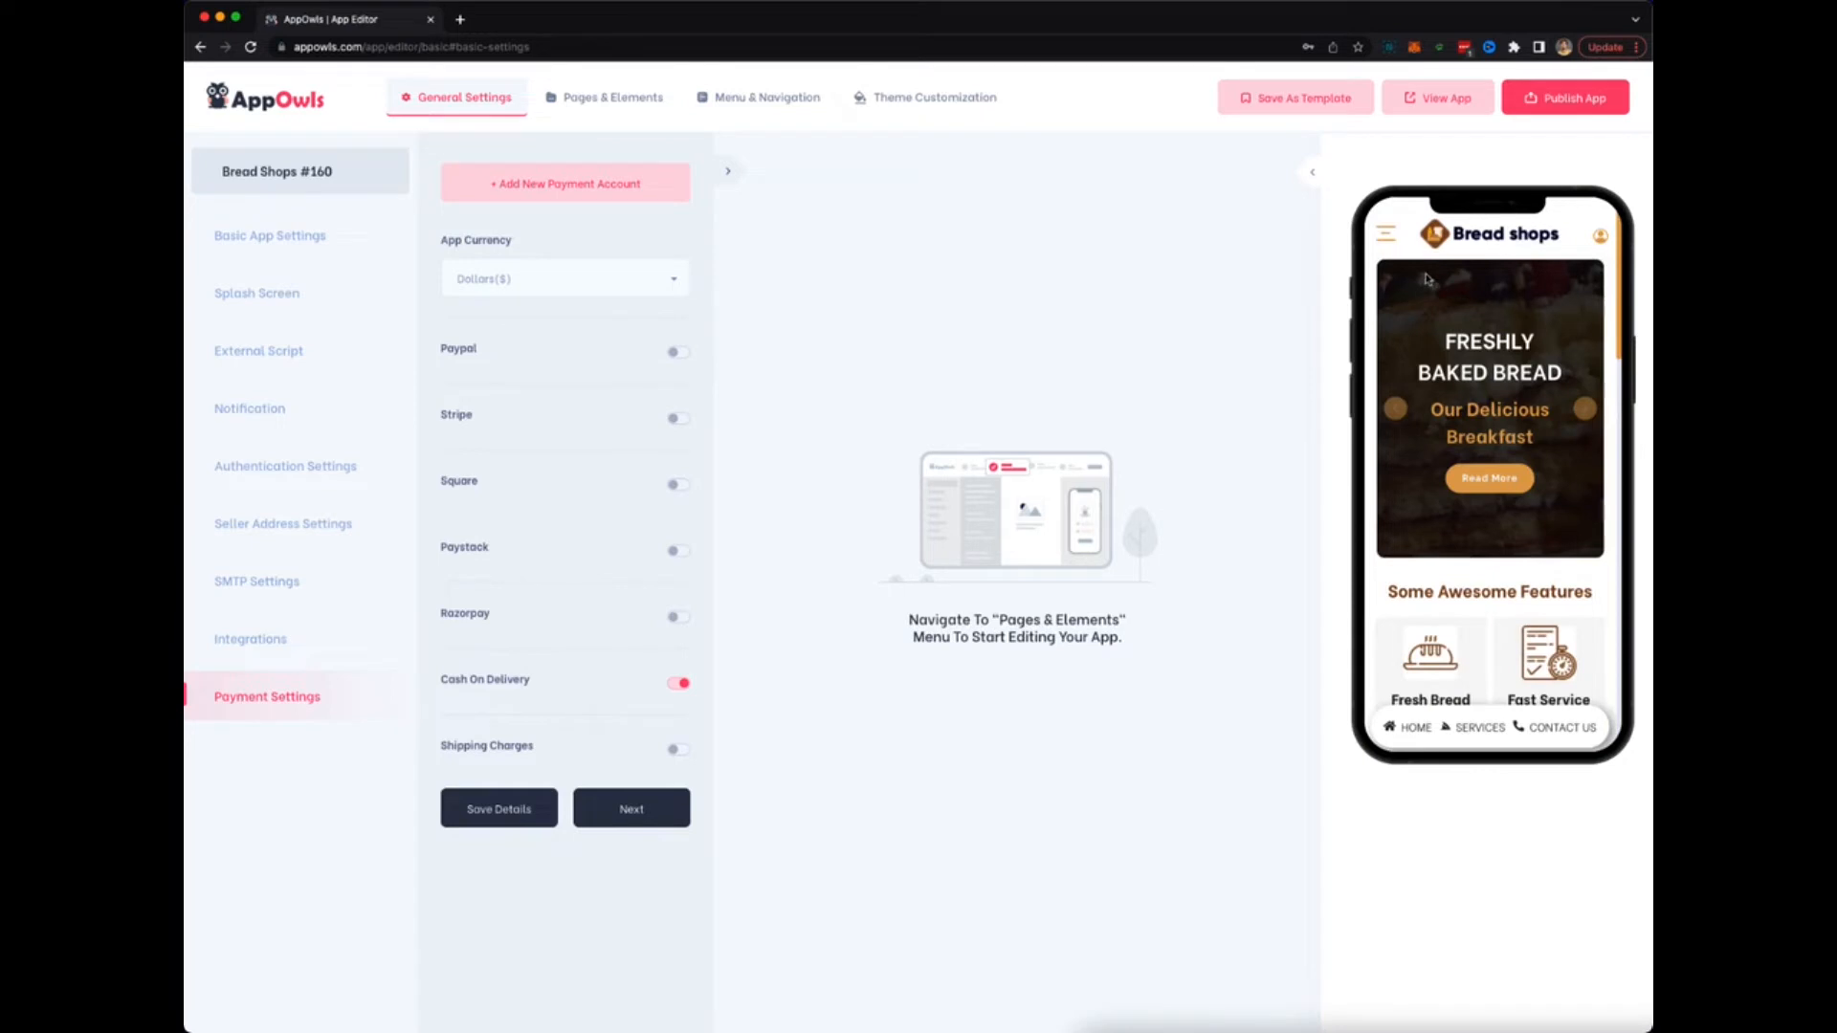
Check the preview's side menu, then move to the Pages & Elements editor.
left_click(1400, 248)
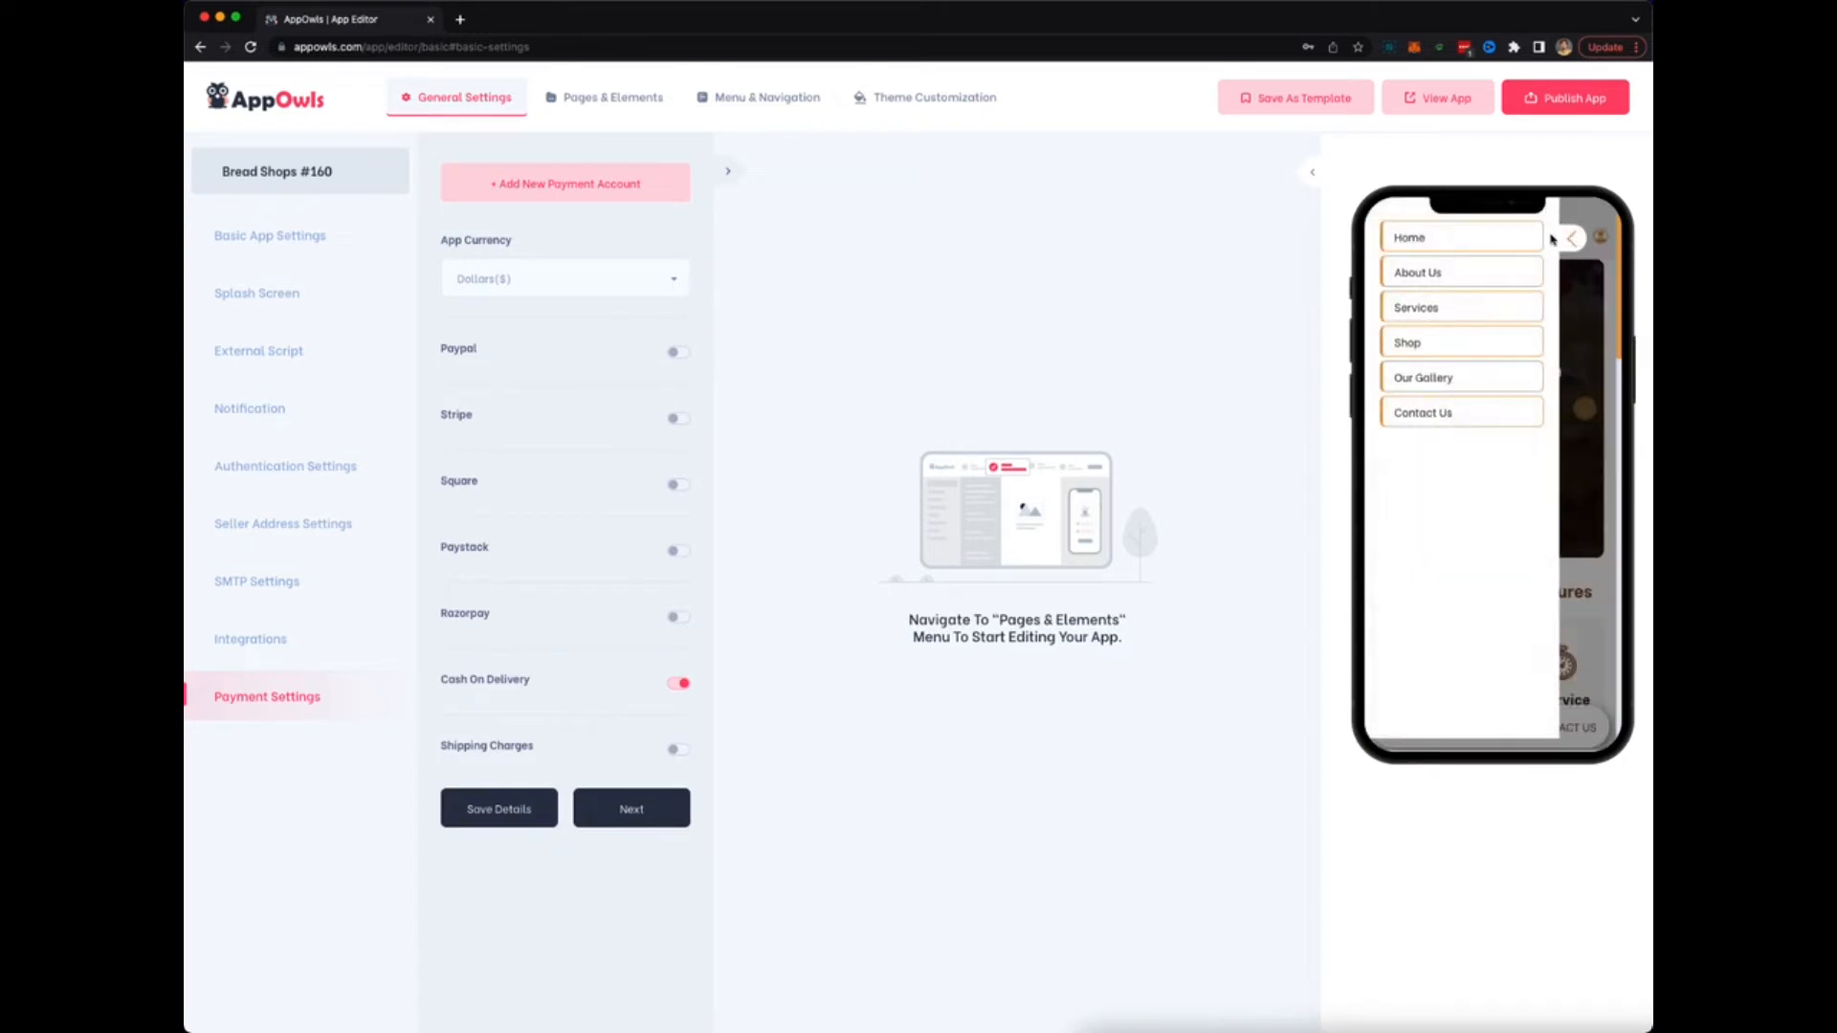
left_click(1574, 243)
left_click(583, 97)
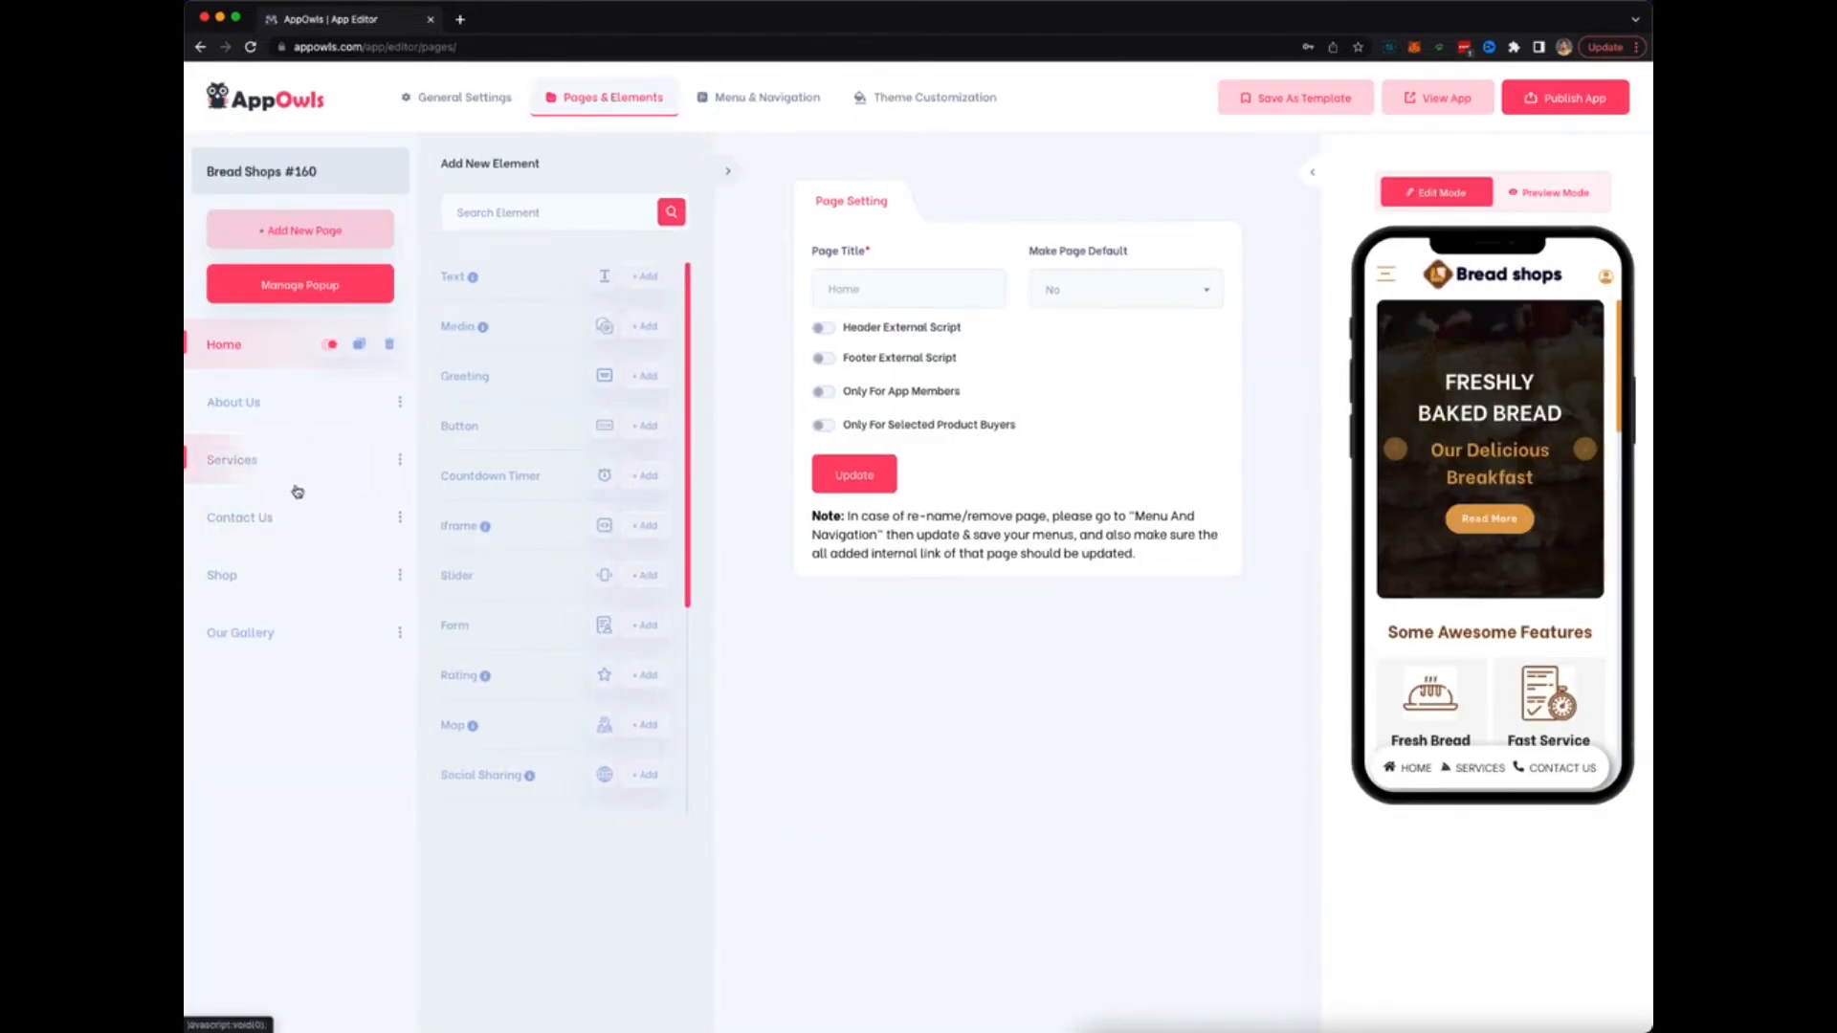
Scroll the Home page preview to Some Awesome Features and open its Fresh Bread, Fast Service, Varies Menu and Glossy Interior items.
scroll(247, 474, "up", 5)
scroll(247, 474, "down", 3)
scroll(247, 474, "up", 3)
scroll(247, 474, "down", 5)
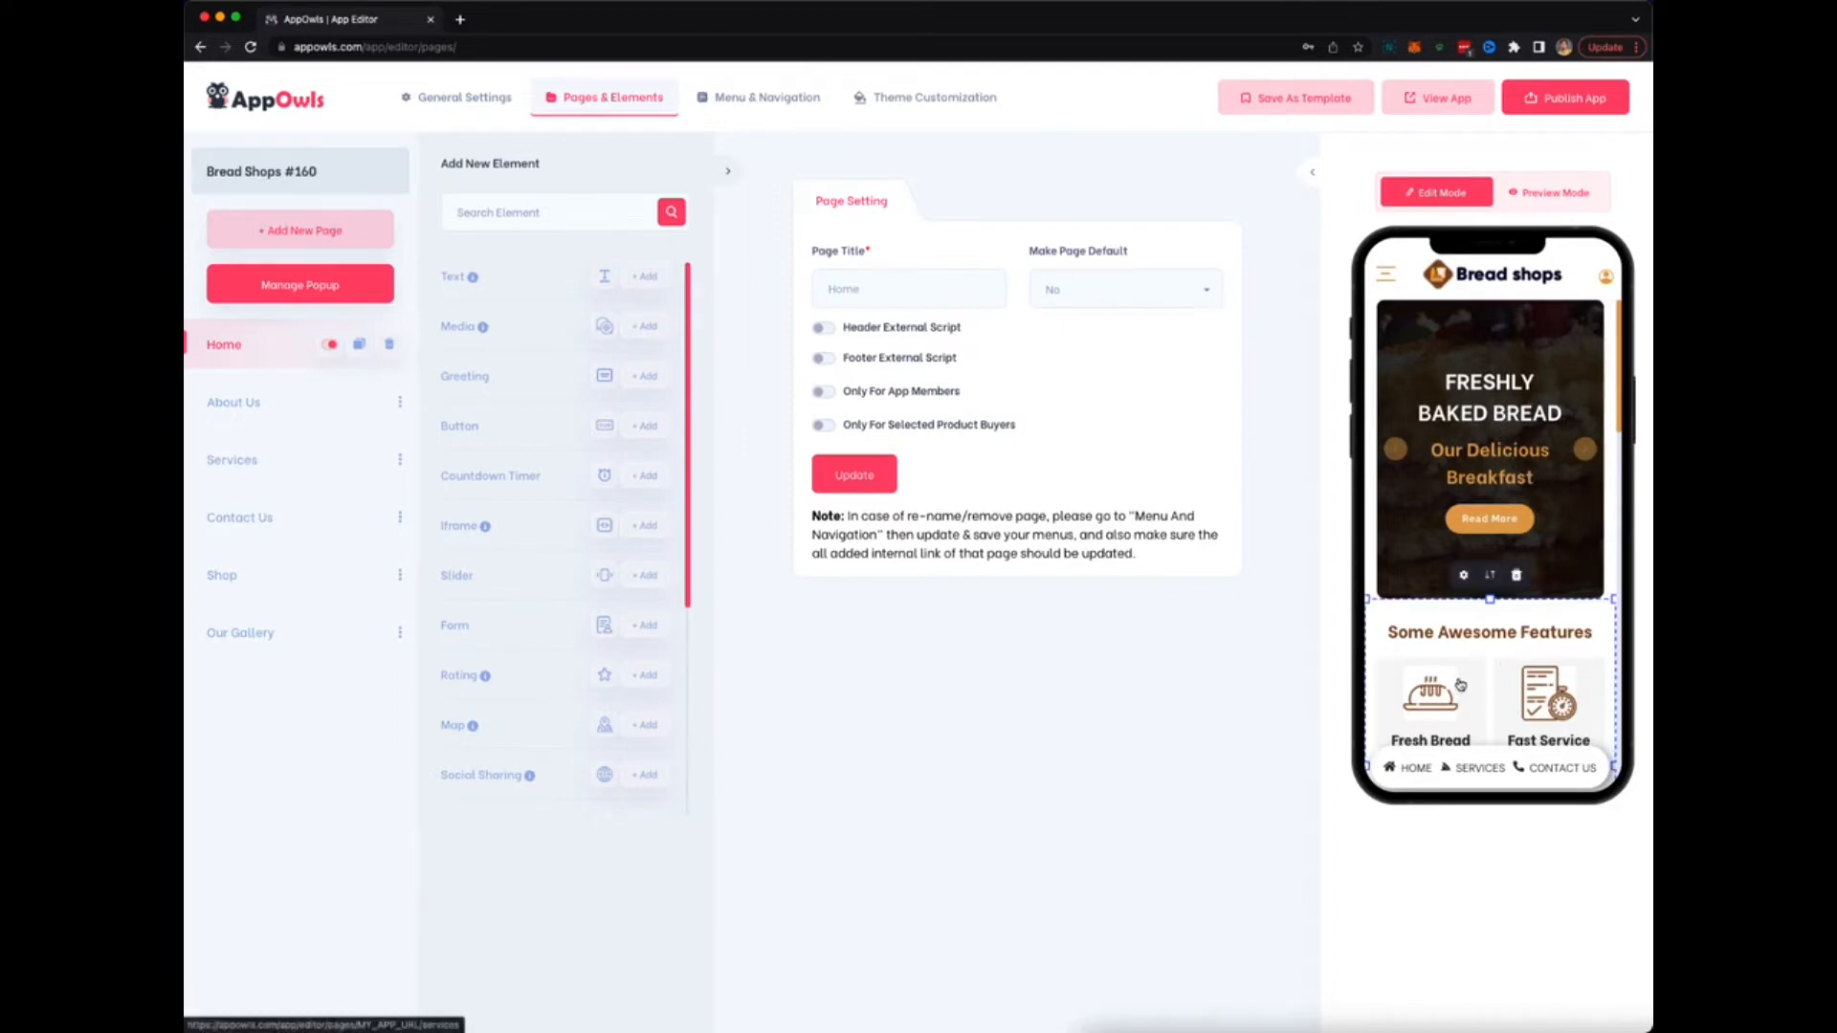
scroll(1493, 574, "down", 2)
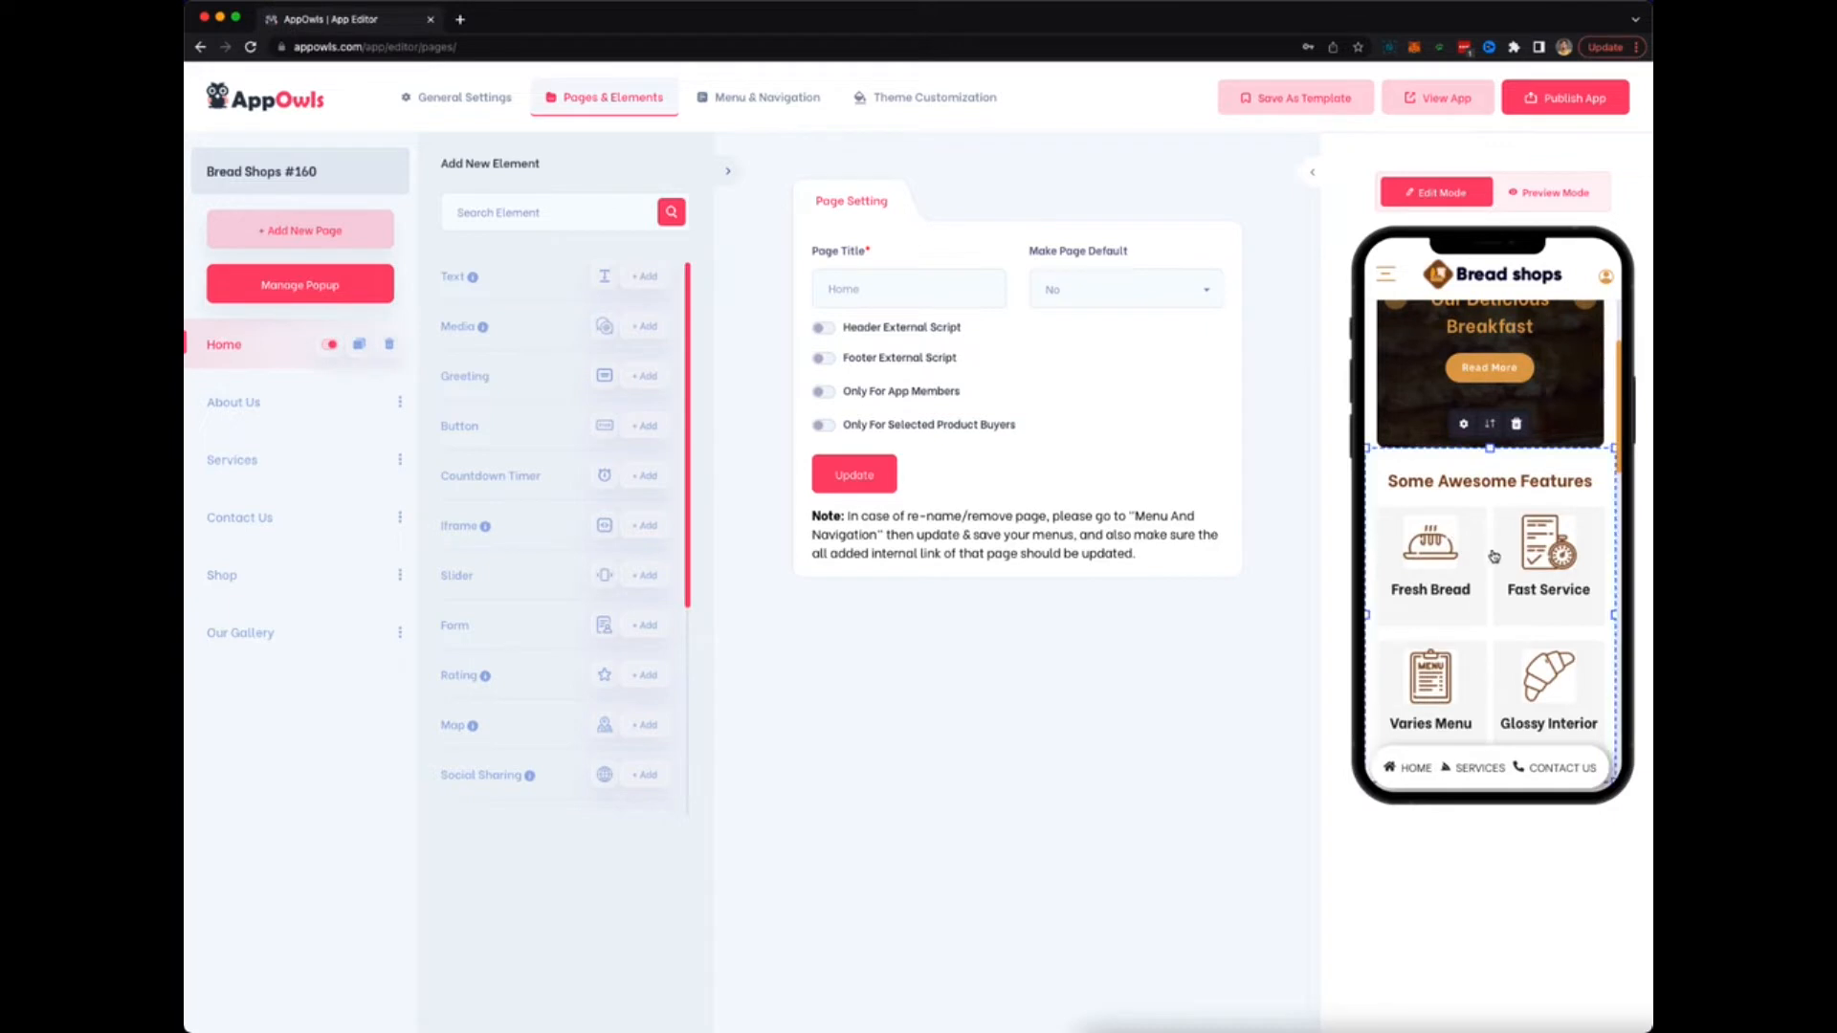
left_click(1464, 431)
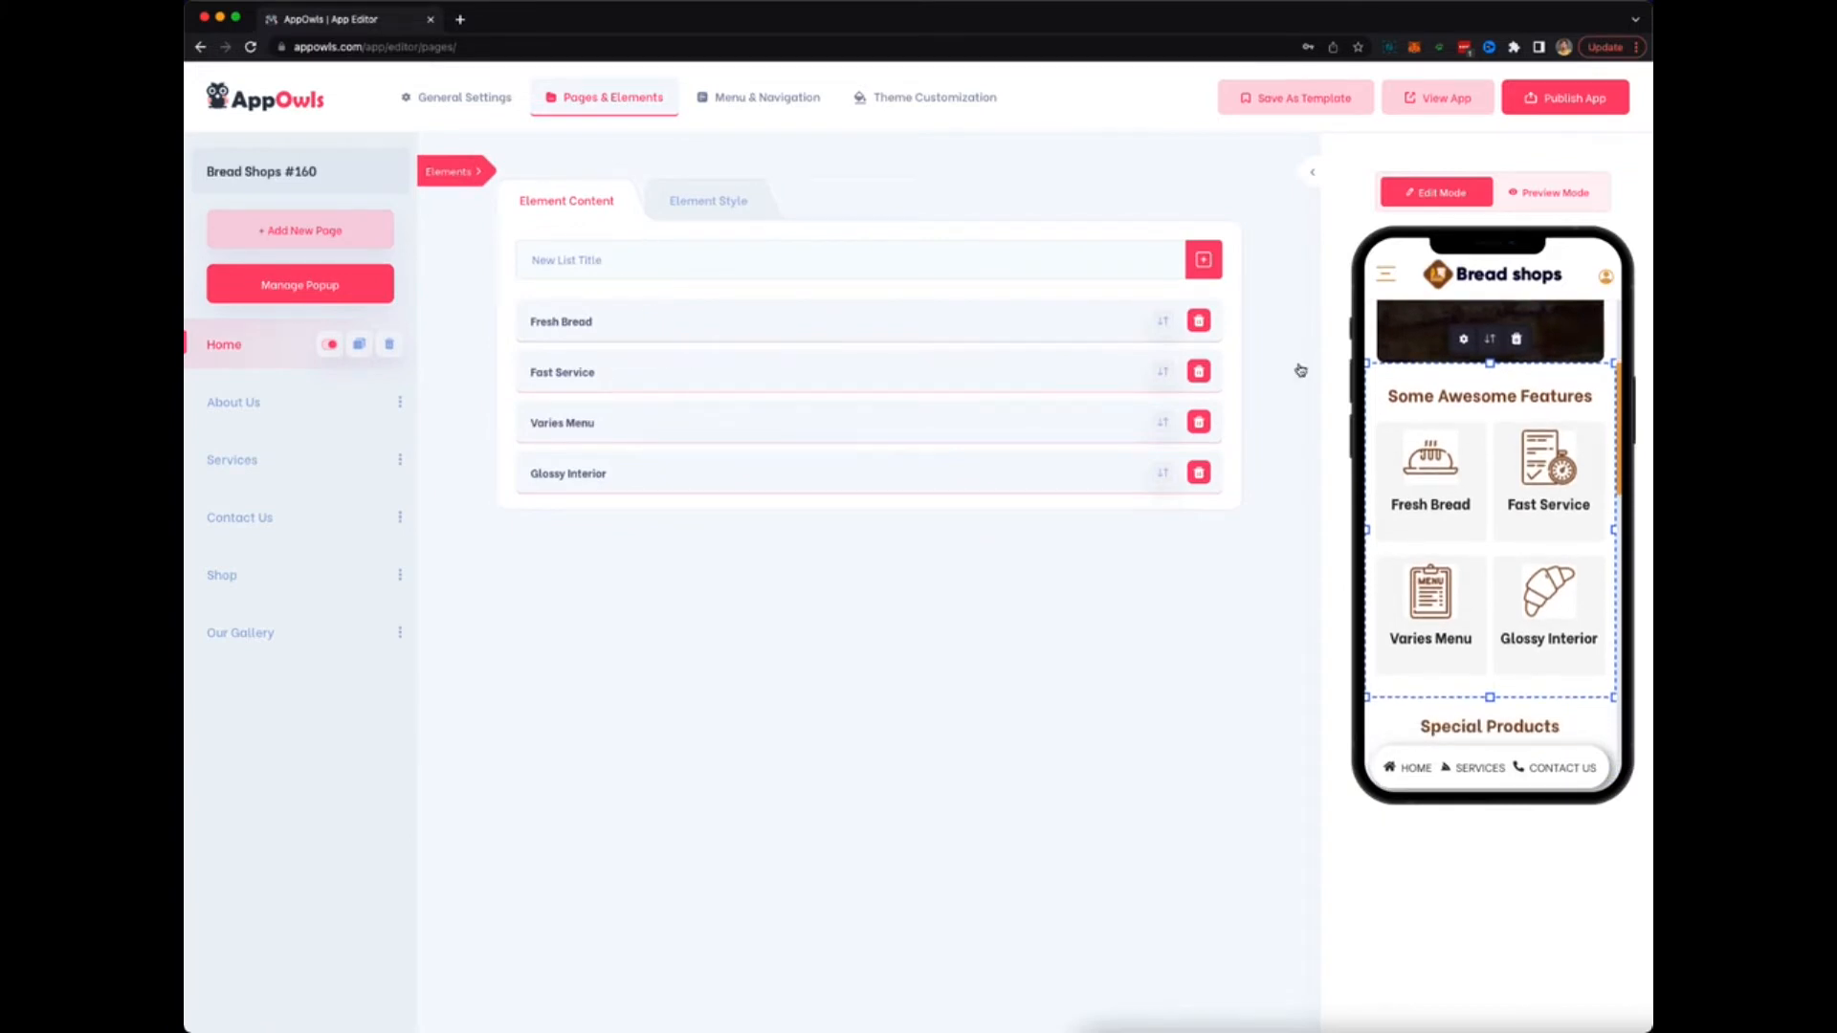
Give the features block a radial gradient background from #f4433b to light green #b6d7a8.
left_click(1017, 321)
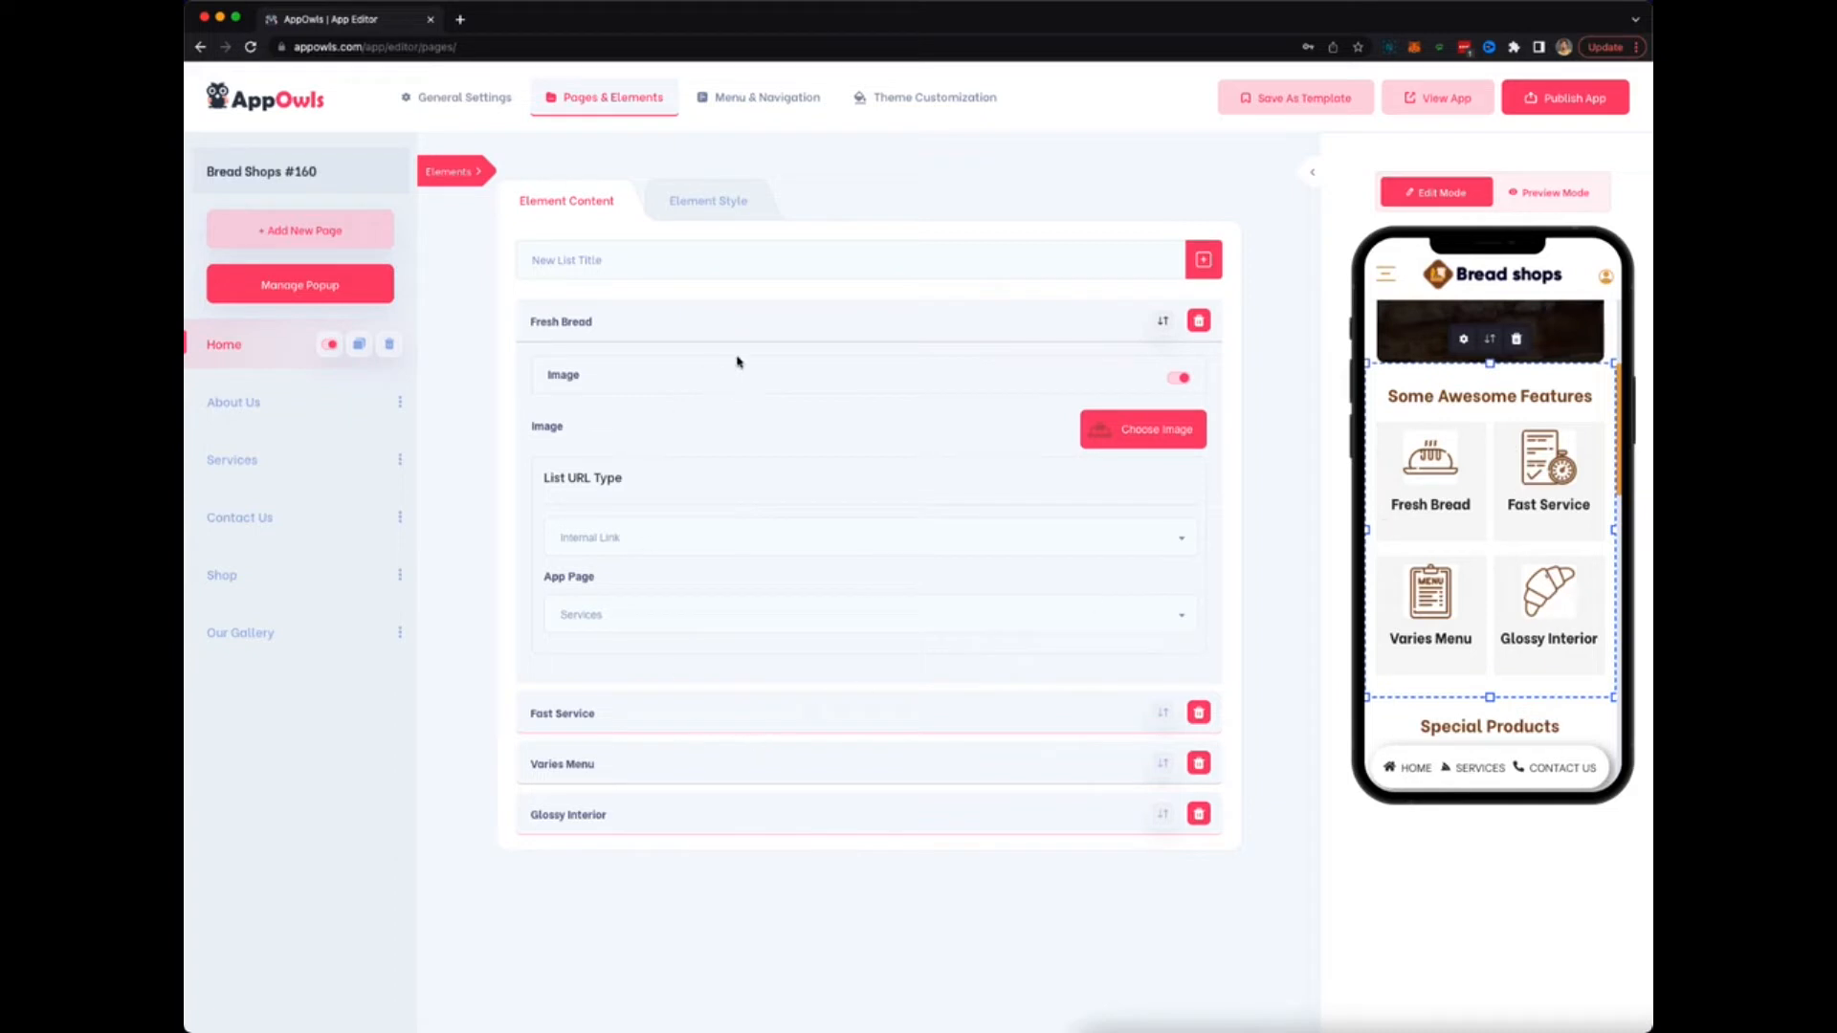
left_click(893, 330)
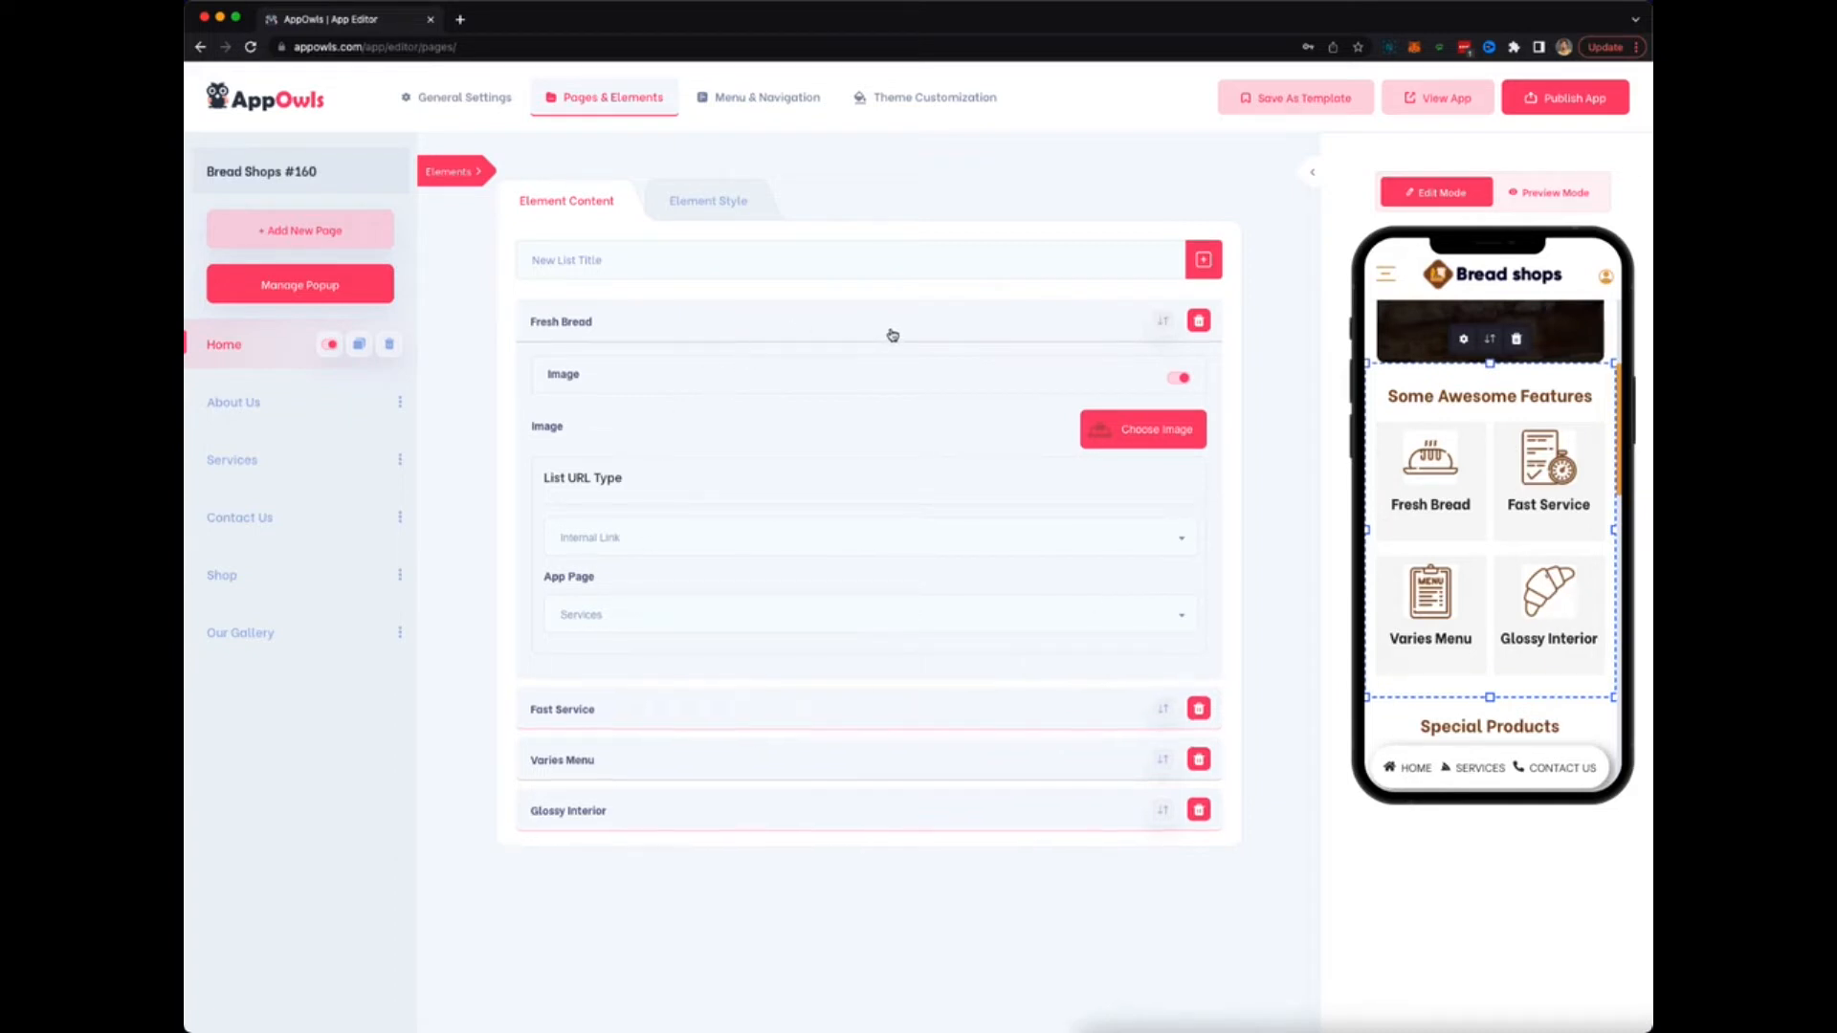
left_click(697, 198)
left_click(583, 304)
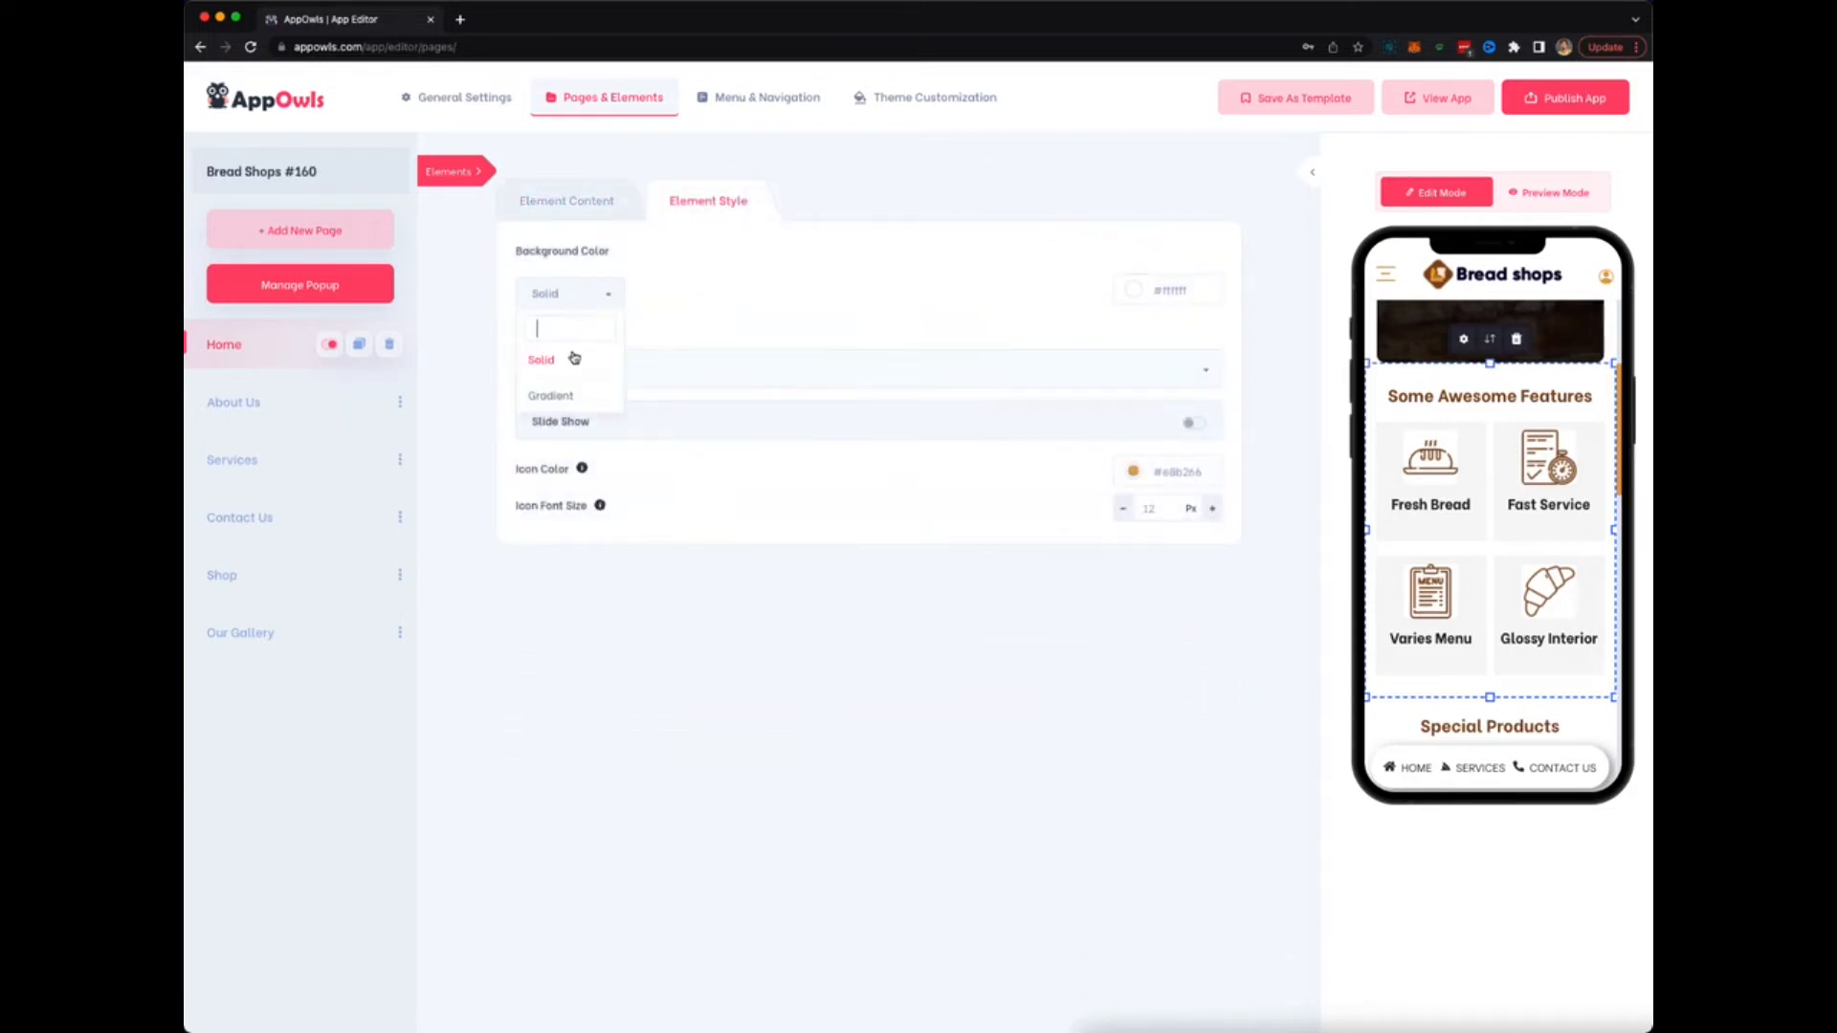
left_click(574, 398)
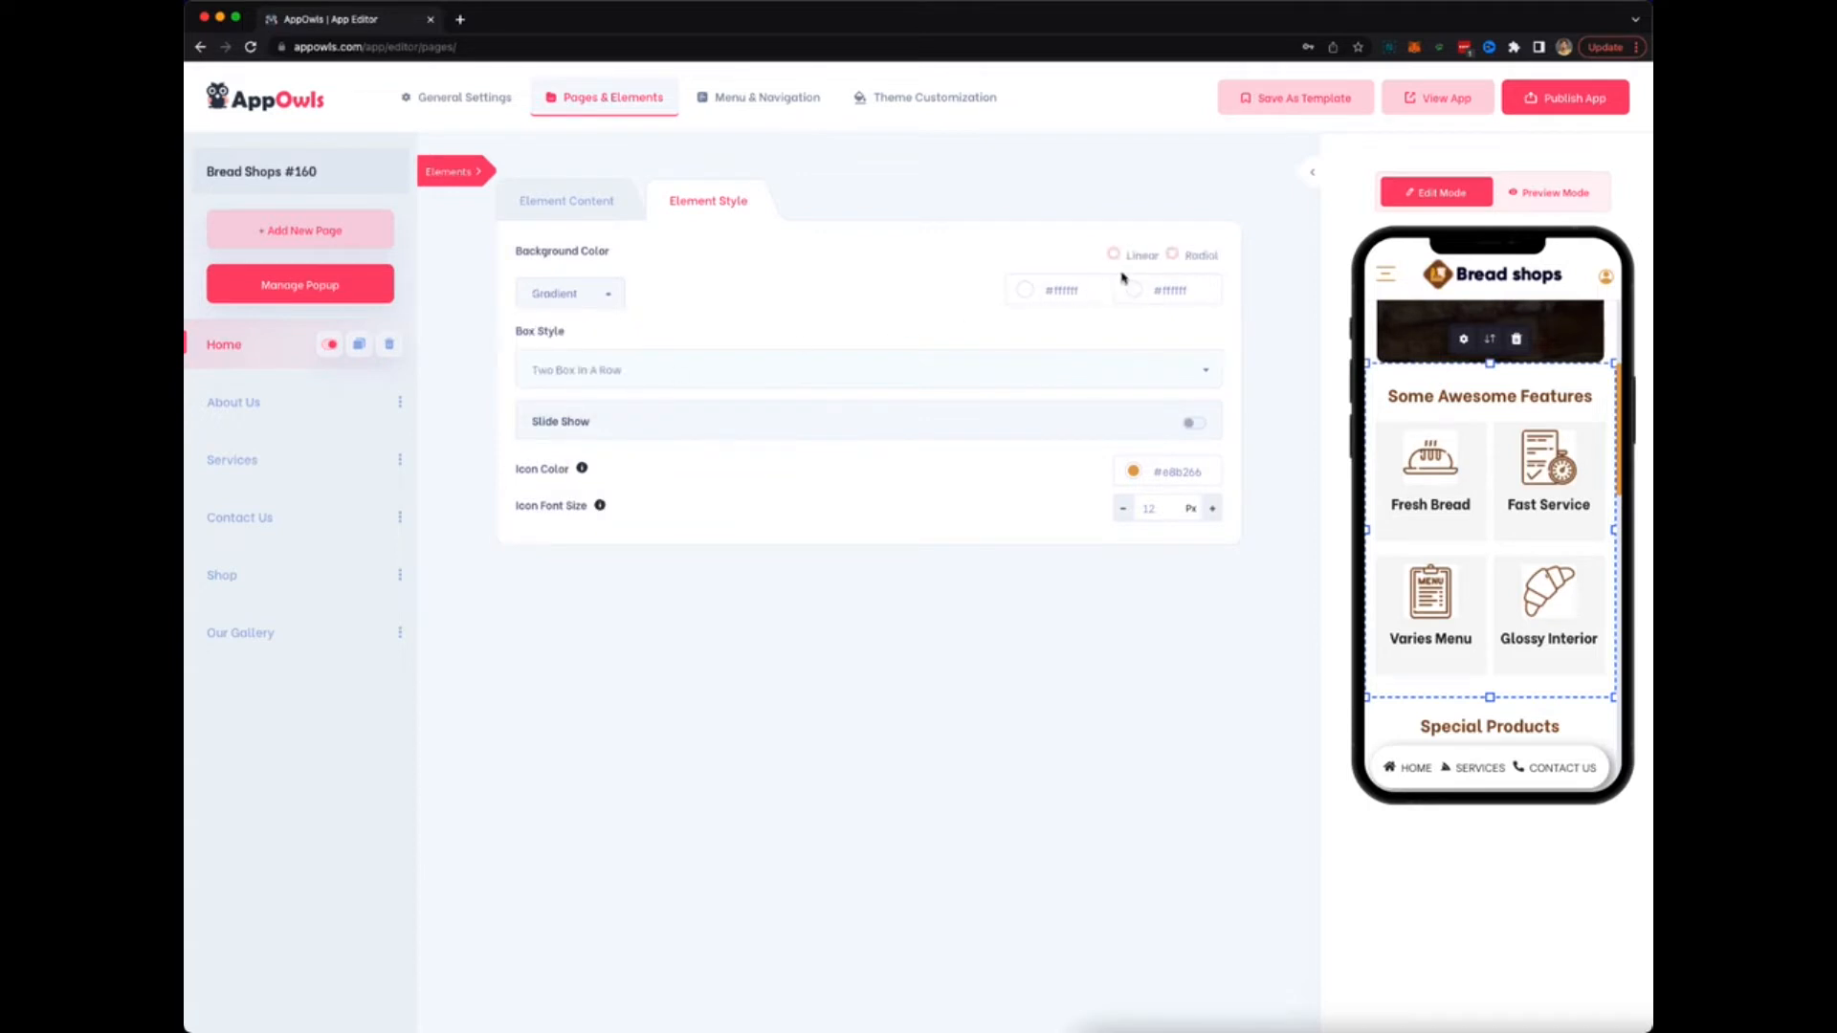
left_click(1172, 254)
left_click(1168, 290)
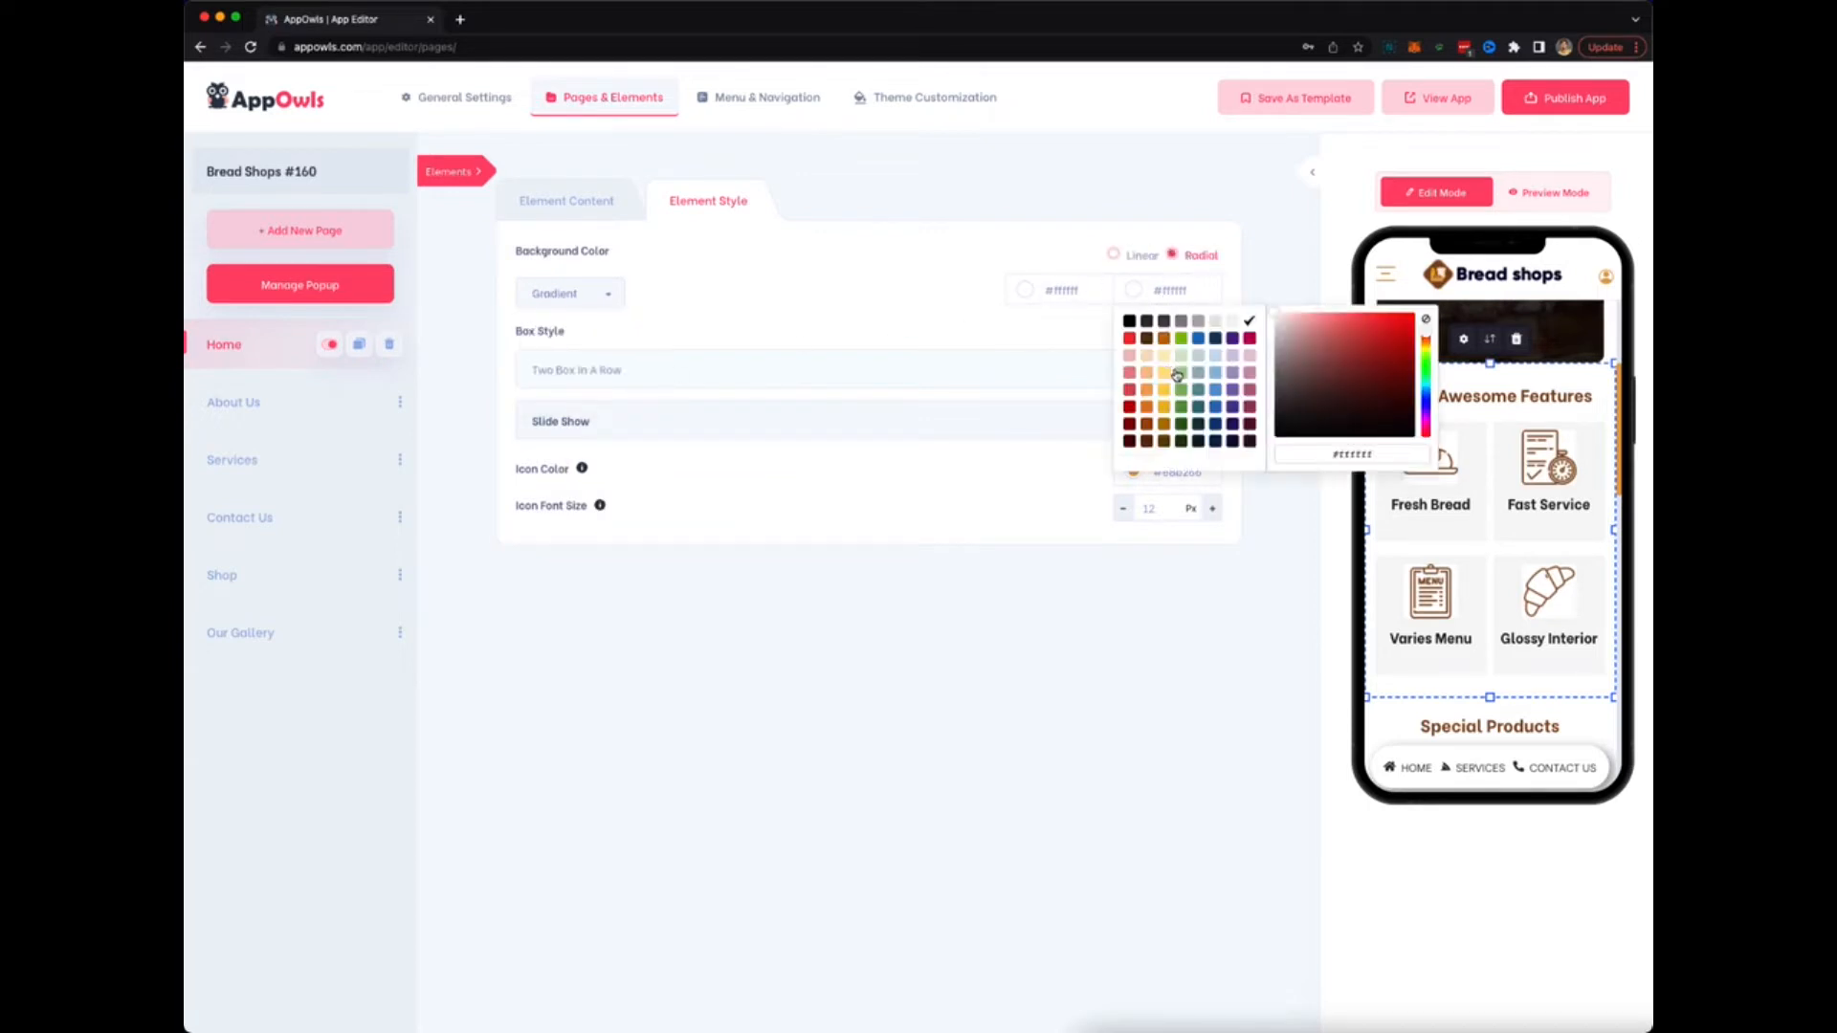
left_click(1178, 374)
left_click(1155, 620)
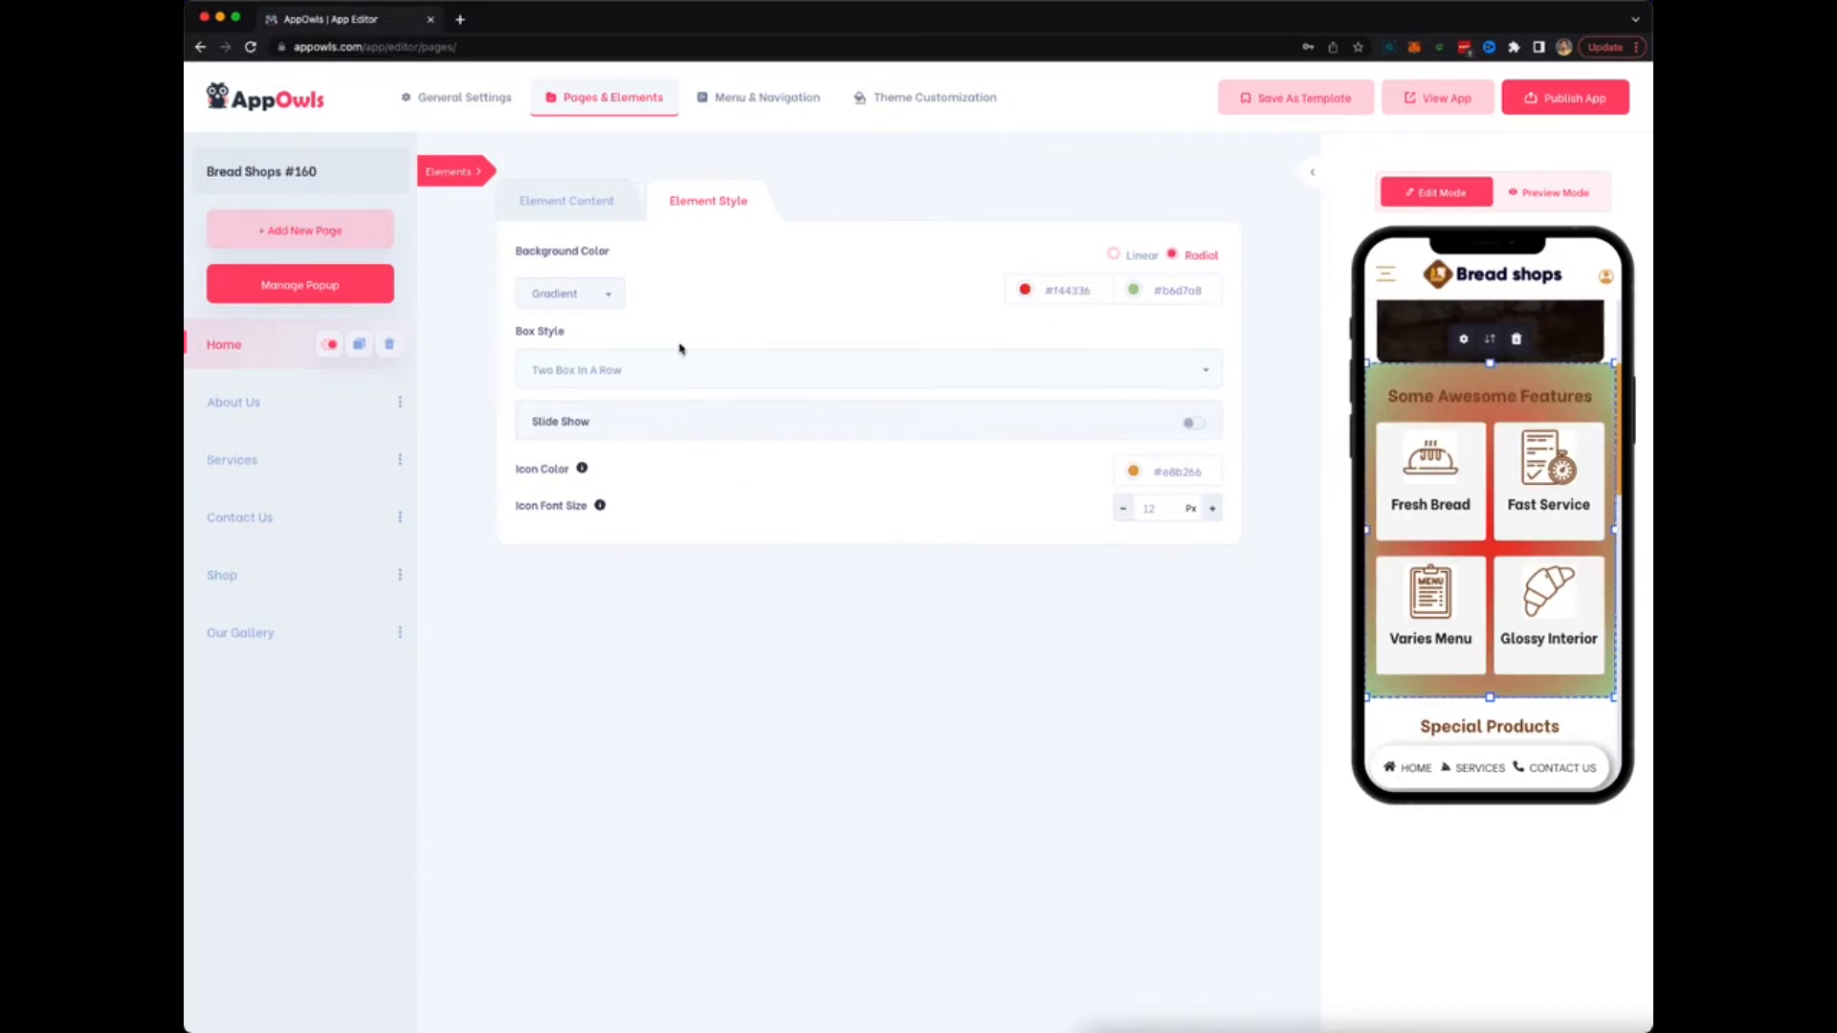
left_click(566, 203)
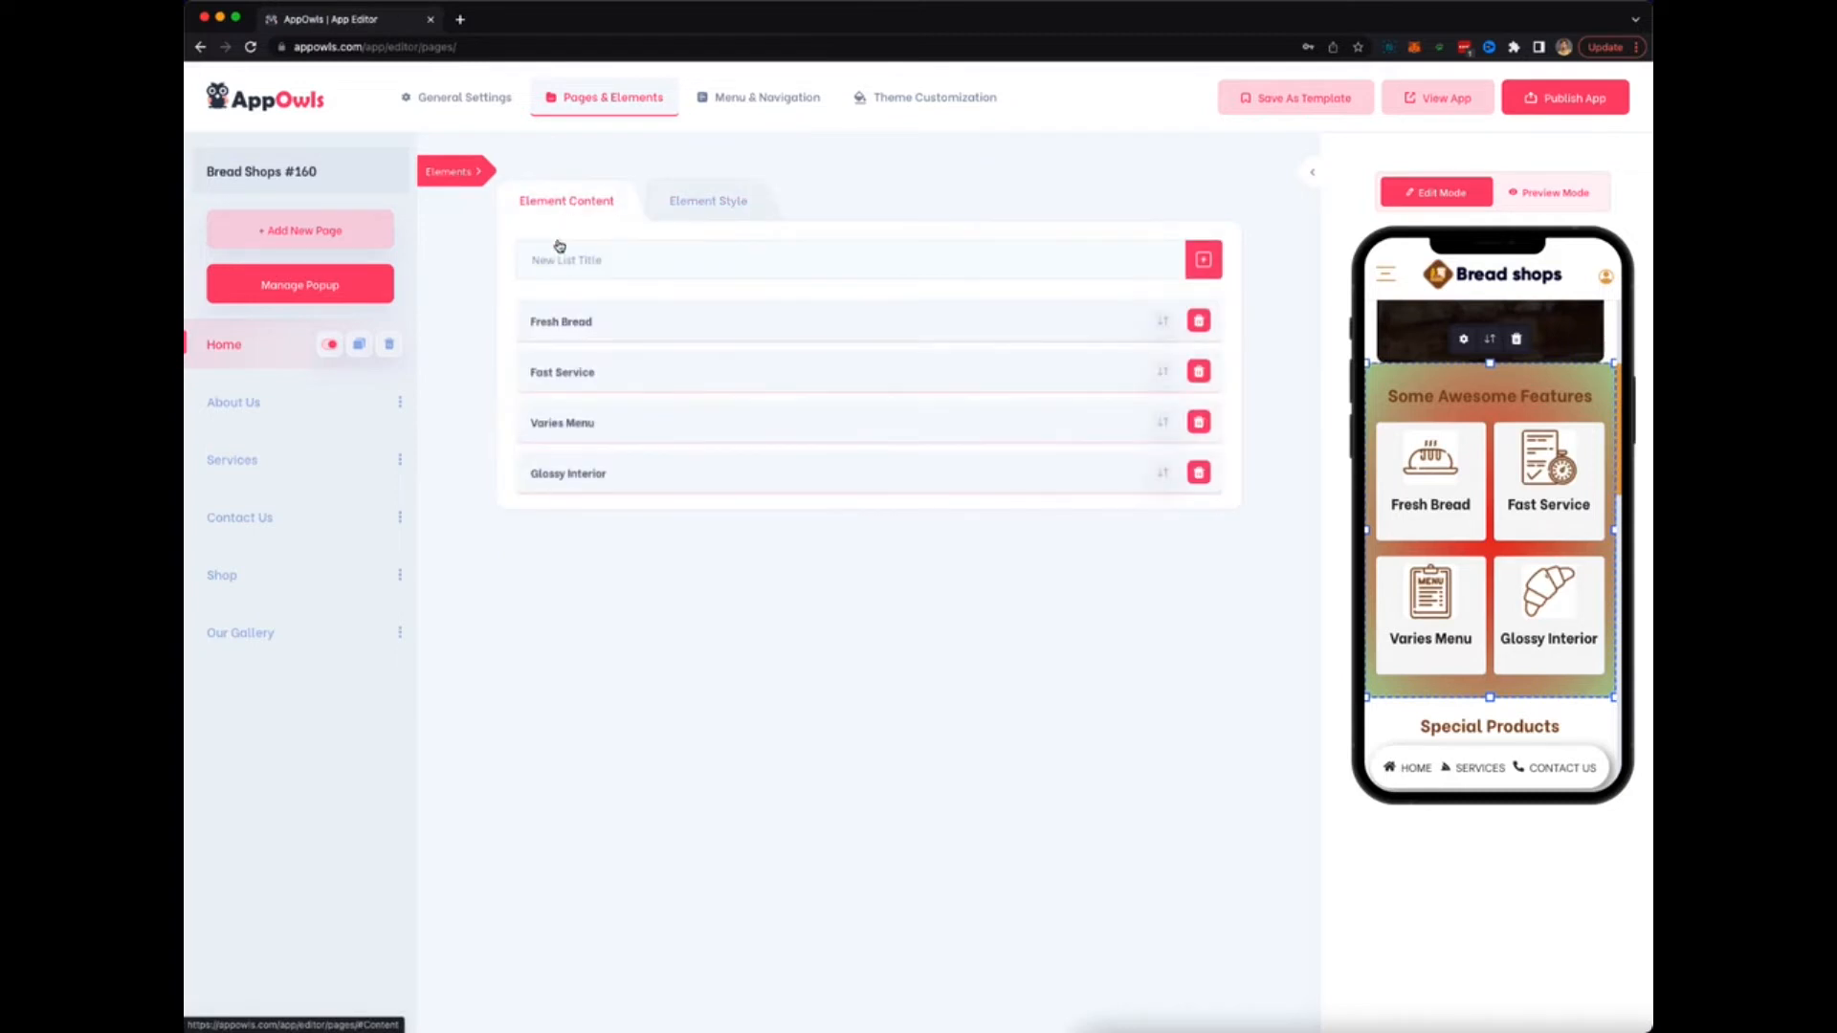
Open the About Us page and browse the Add New Element list, checking the elements' info.
left_click(298, 400)
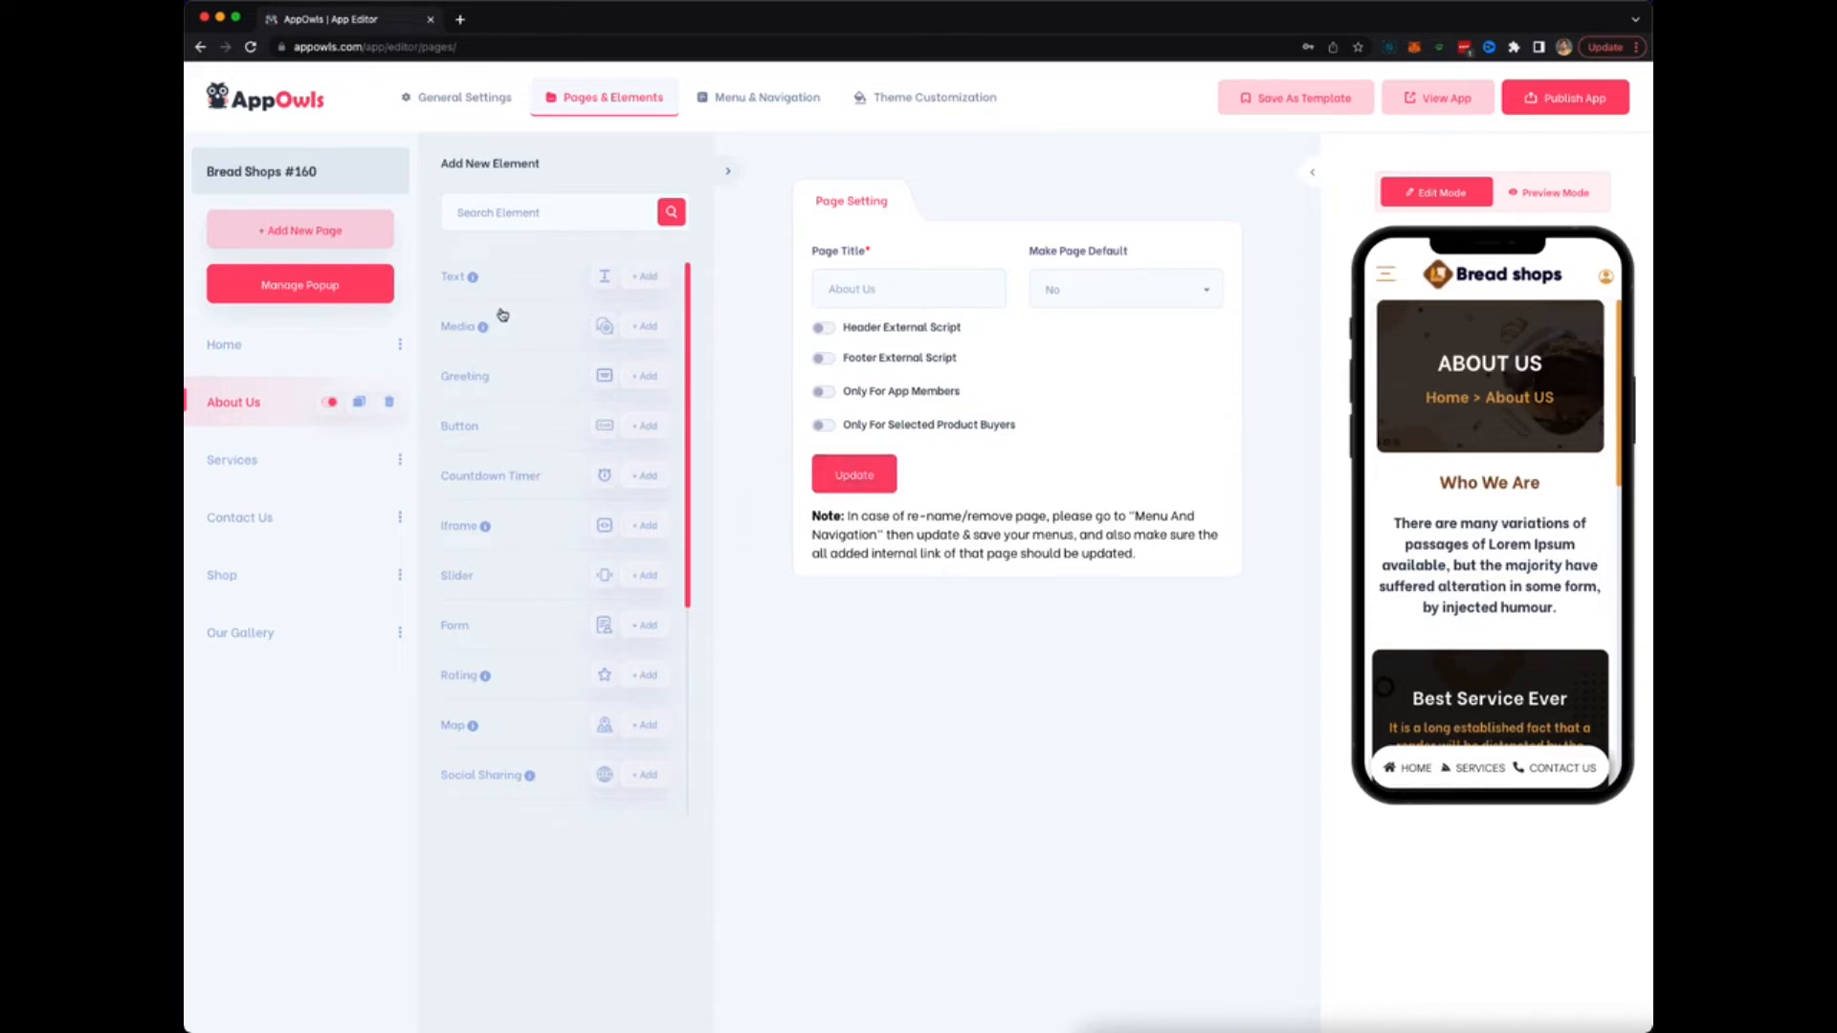
mouse_move(474, 277)
mouse_move(501, 534)
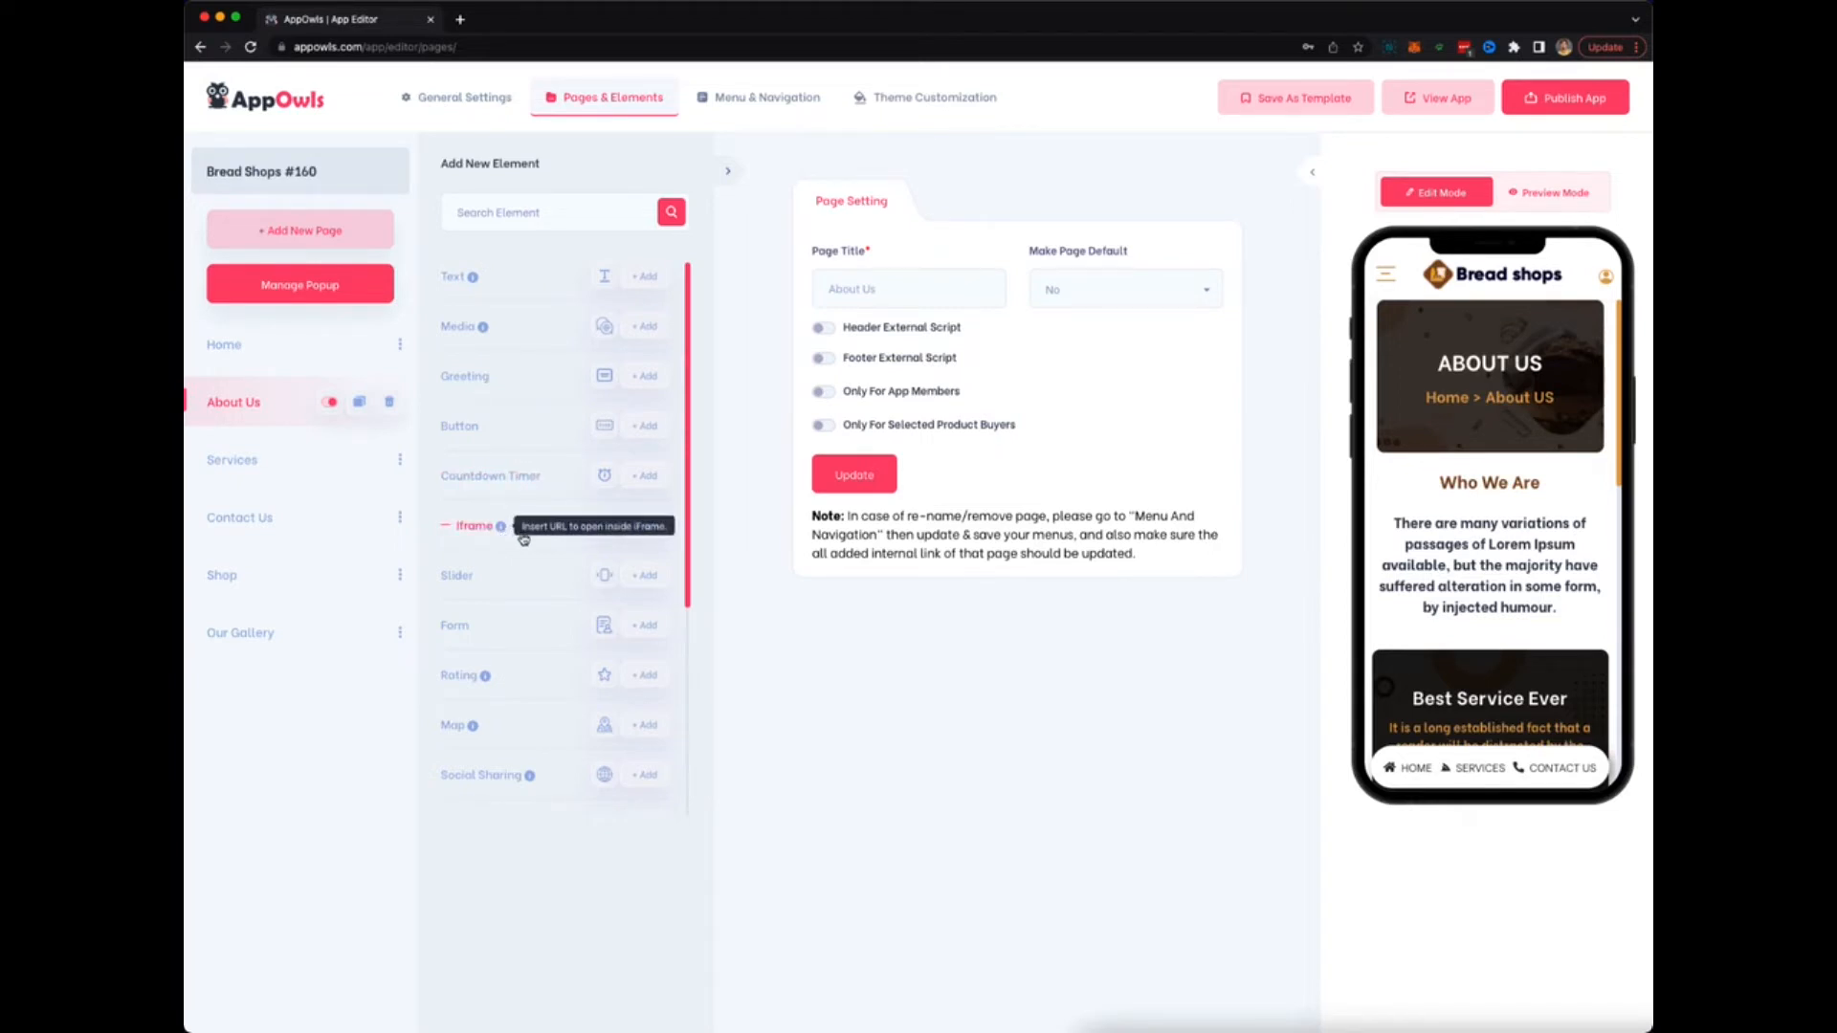
scroll(536, 628, "down", 1)
scroll(536, 629, "down", 2)
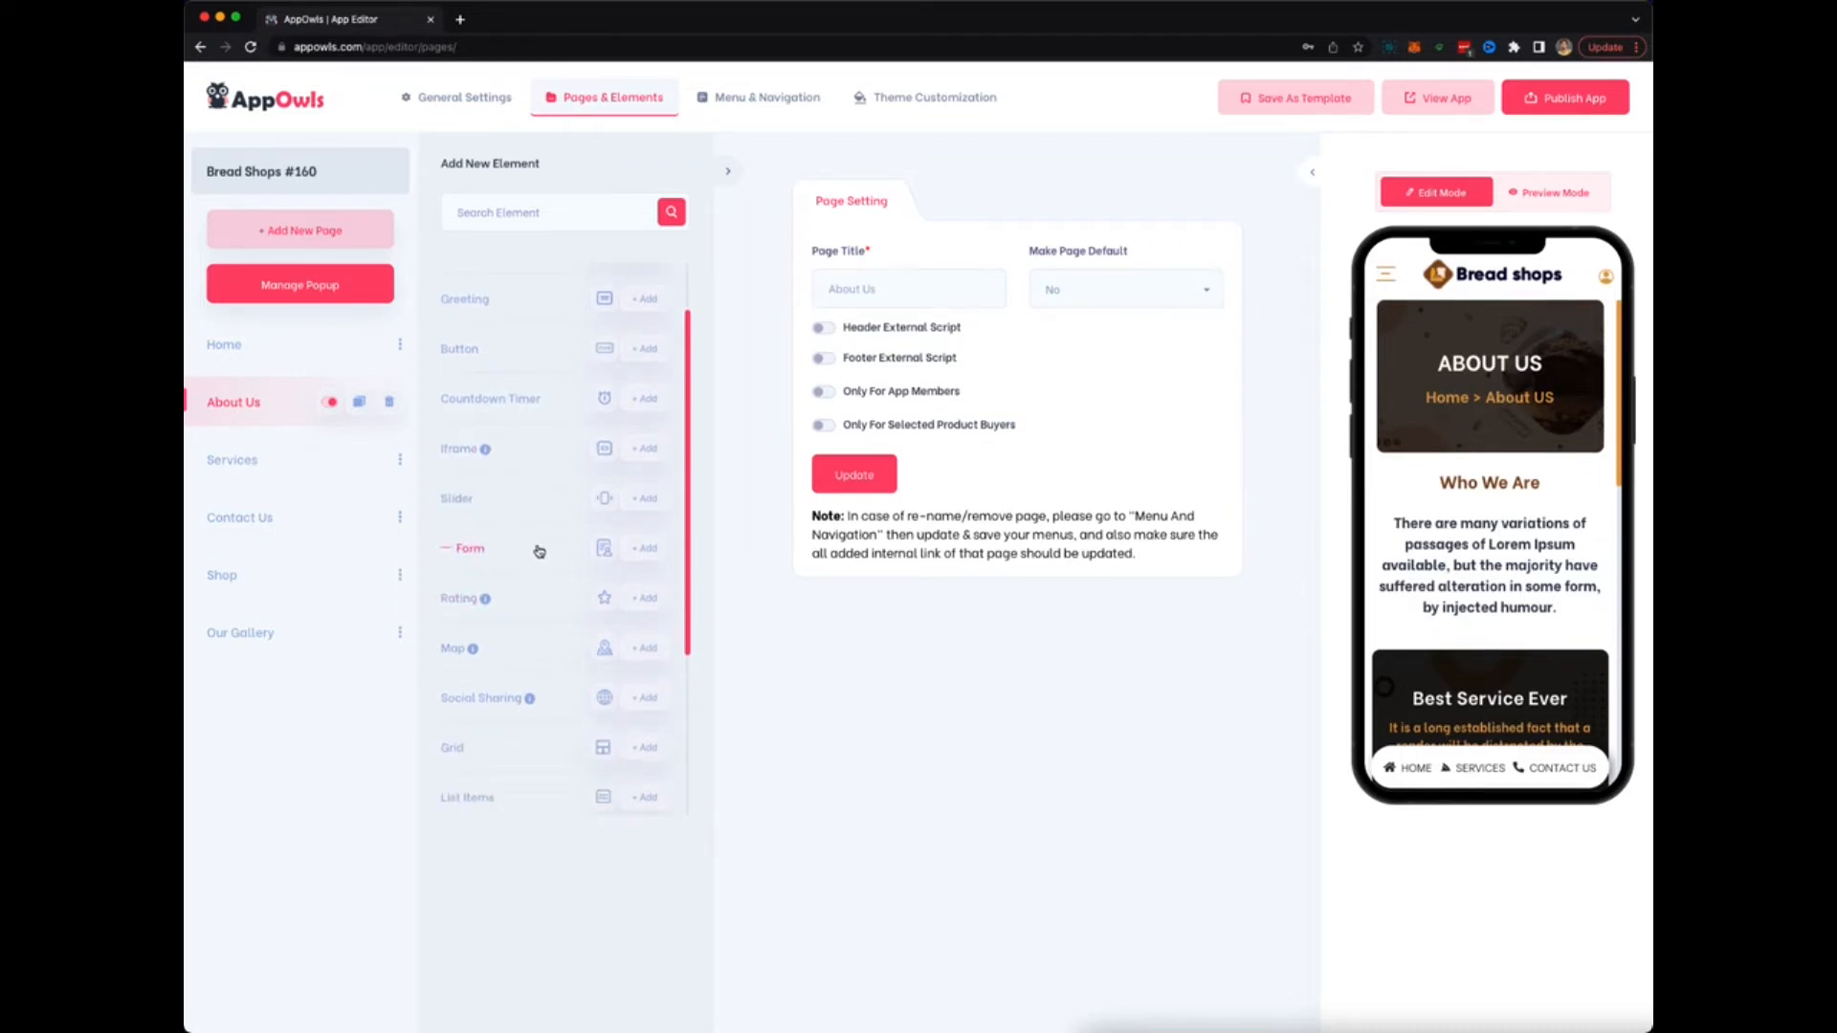
scroll(540, 552, "down", 3)
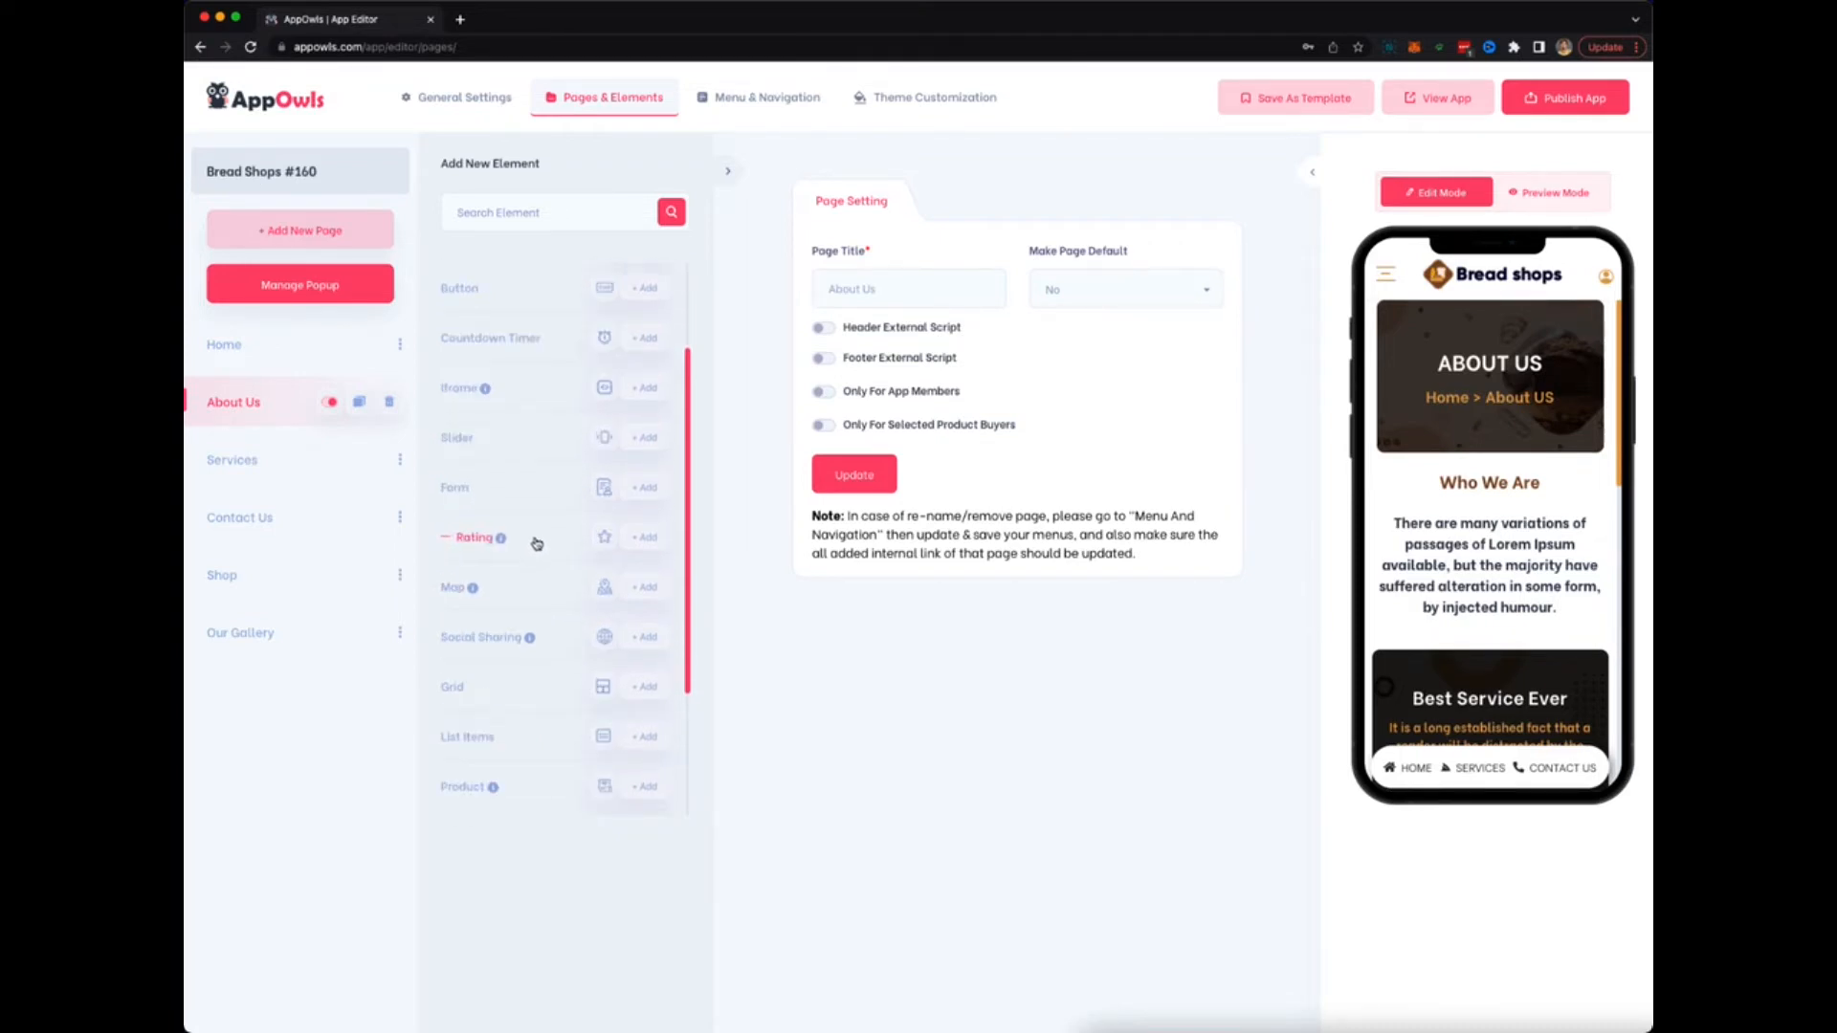
scroll(529, 593, "down", 5)
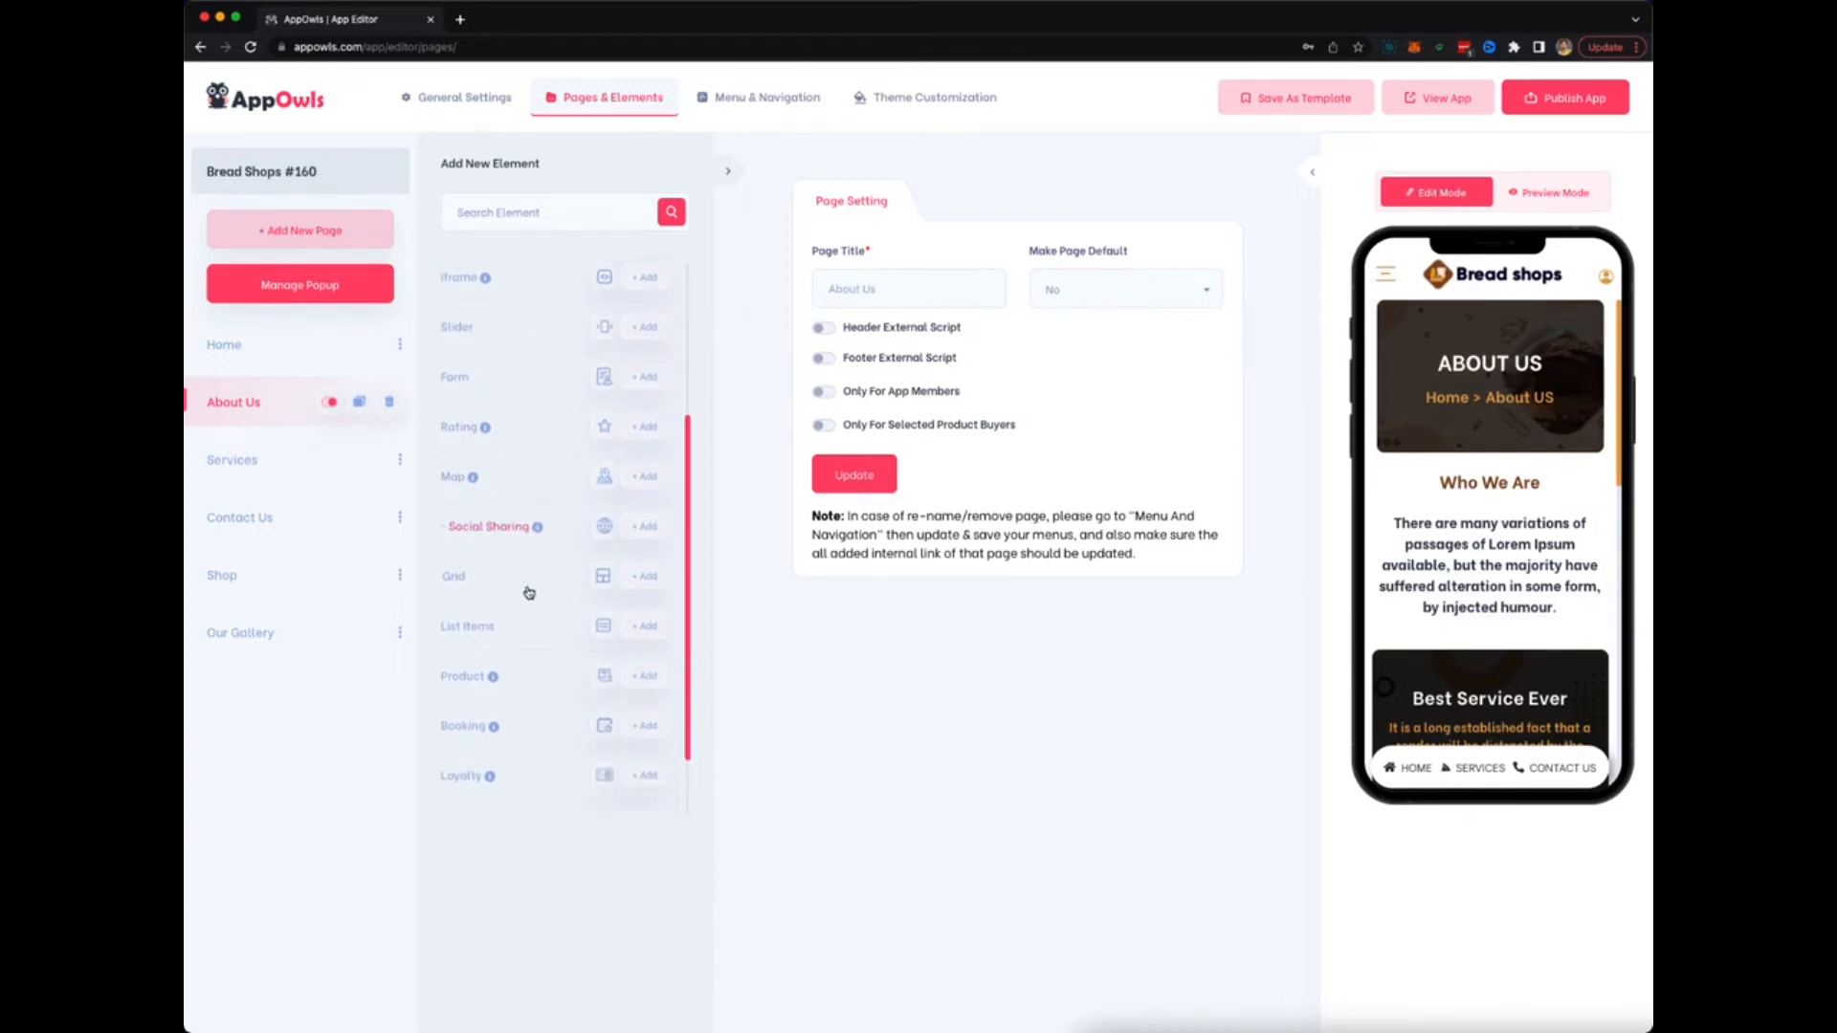
scroll(529, 595, "down", 2)
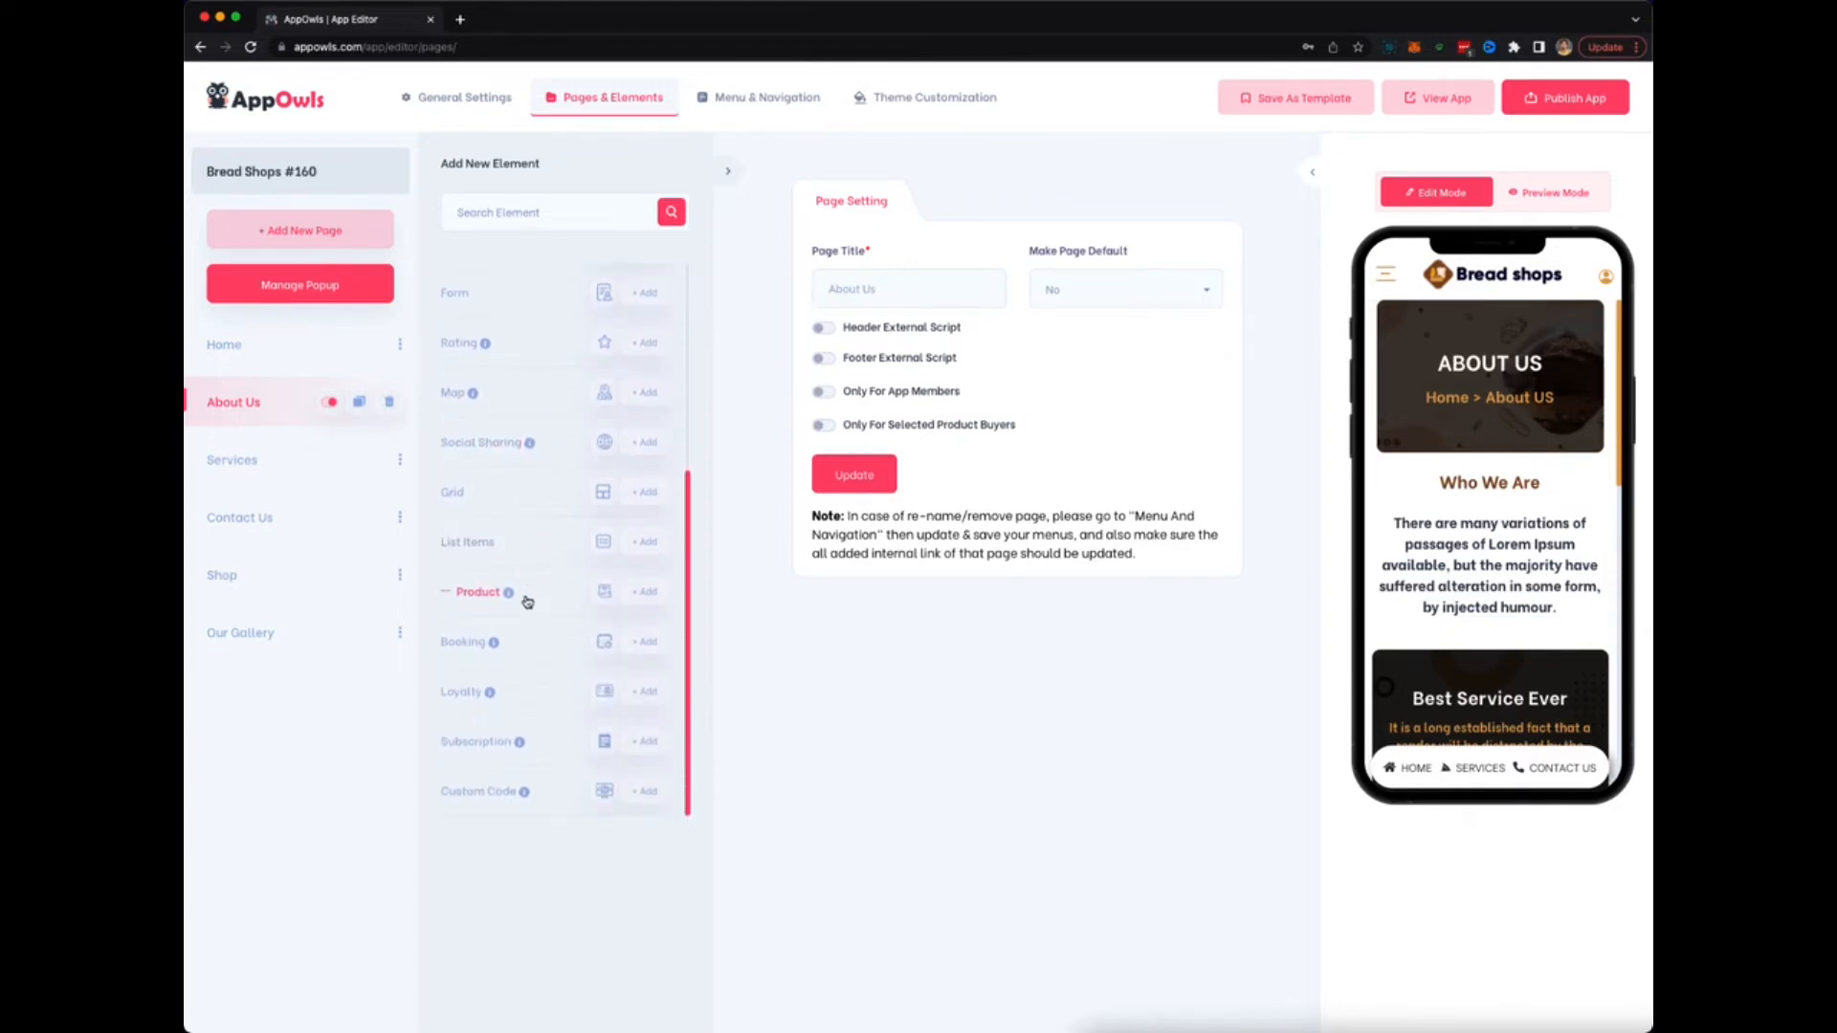
mouse_move(508, 593)
Pass through the Shop page and Add New Page to reach Menu & Navigation's Main Menu settings.
mouse_move(510, 644)
left_click(254, 577)
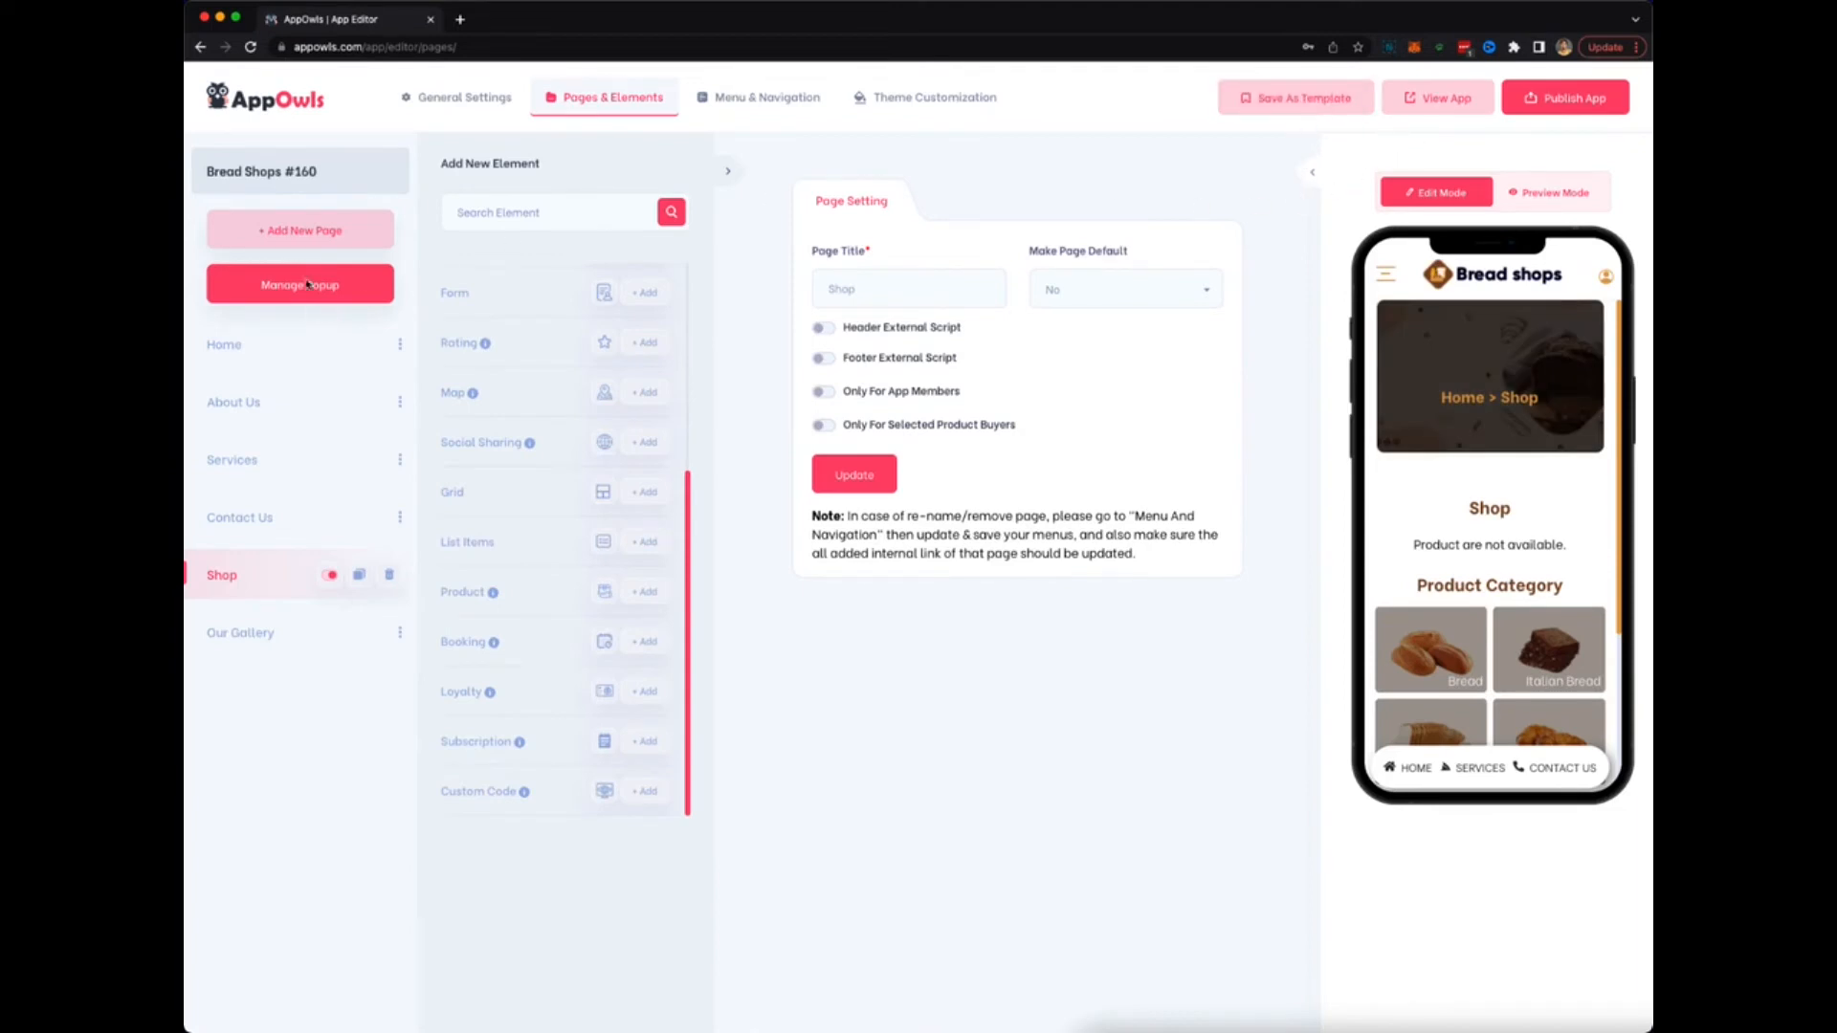
left_click(275, 232)
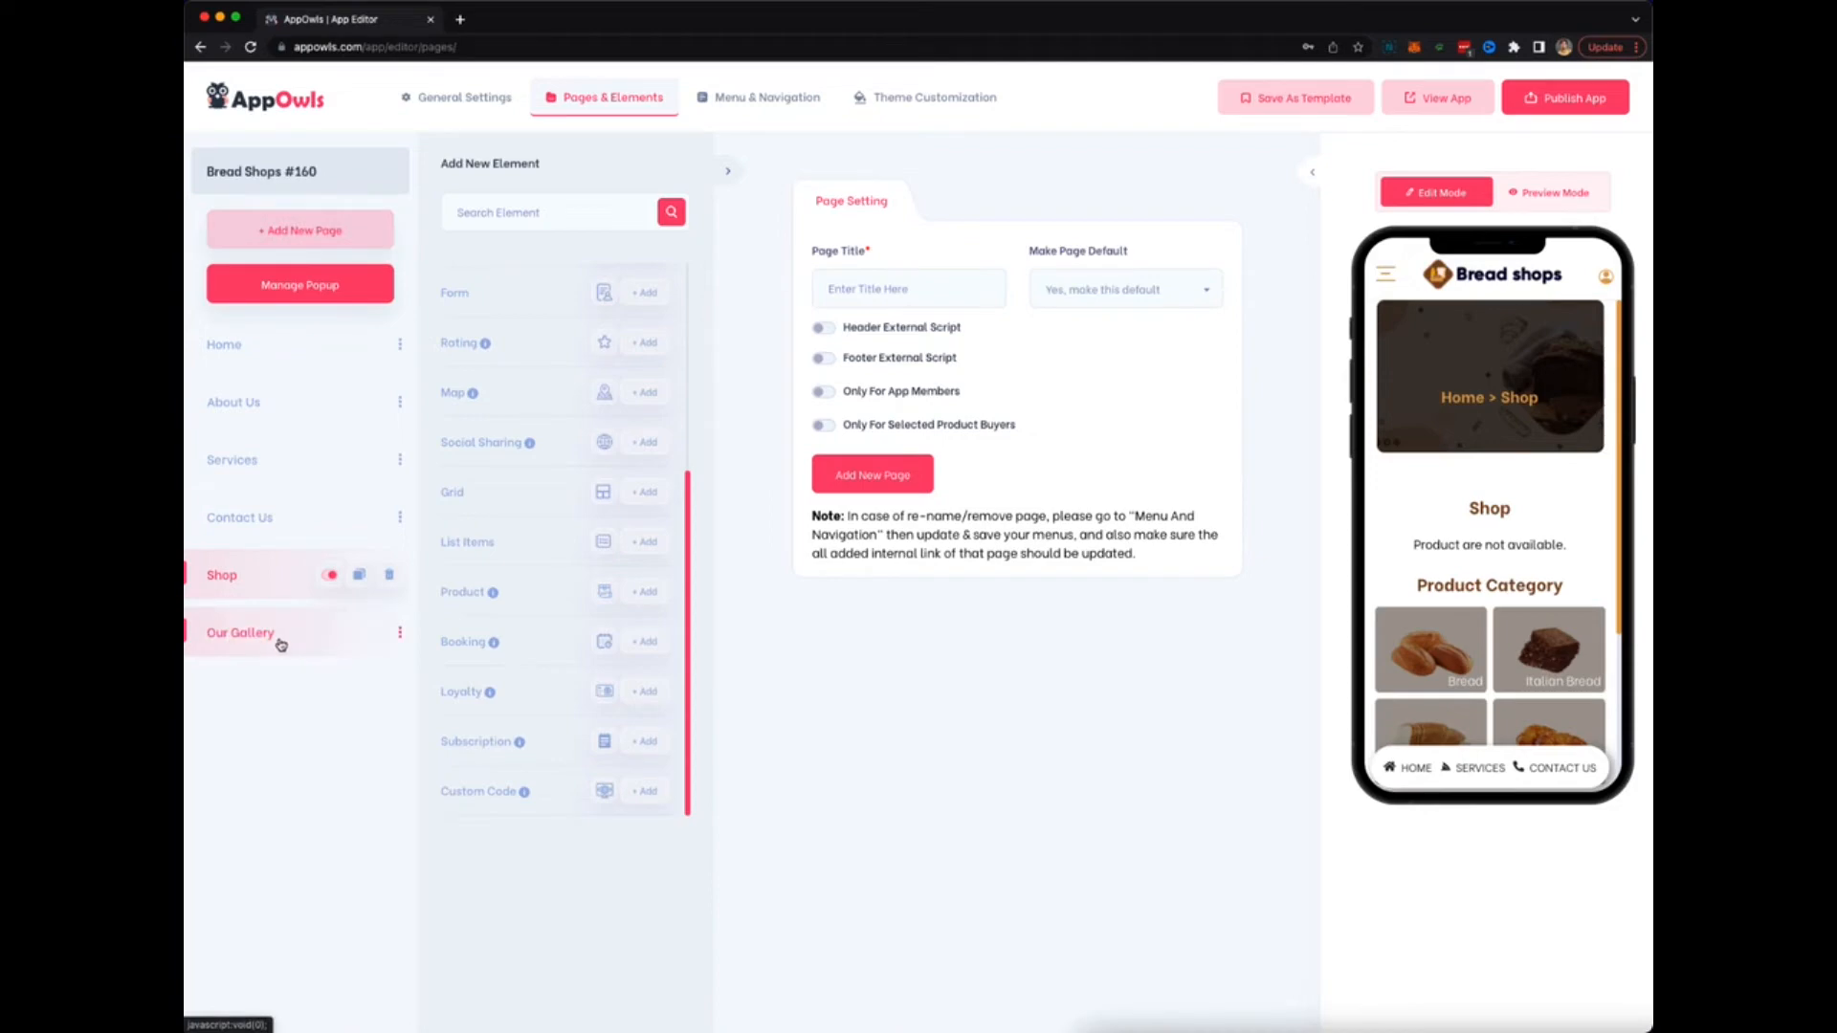
left_click(774, 115)
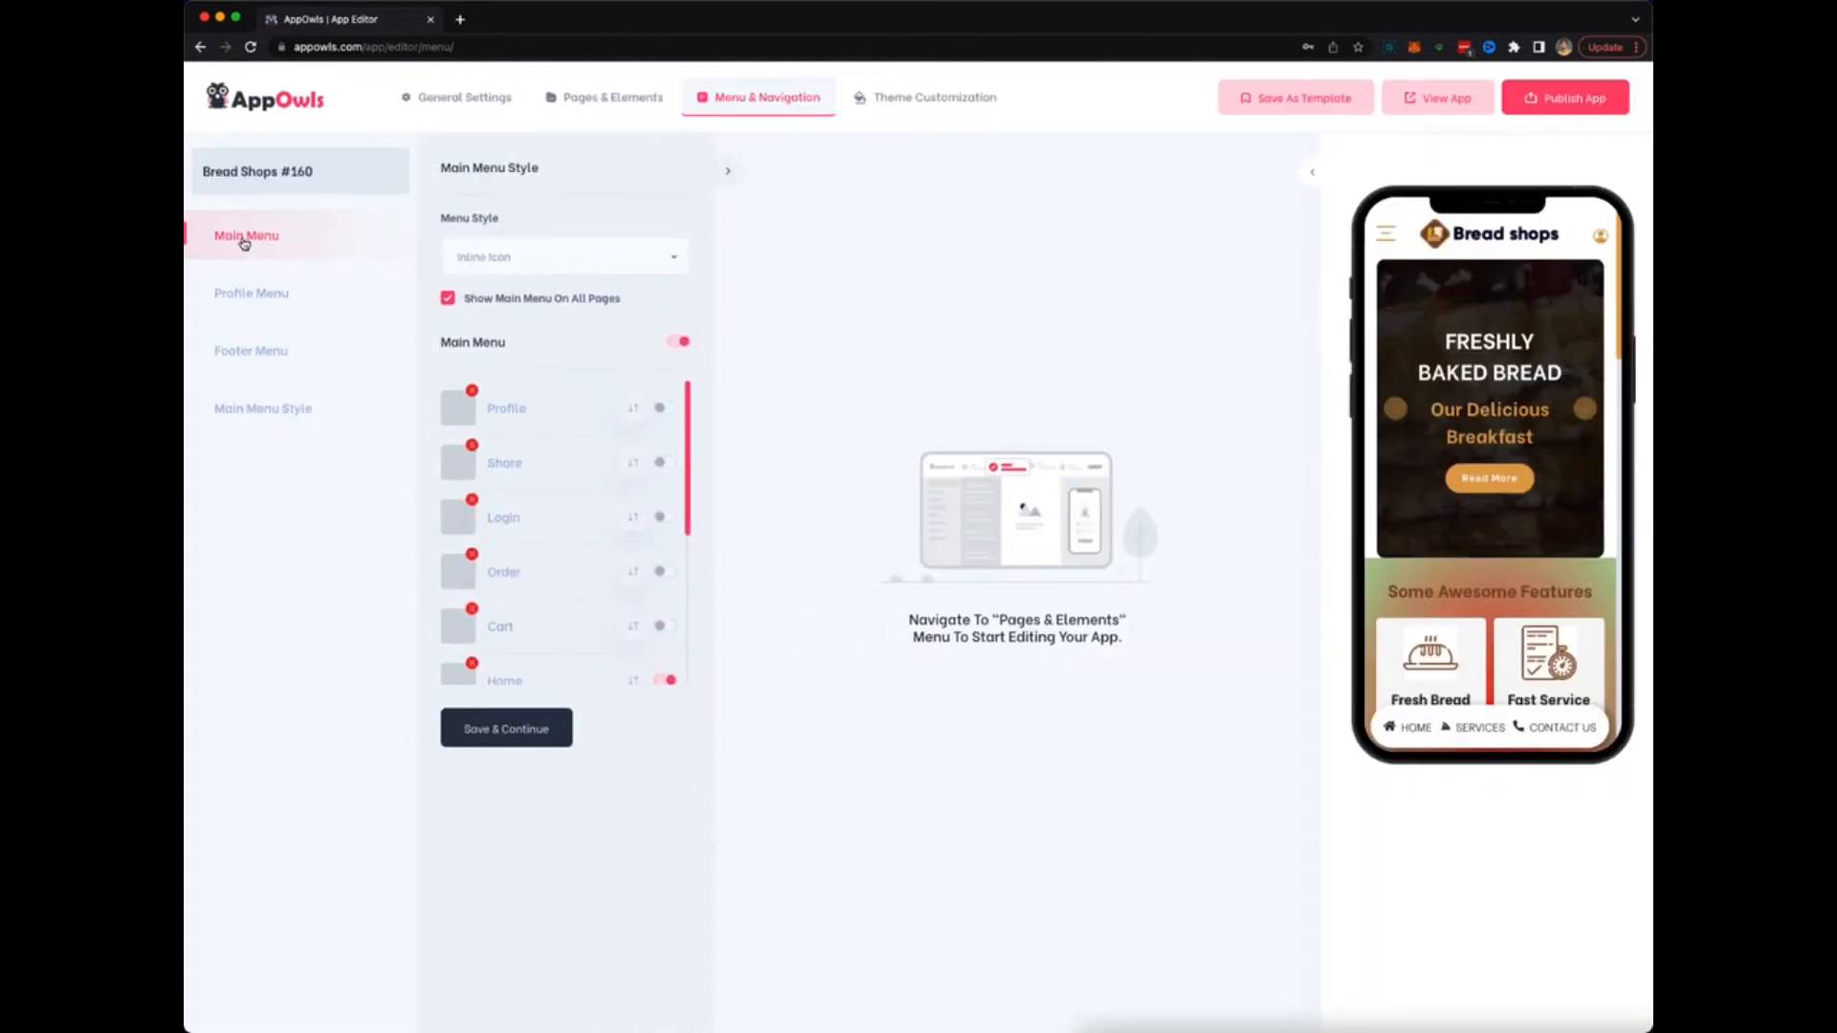
Change the main menu style to Icon Only and check the preview's menu drawer.
scroll(530, 464, "down", 4)
scroll(530, 464, "up", 4)
left_click(627, 258)
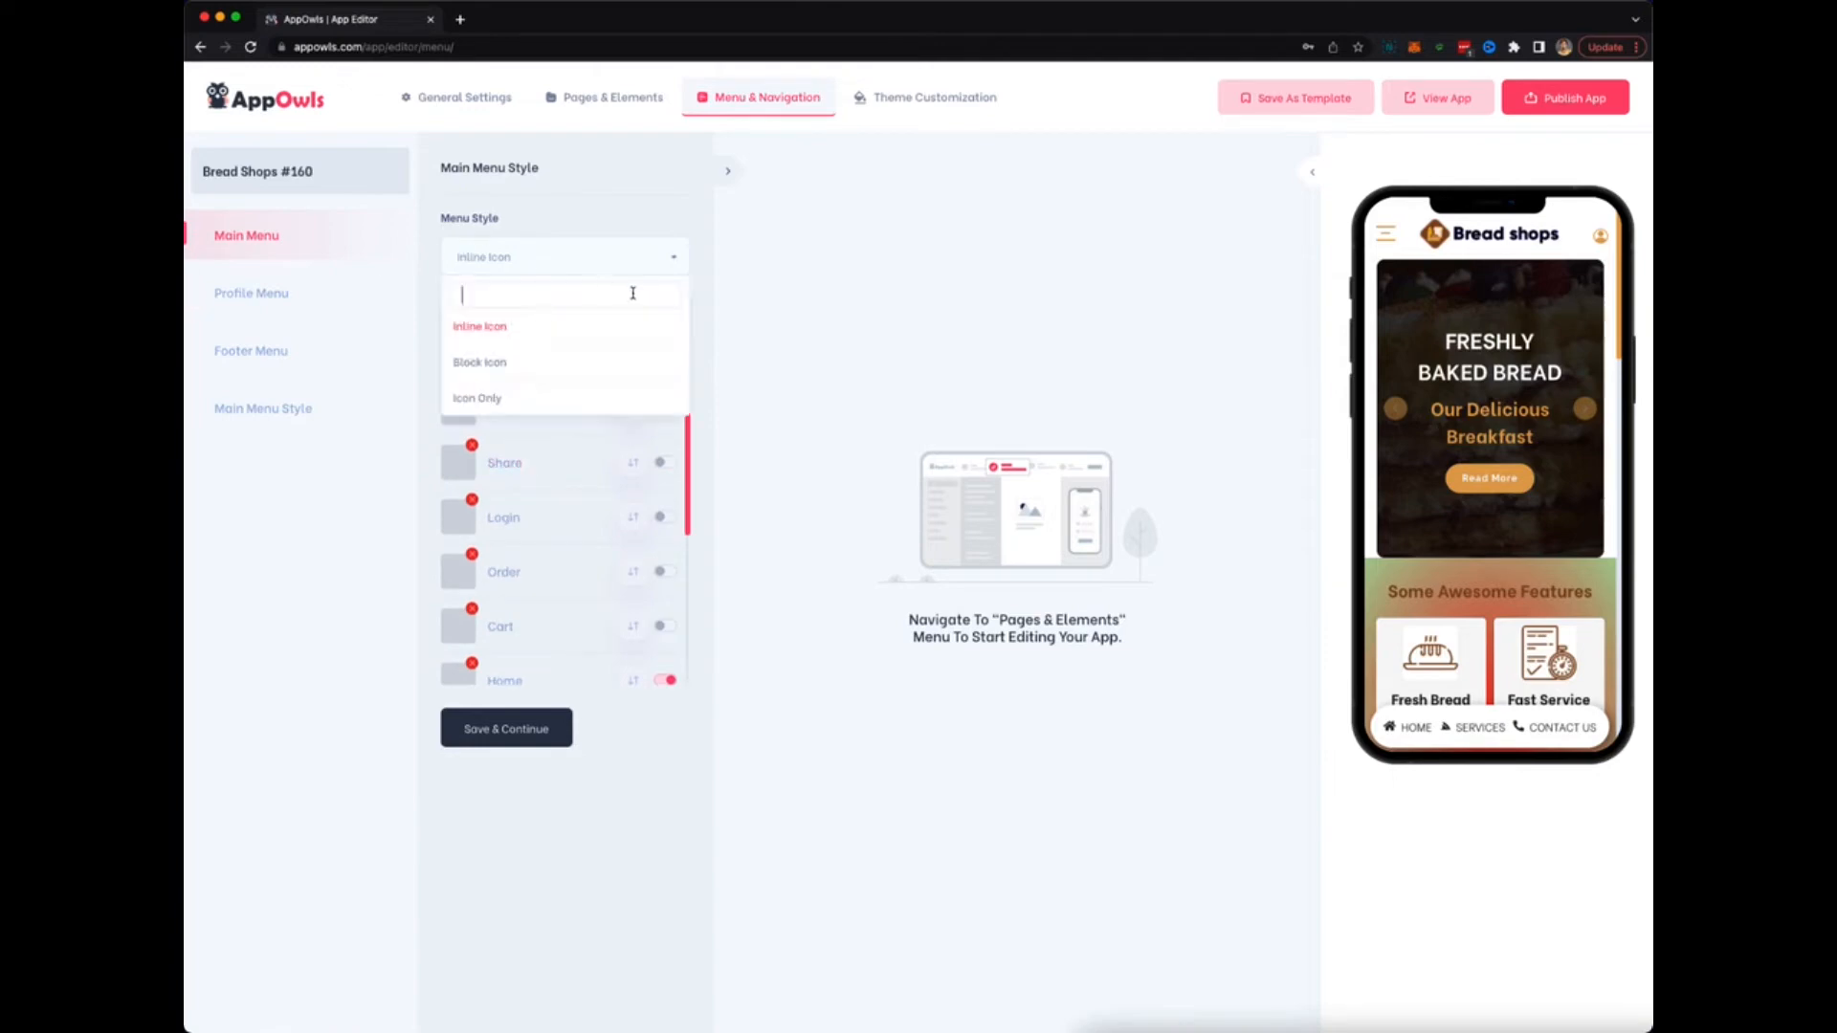
left_click(495, 366)
left_click(572, 260)
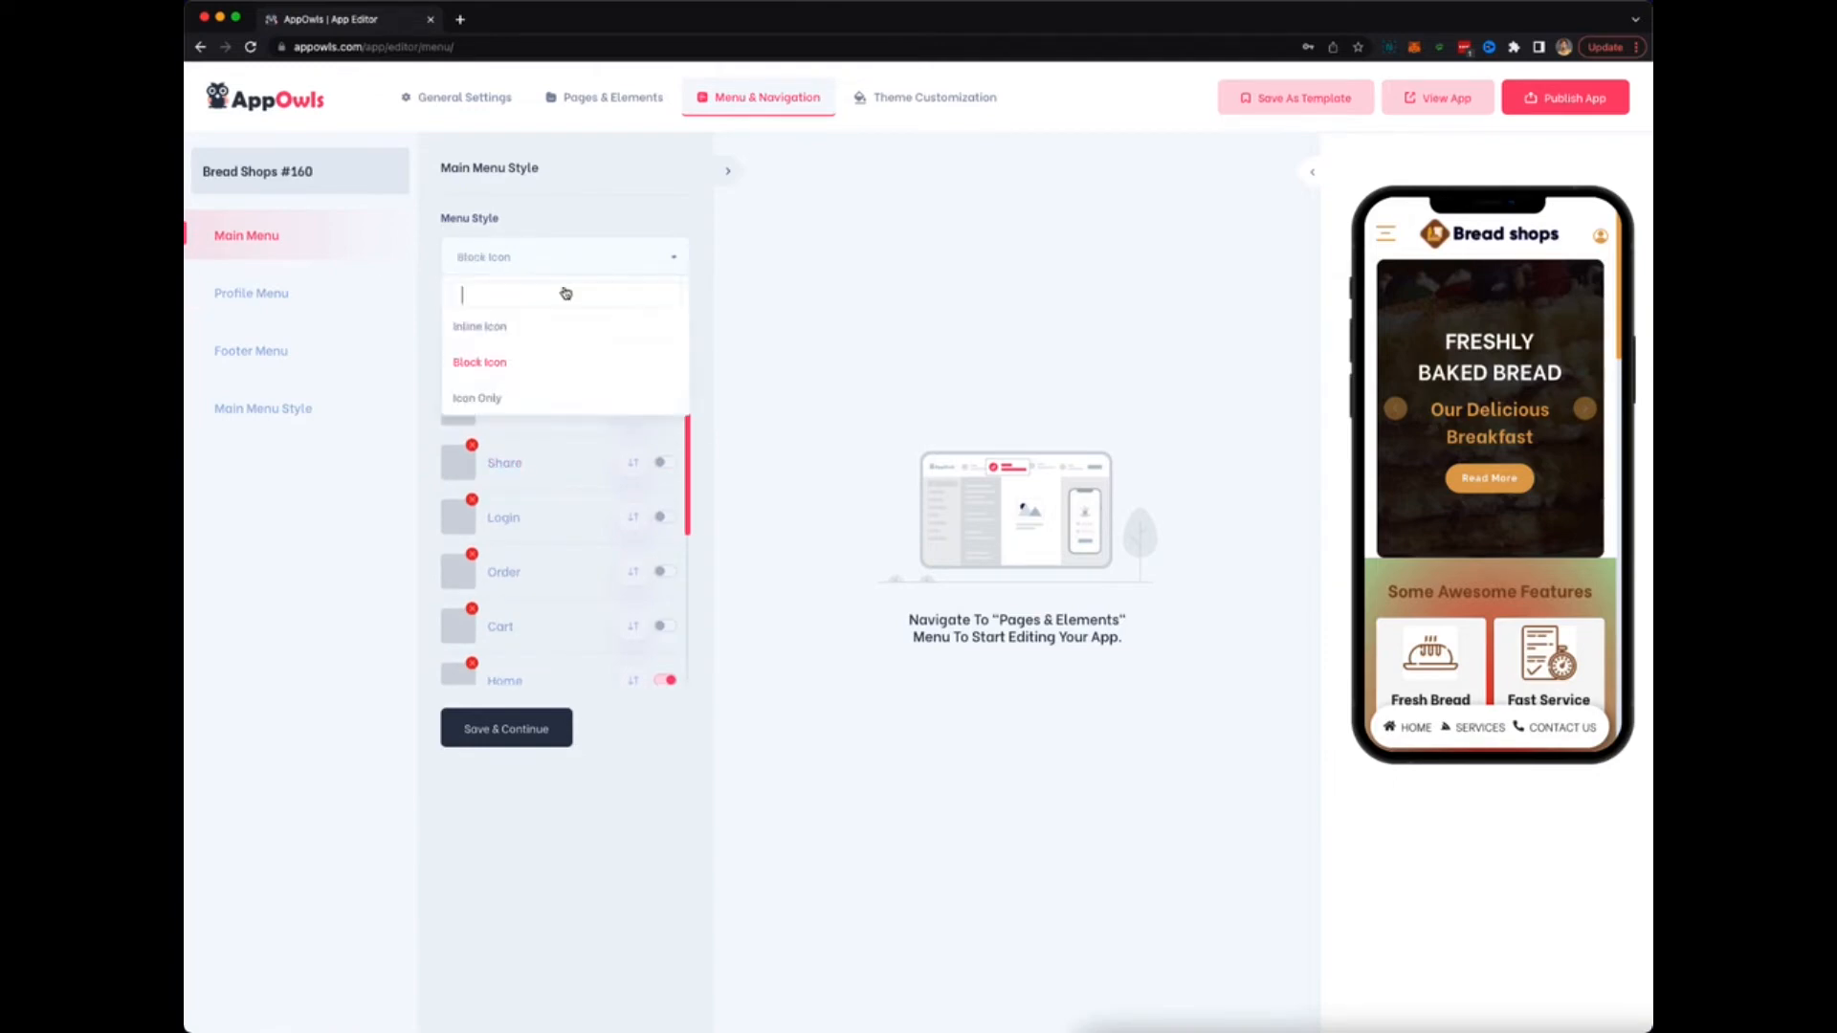
left_click(524, 400)
left_click(1383, 237)
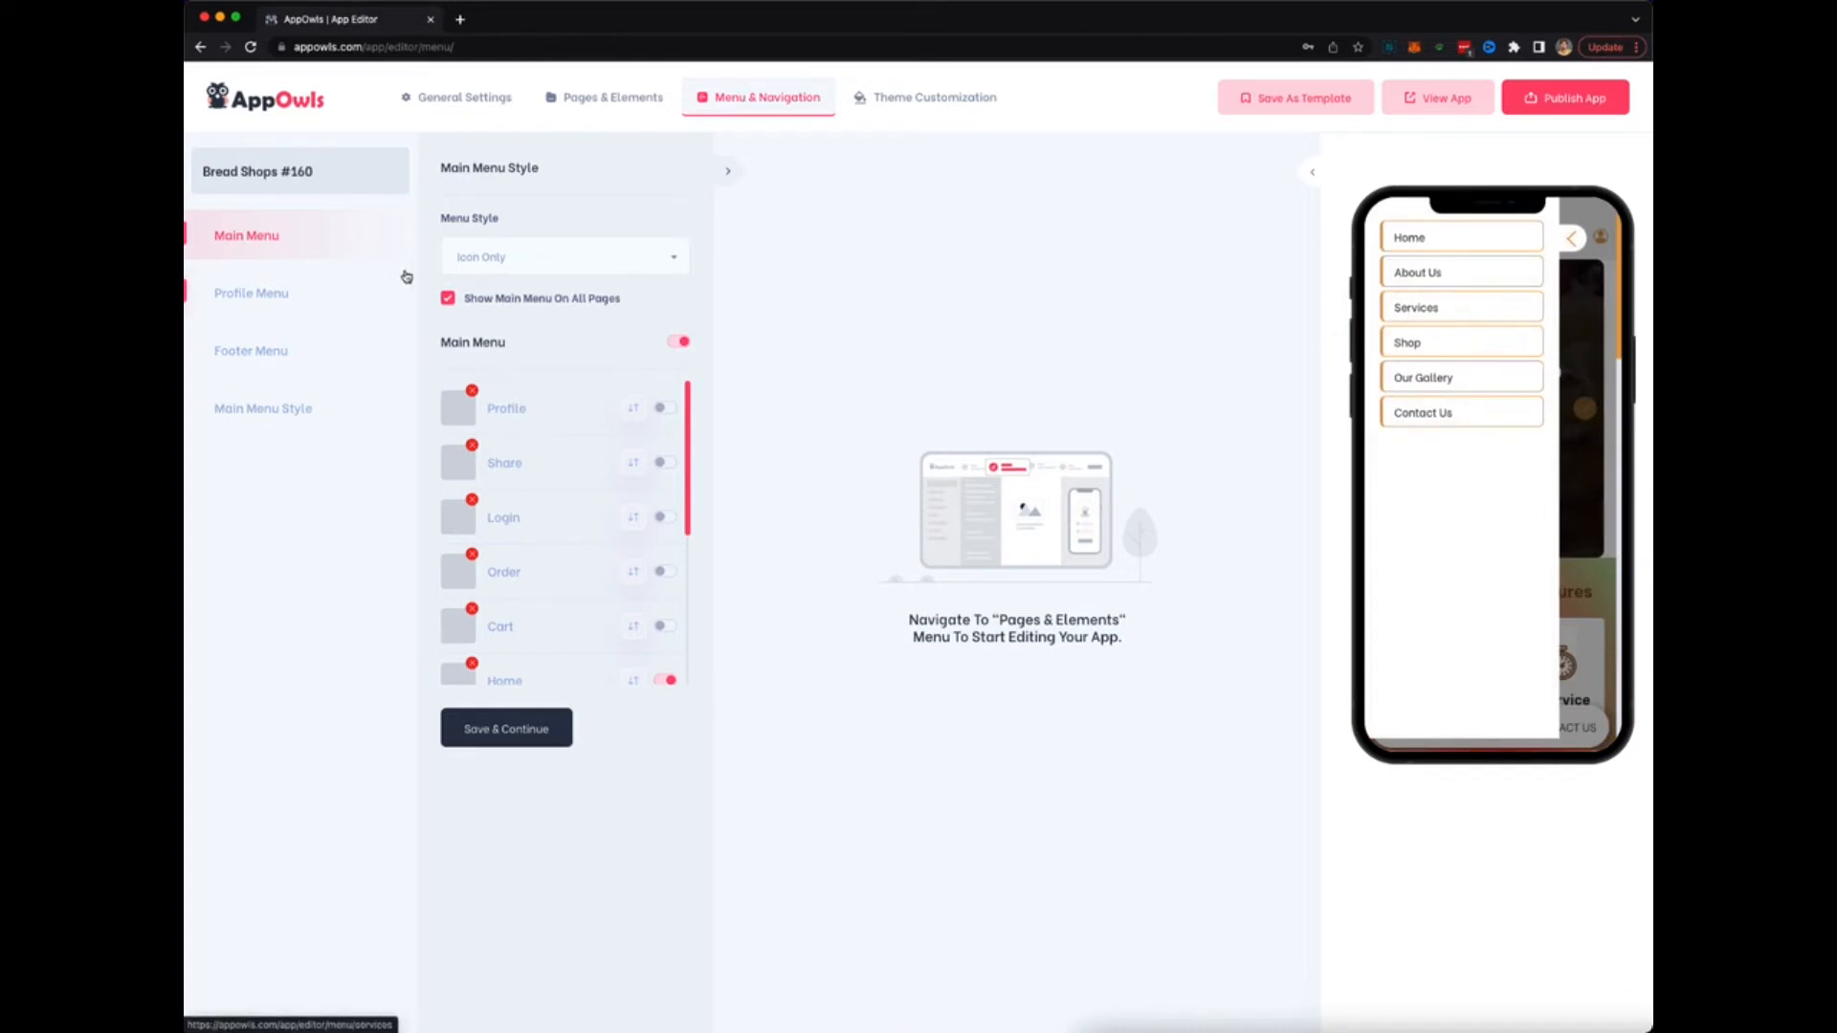
left_click(513, 259)
Turn on the Profile and Footer Menu options.
left_click(248, 294)
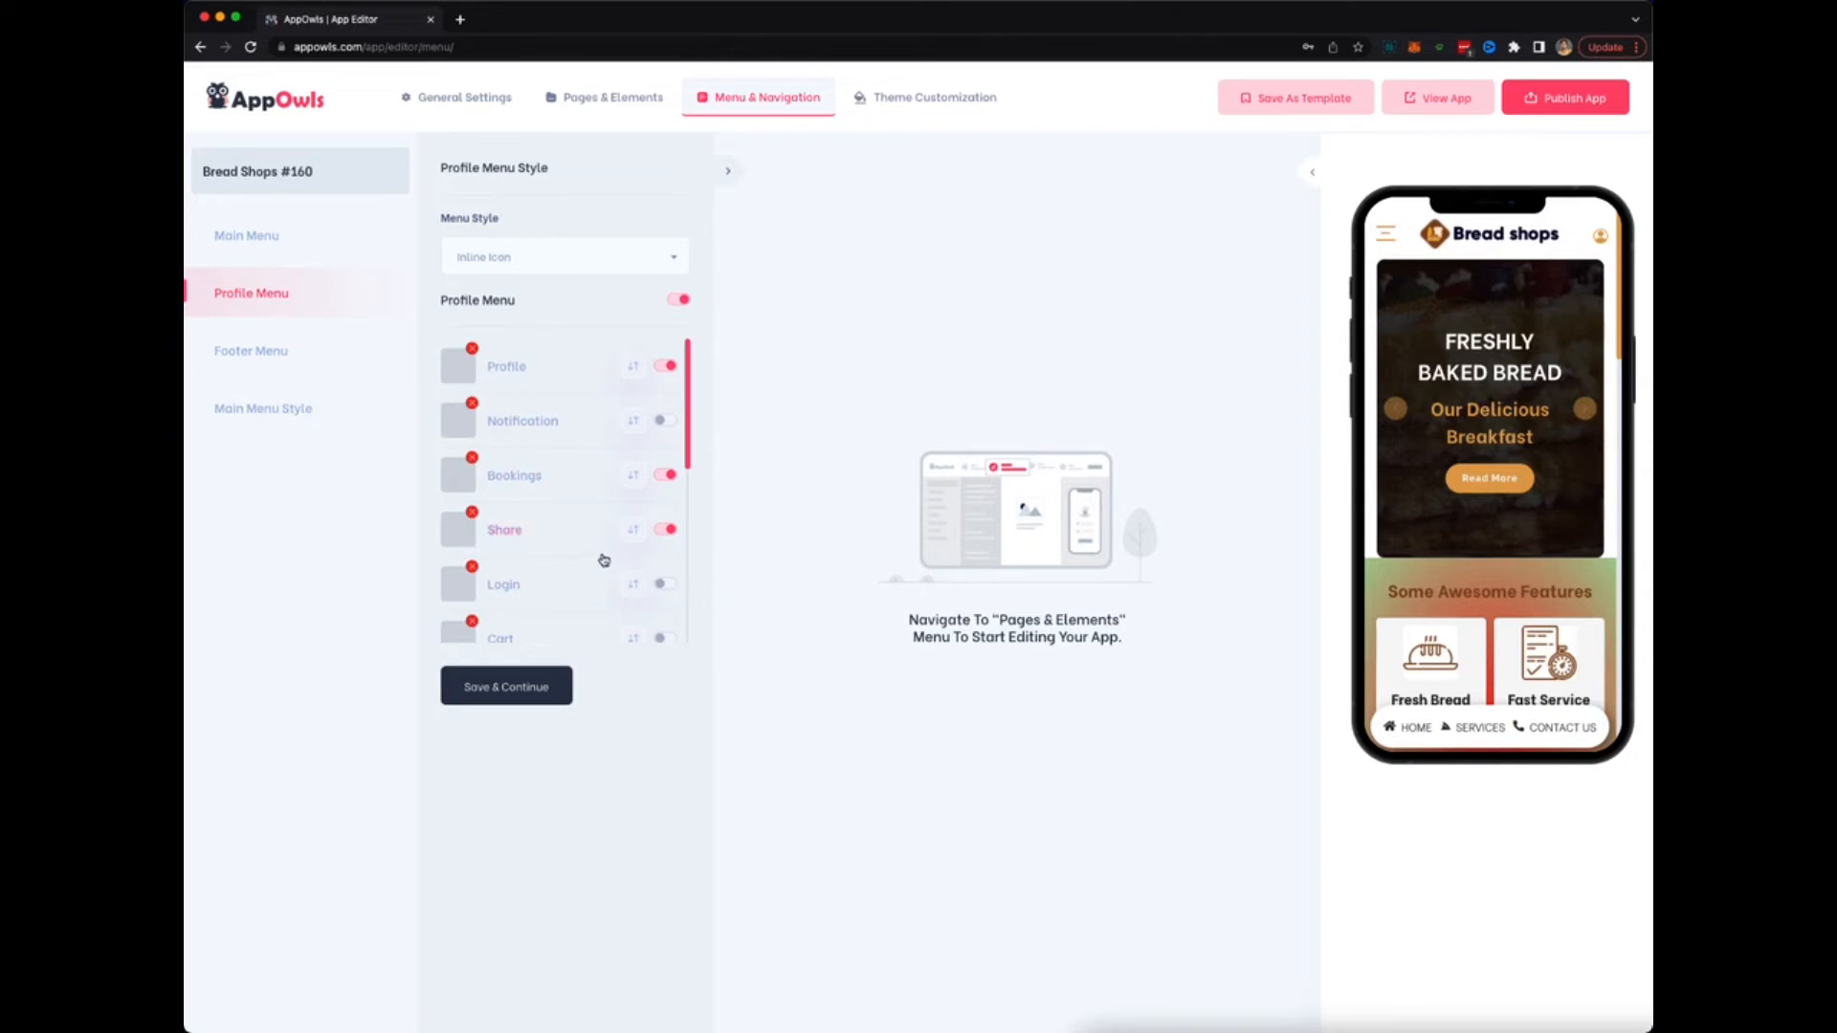
left_click(256, 356)
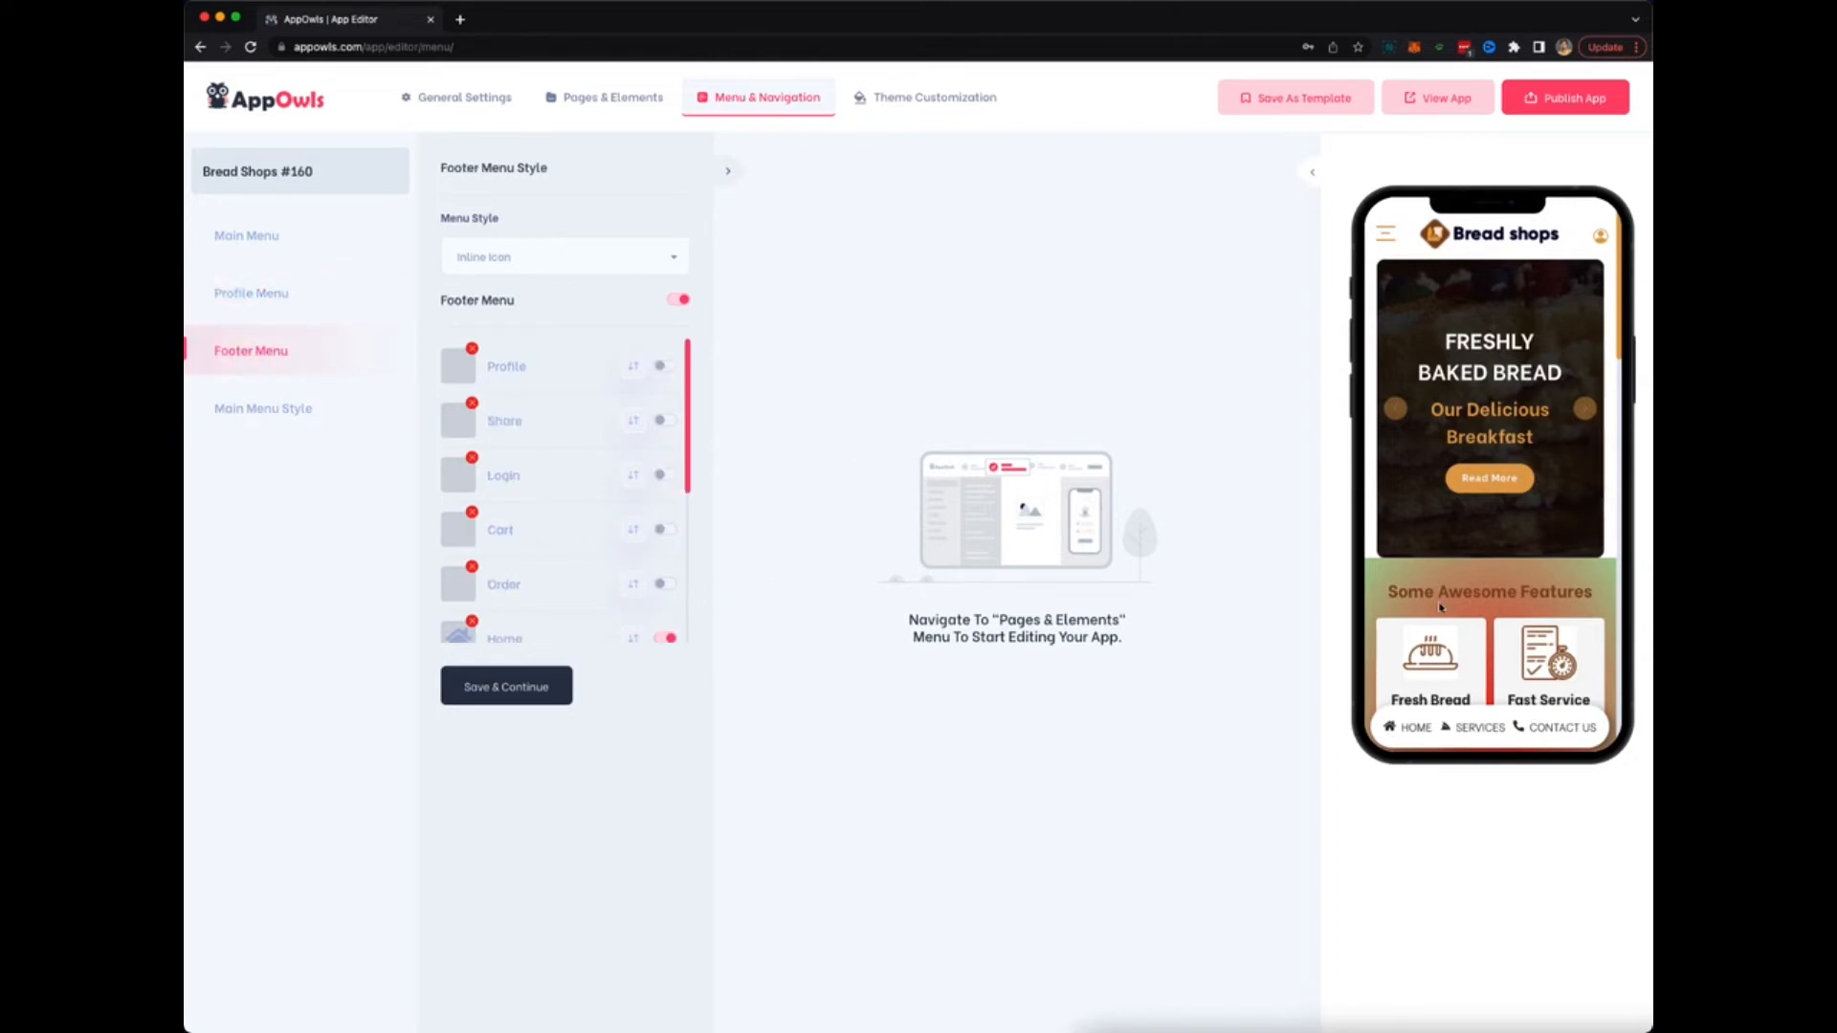
scroll(1440, 607, "down", 10)
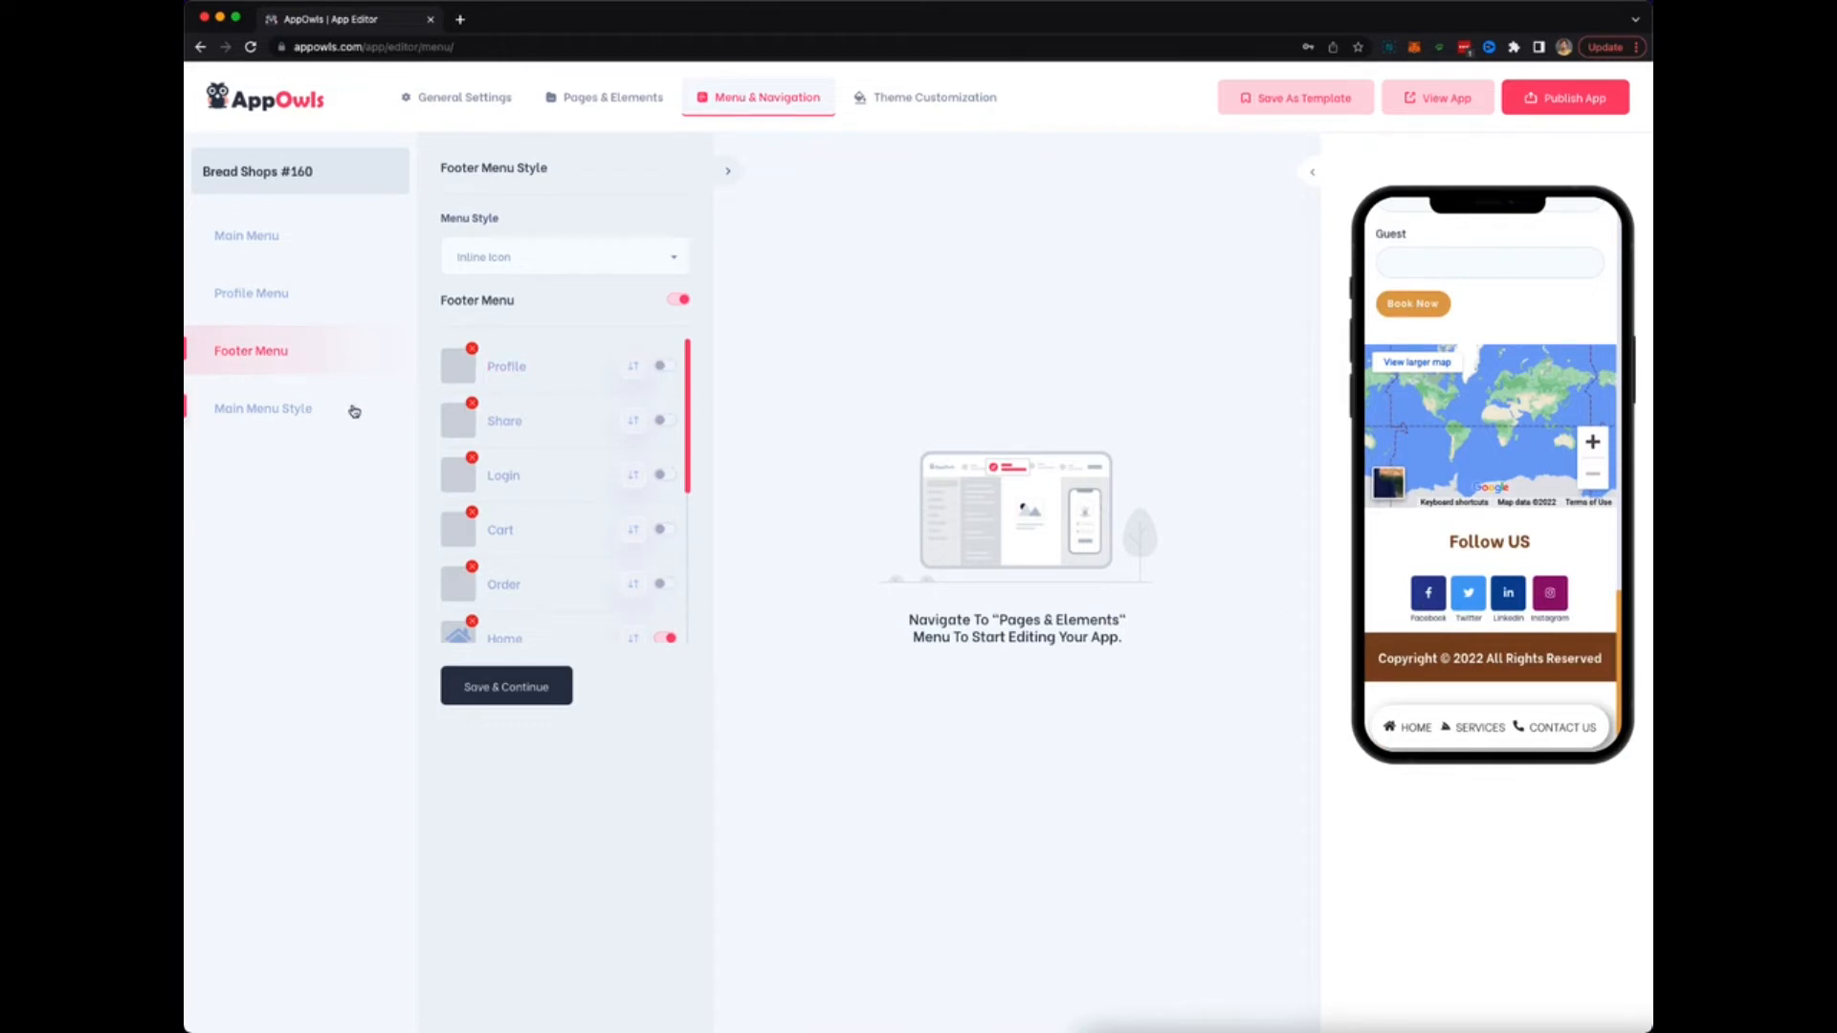
Set the Main Menu Style's menu type to Menu Right and check the slide-in side menu.
left_click(304, 419)
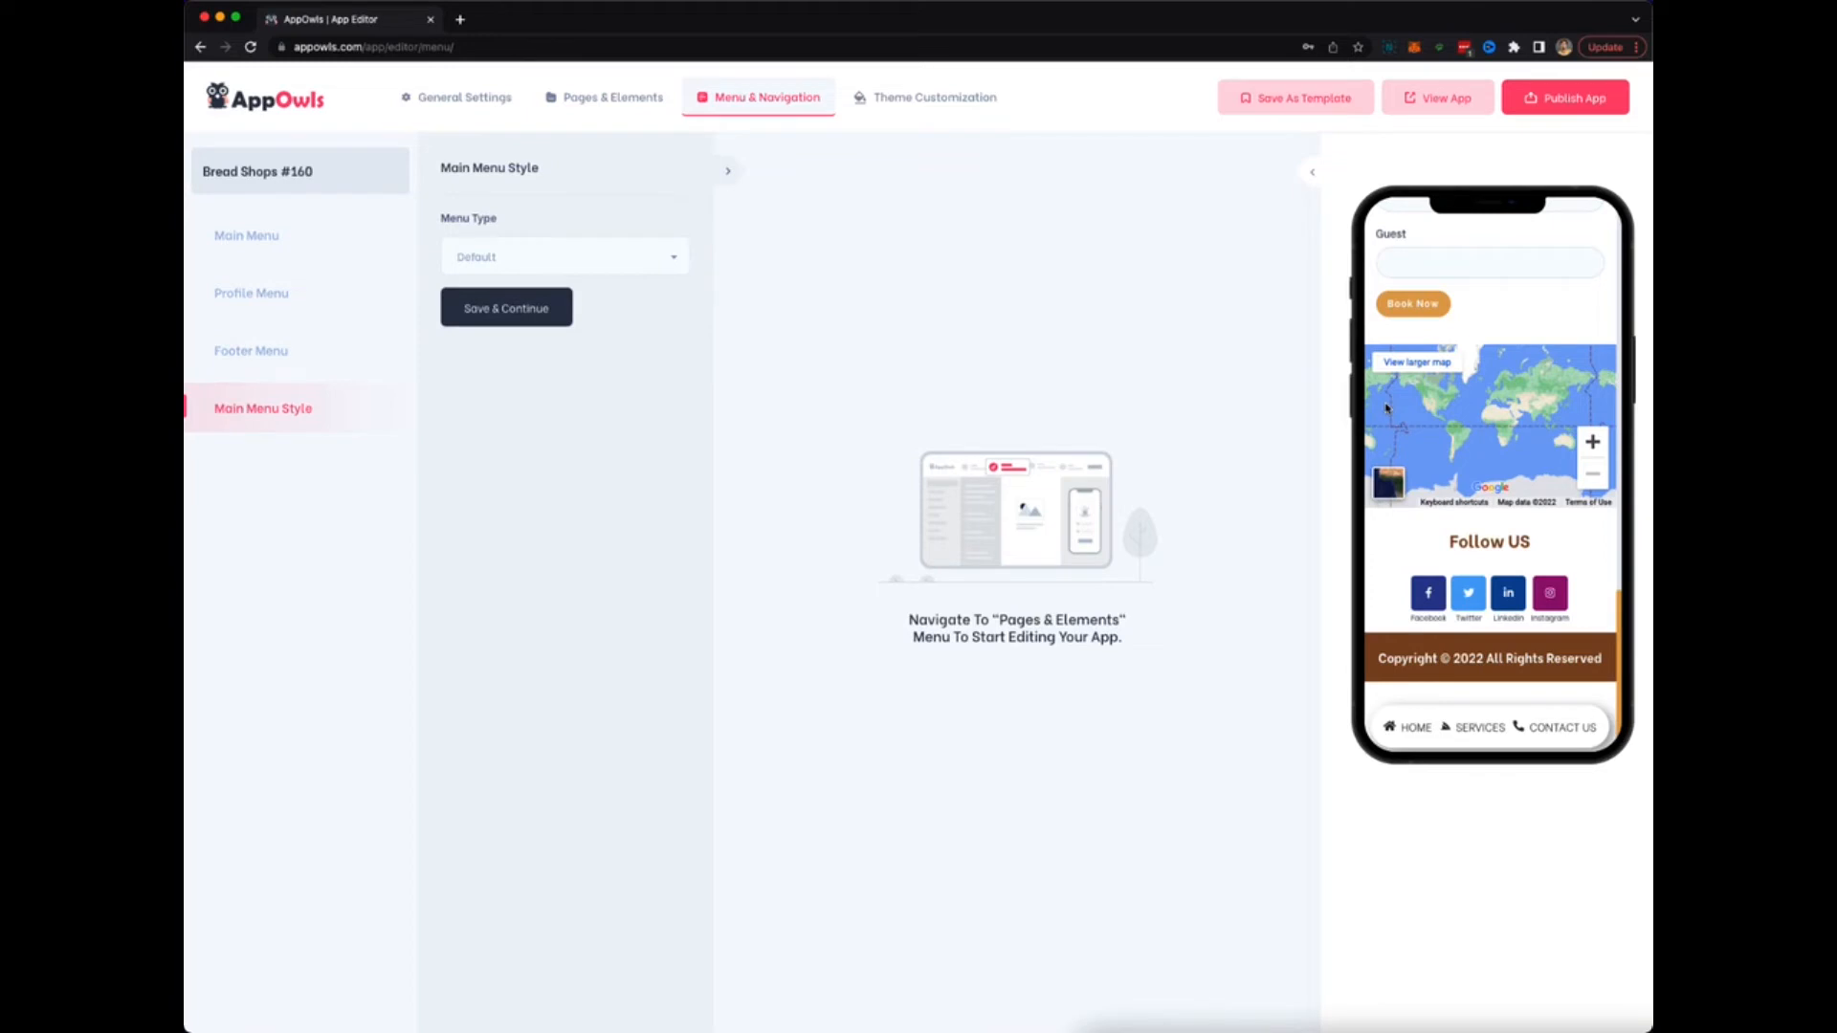
left_click(572, 260)
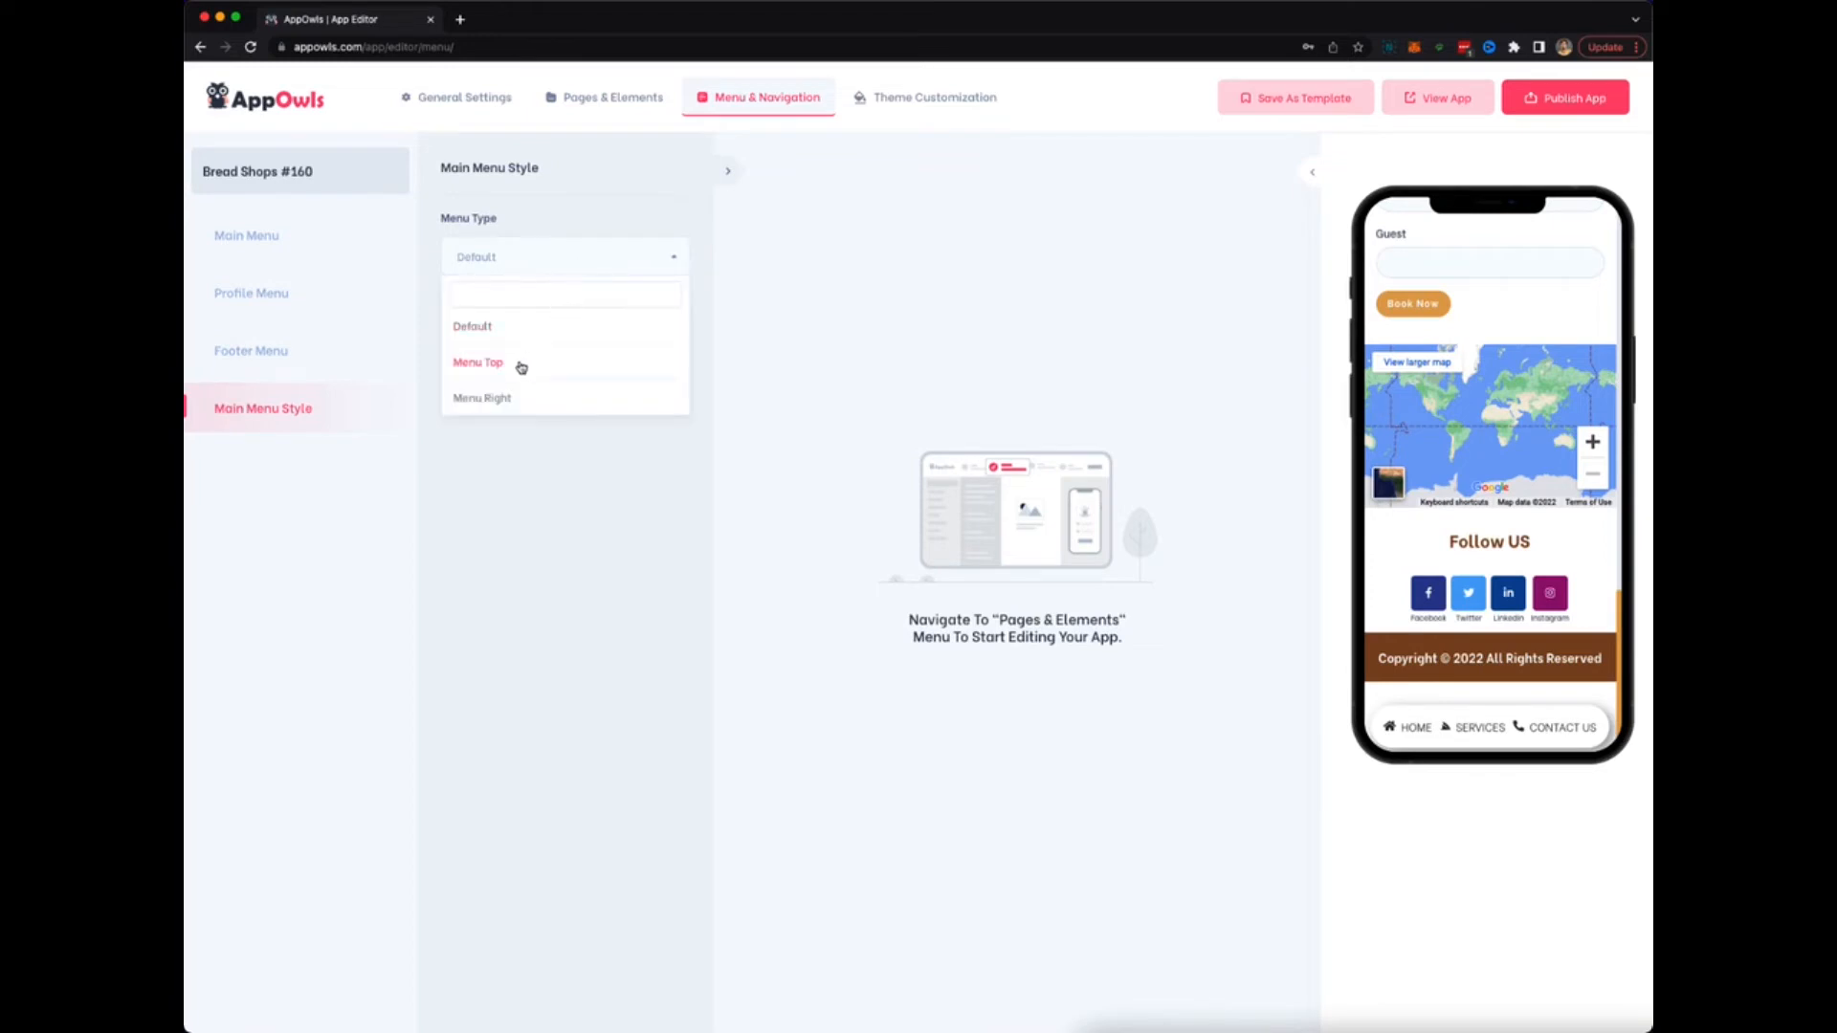
left_click(525, 364)
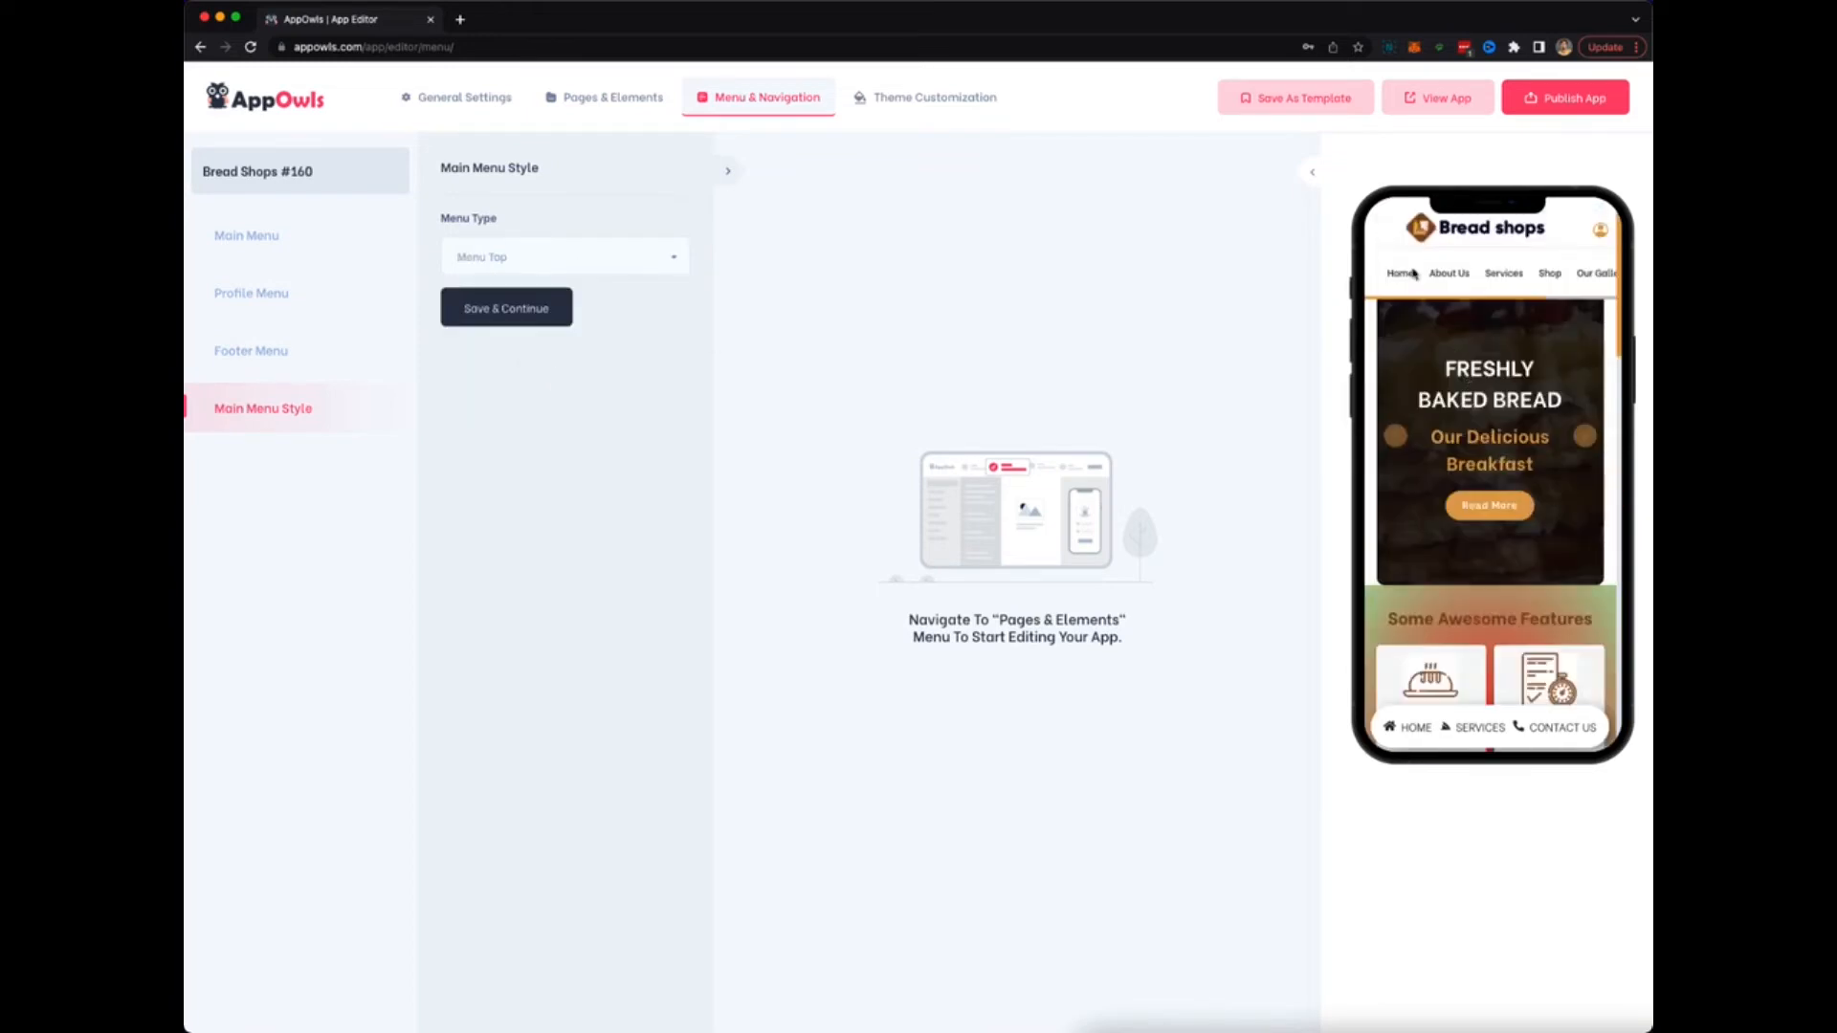
left_click(538, 271)
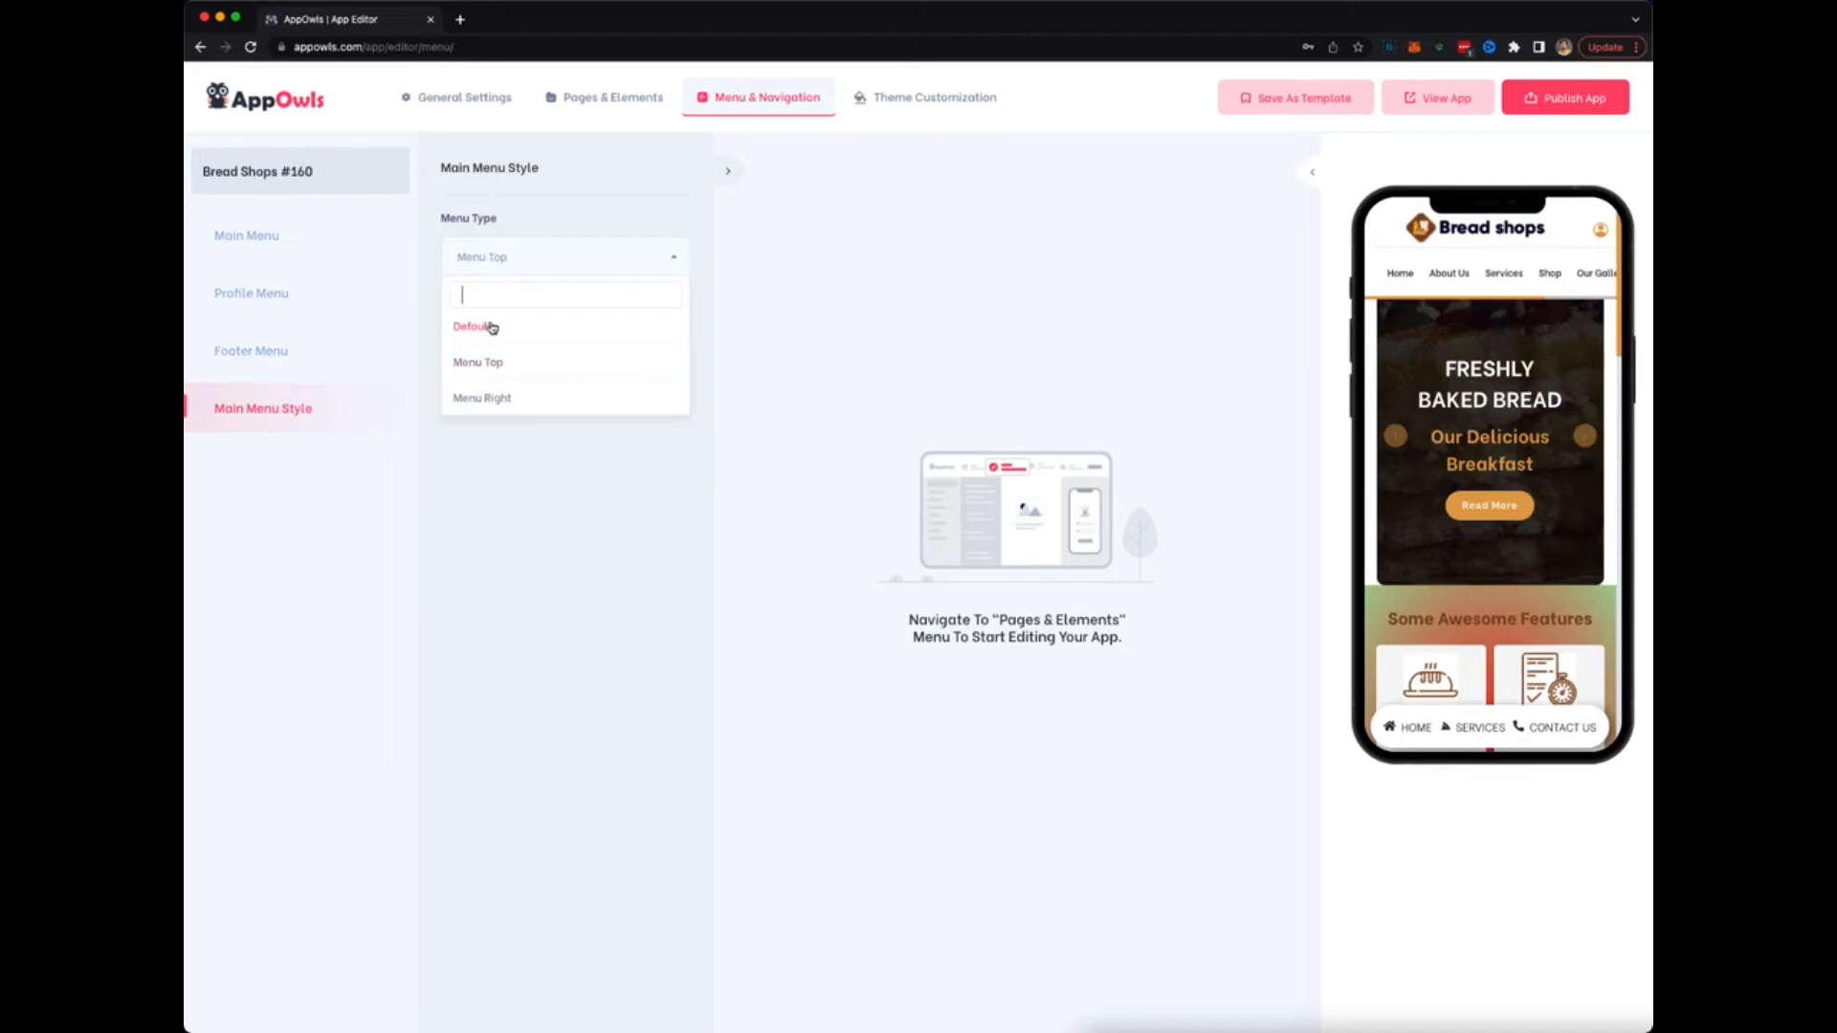
left_click(489, 398)
left_click(1569, 247)
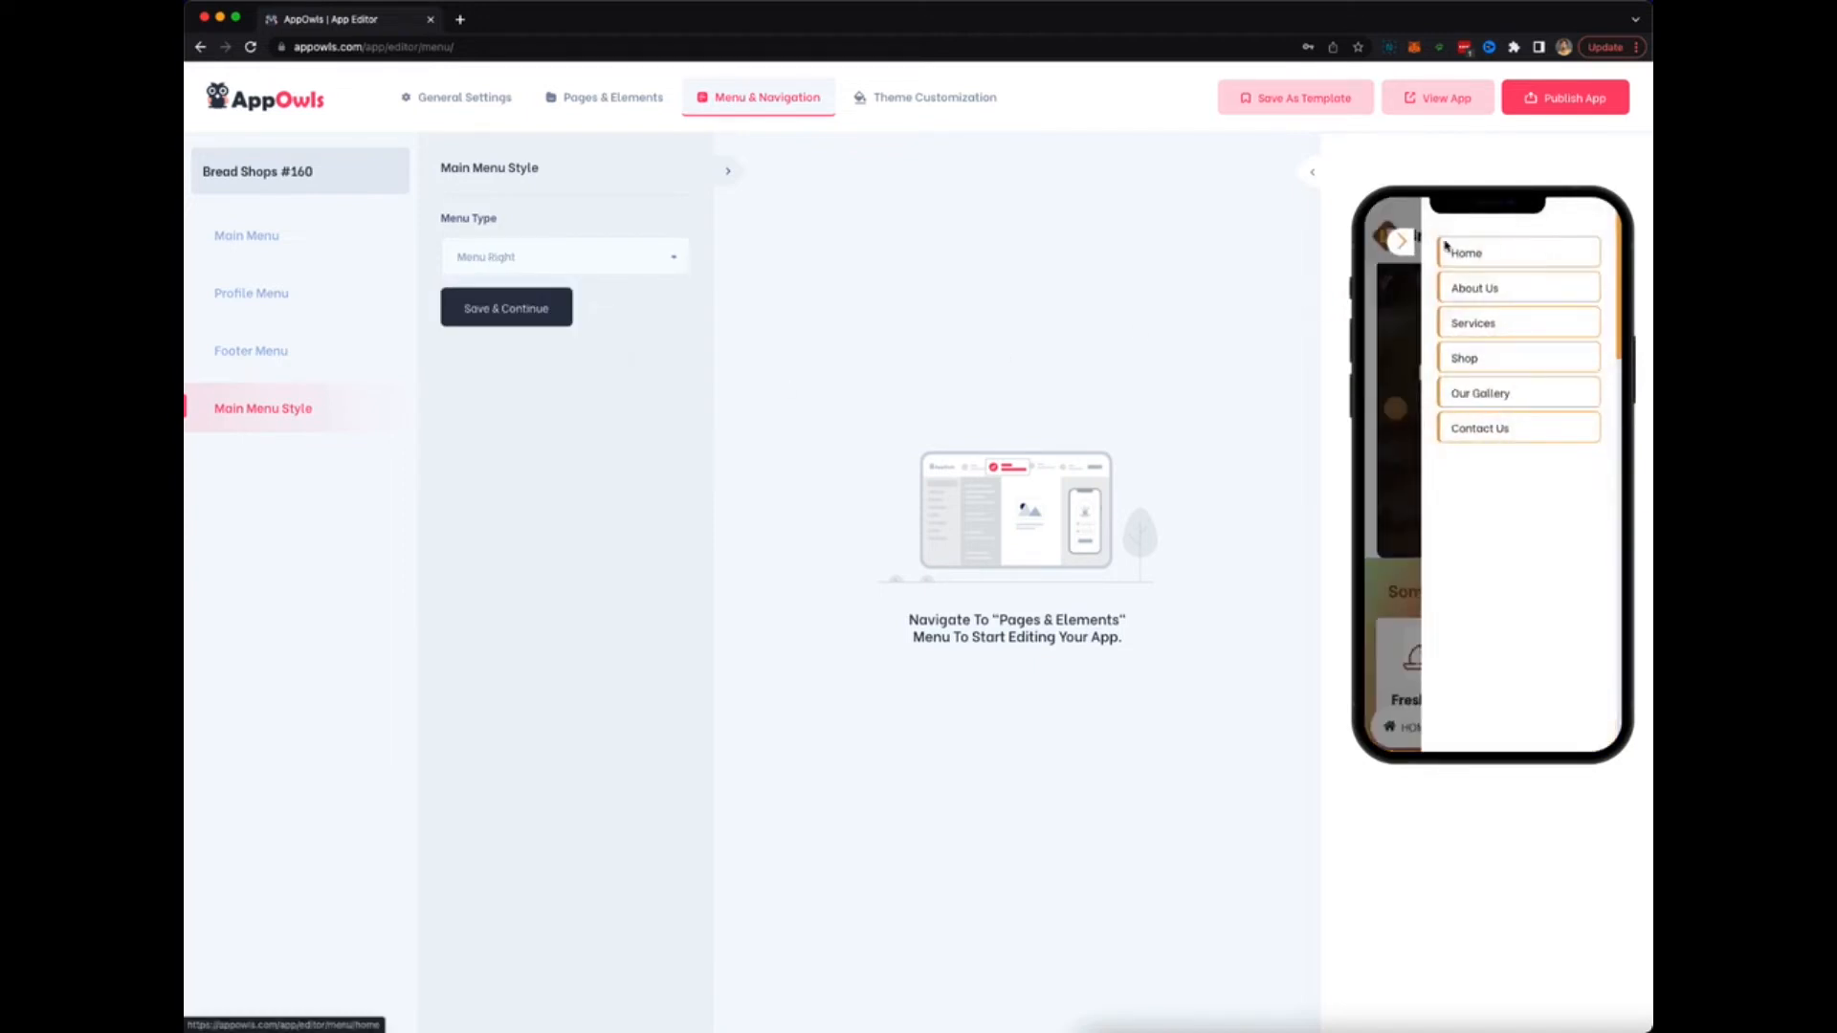
left_click(1402, 251)
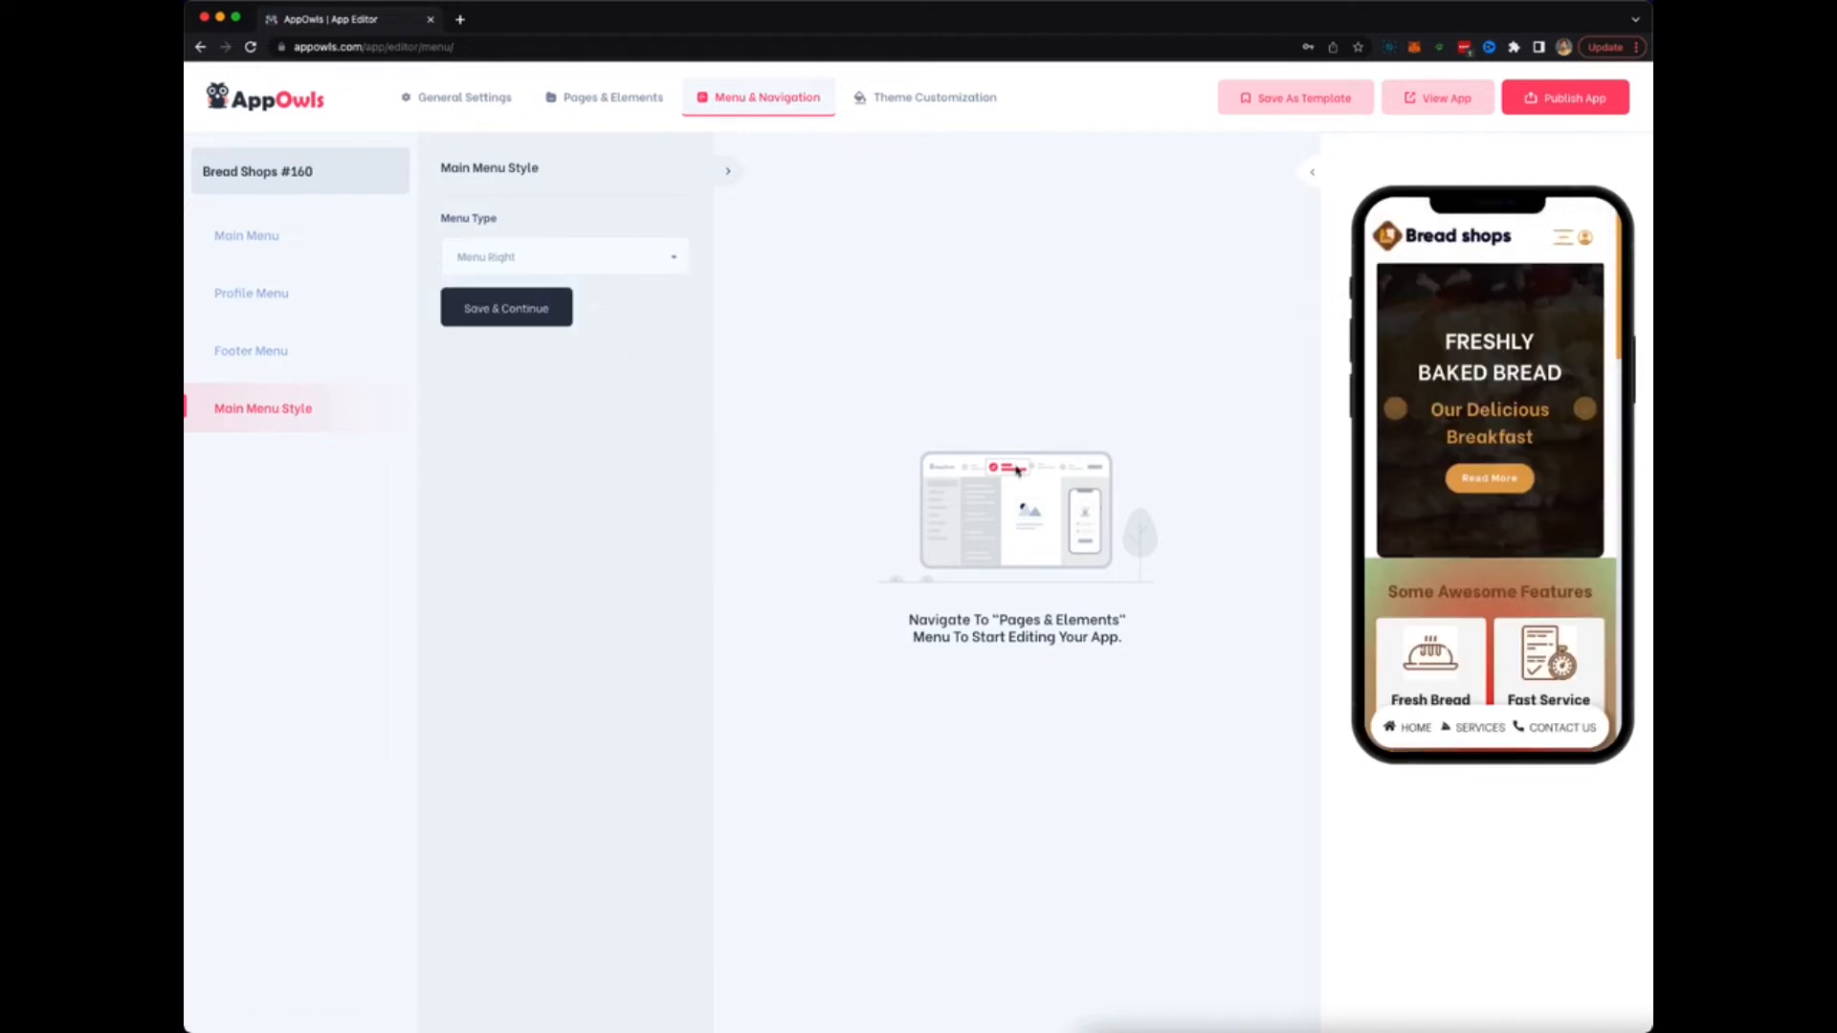
left_click(927, 98)
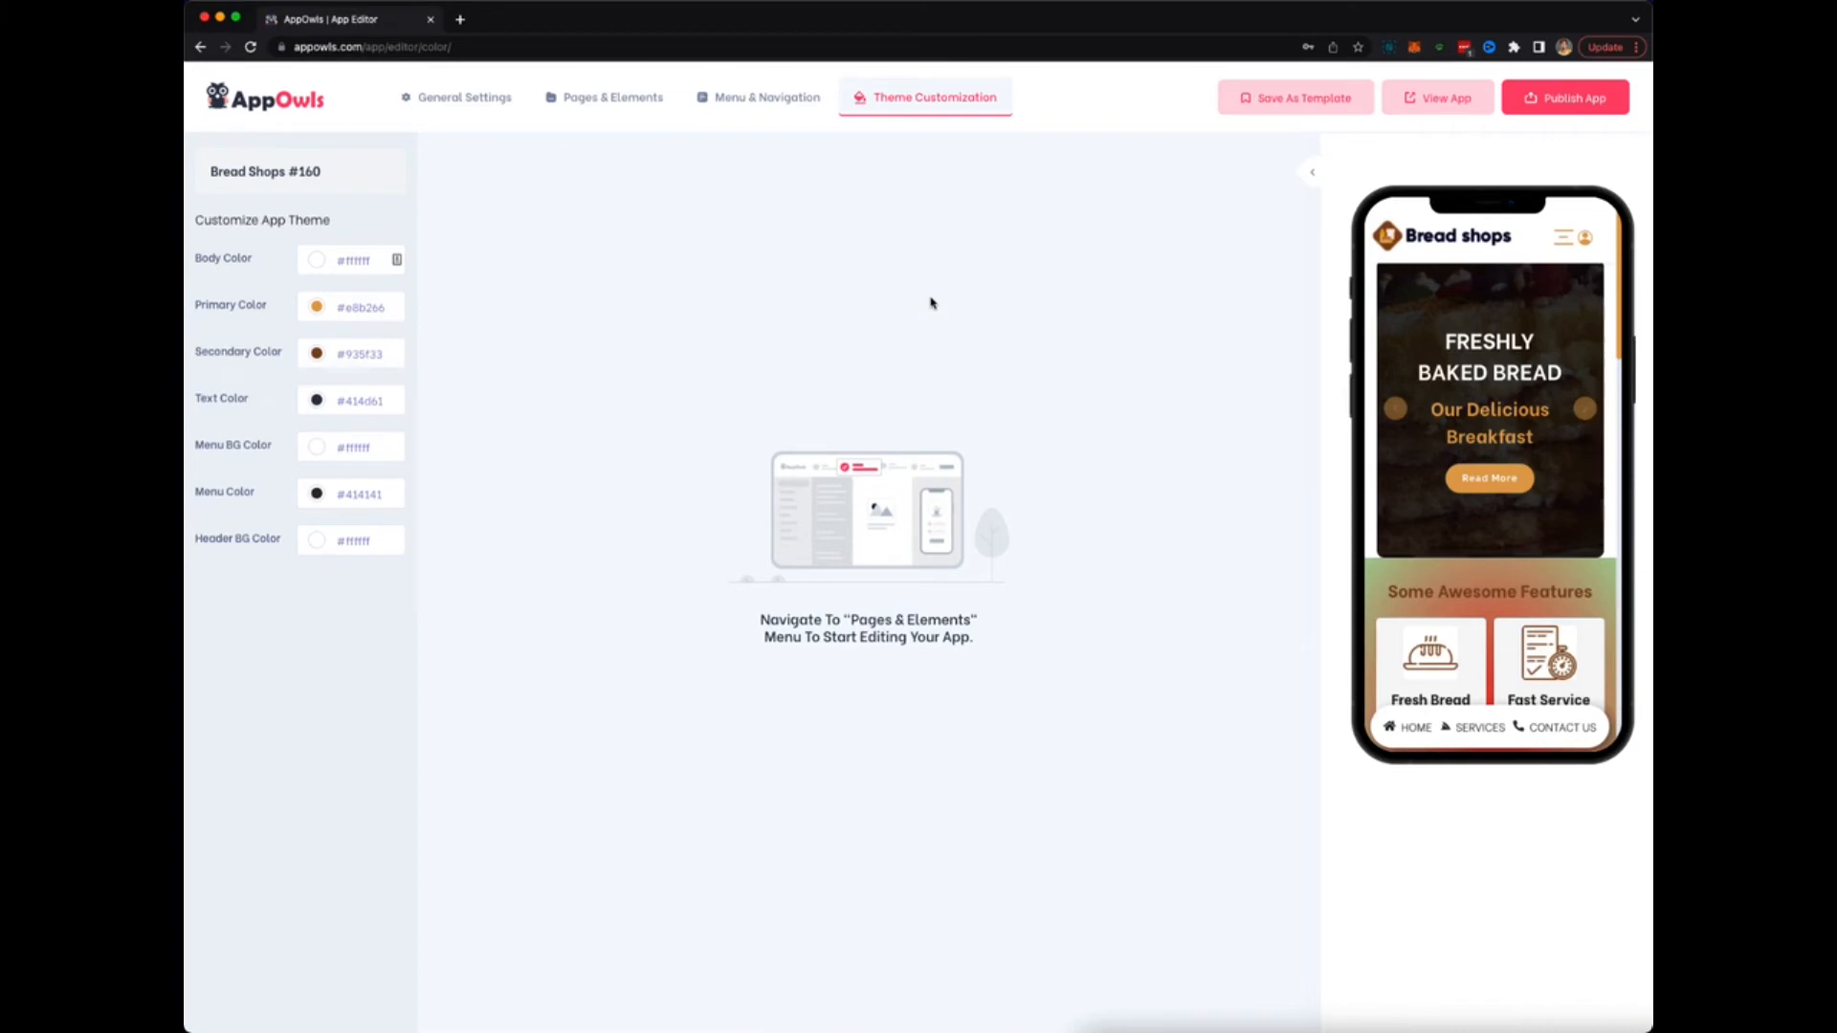
Set the theme's primary colour to red #f44336 and secondary colour to #c90076.
left_click(361, 307)
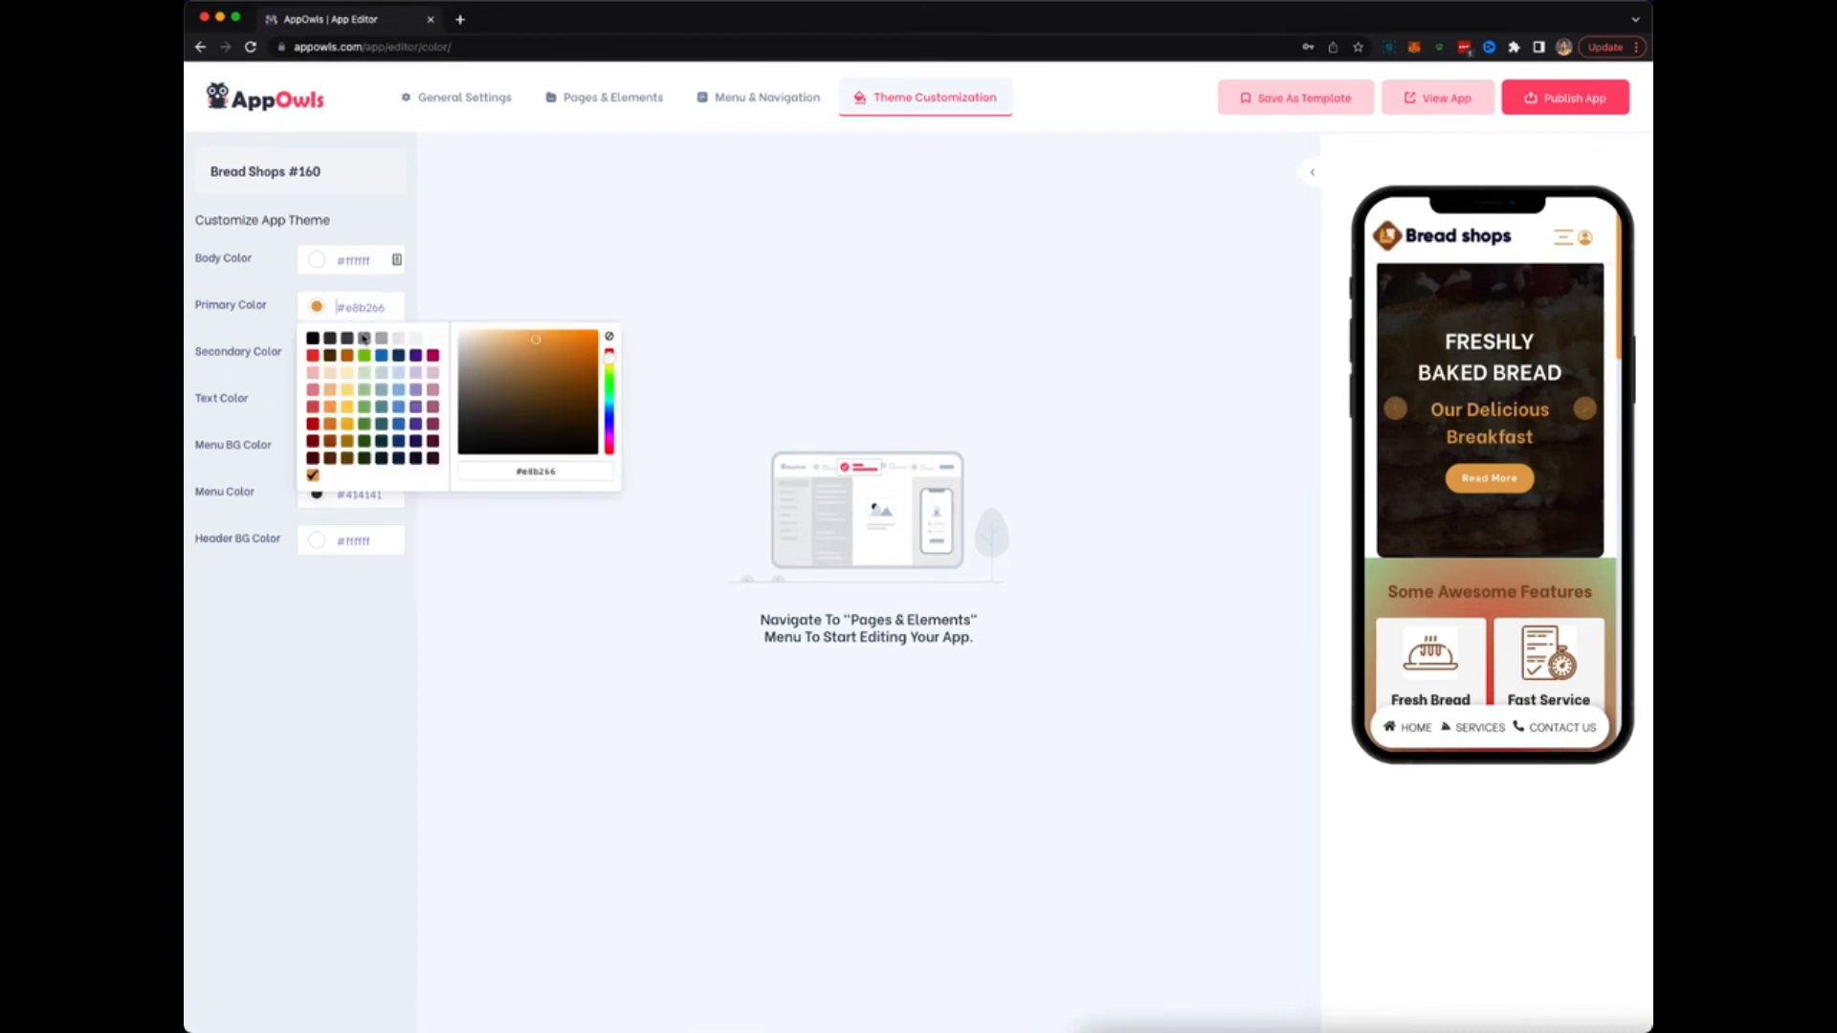
left_click(381, 356)
left_click(313, 356)
left_click(550, 251)
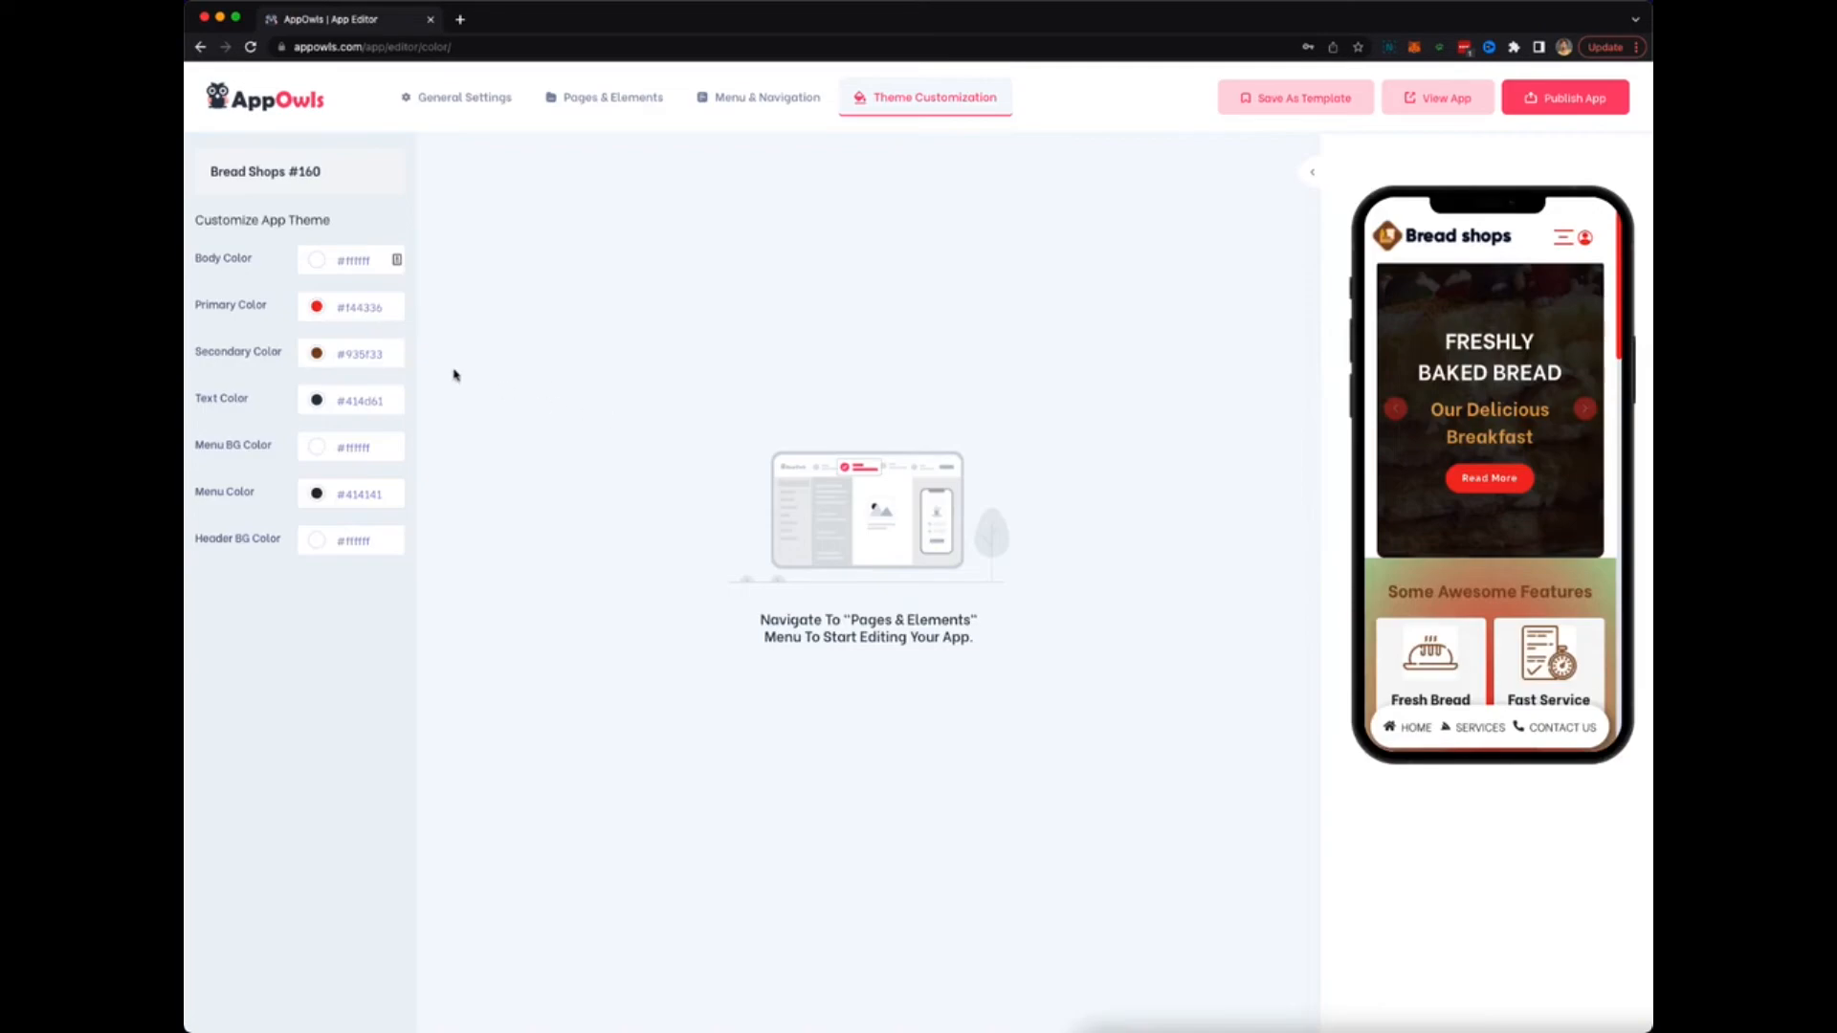
left_click(378, 357)
left_click(416, 403)
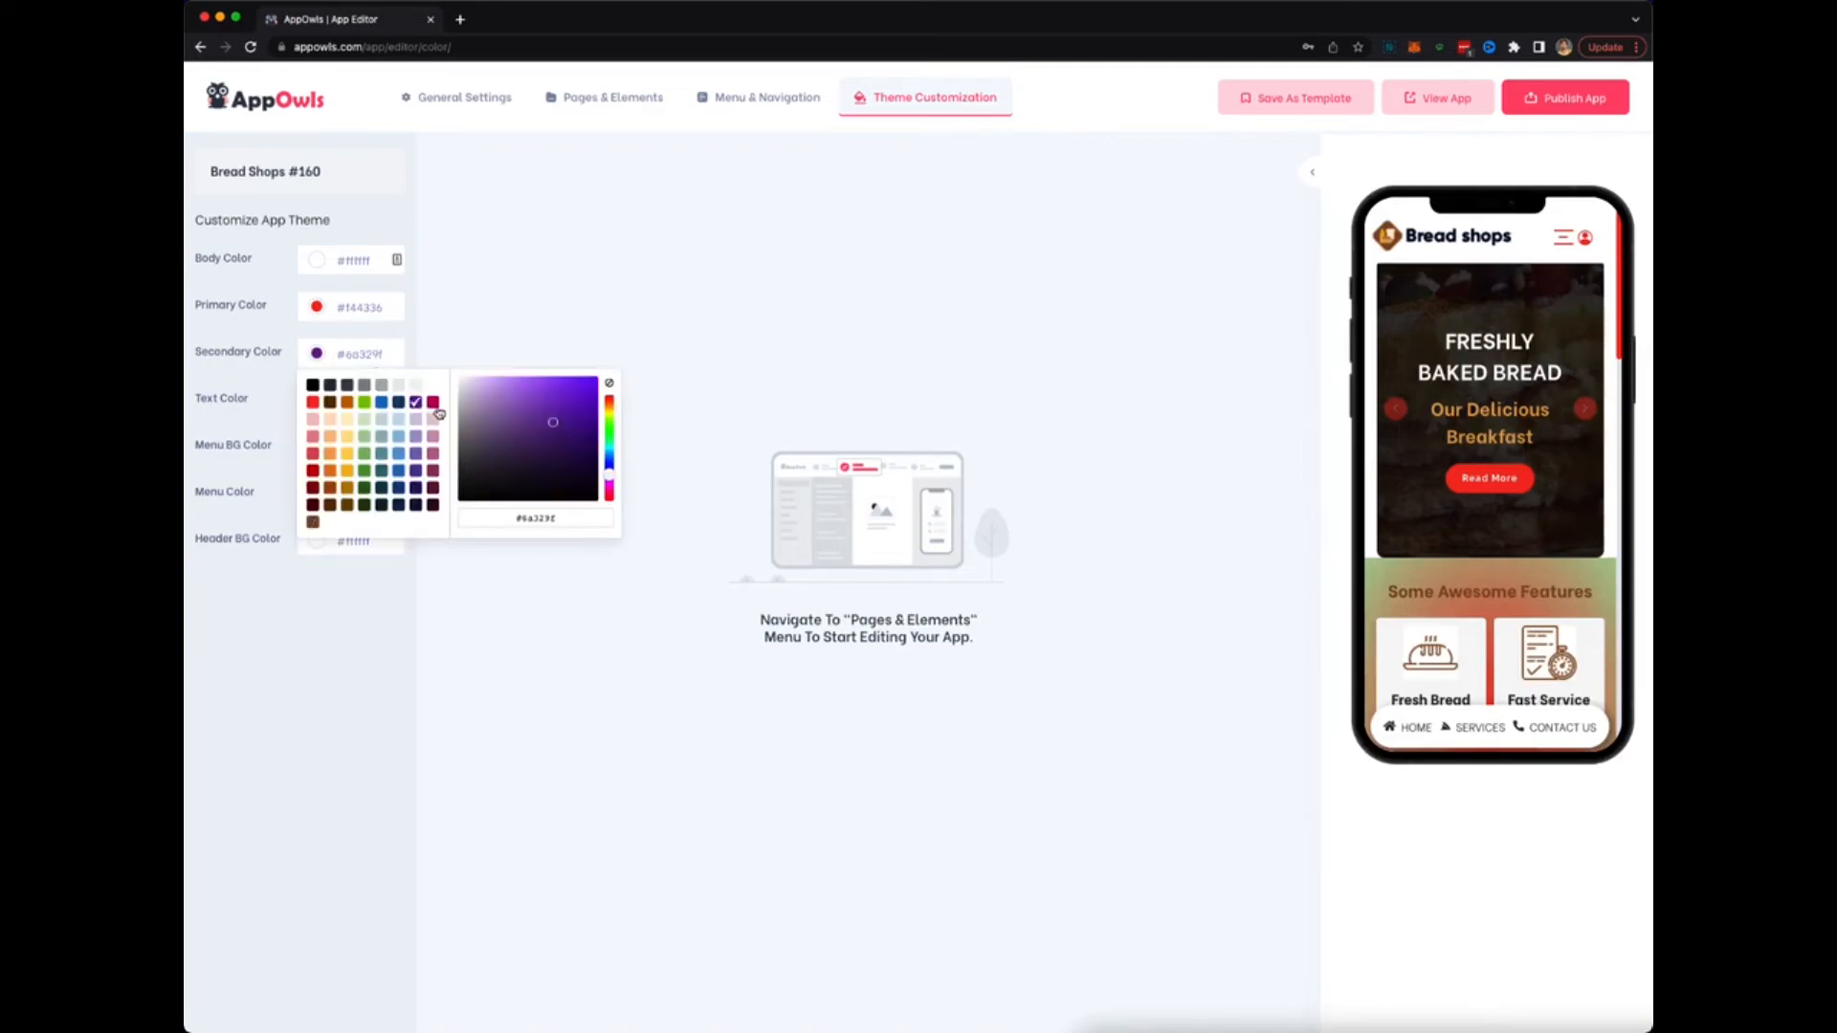
left_click(469, 601)
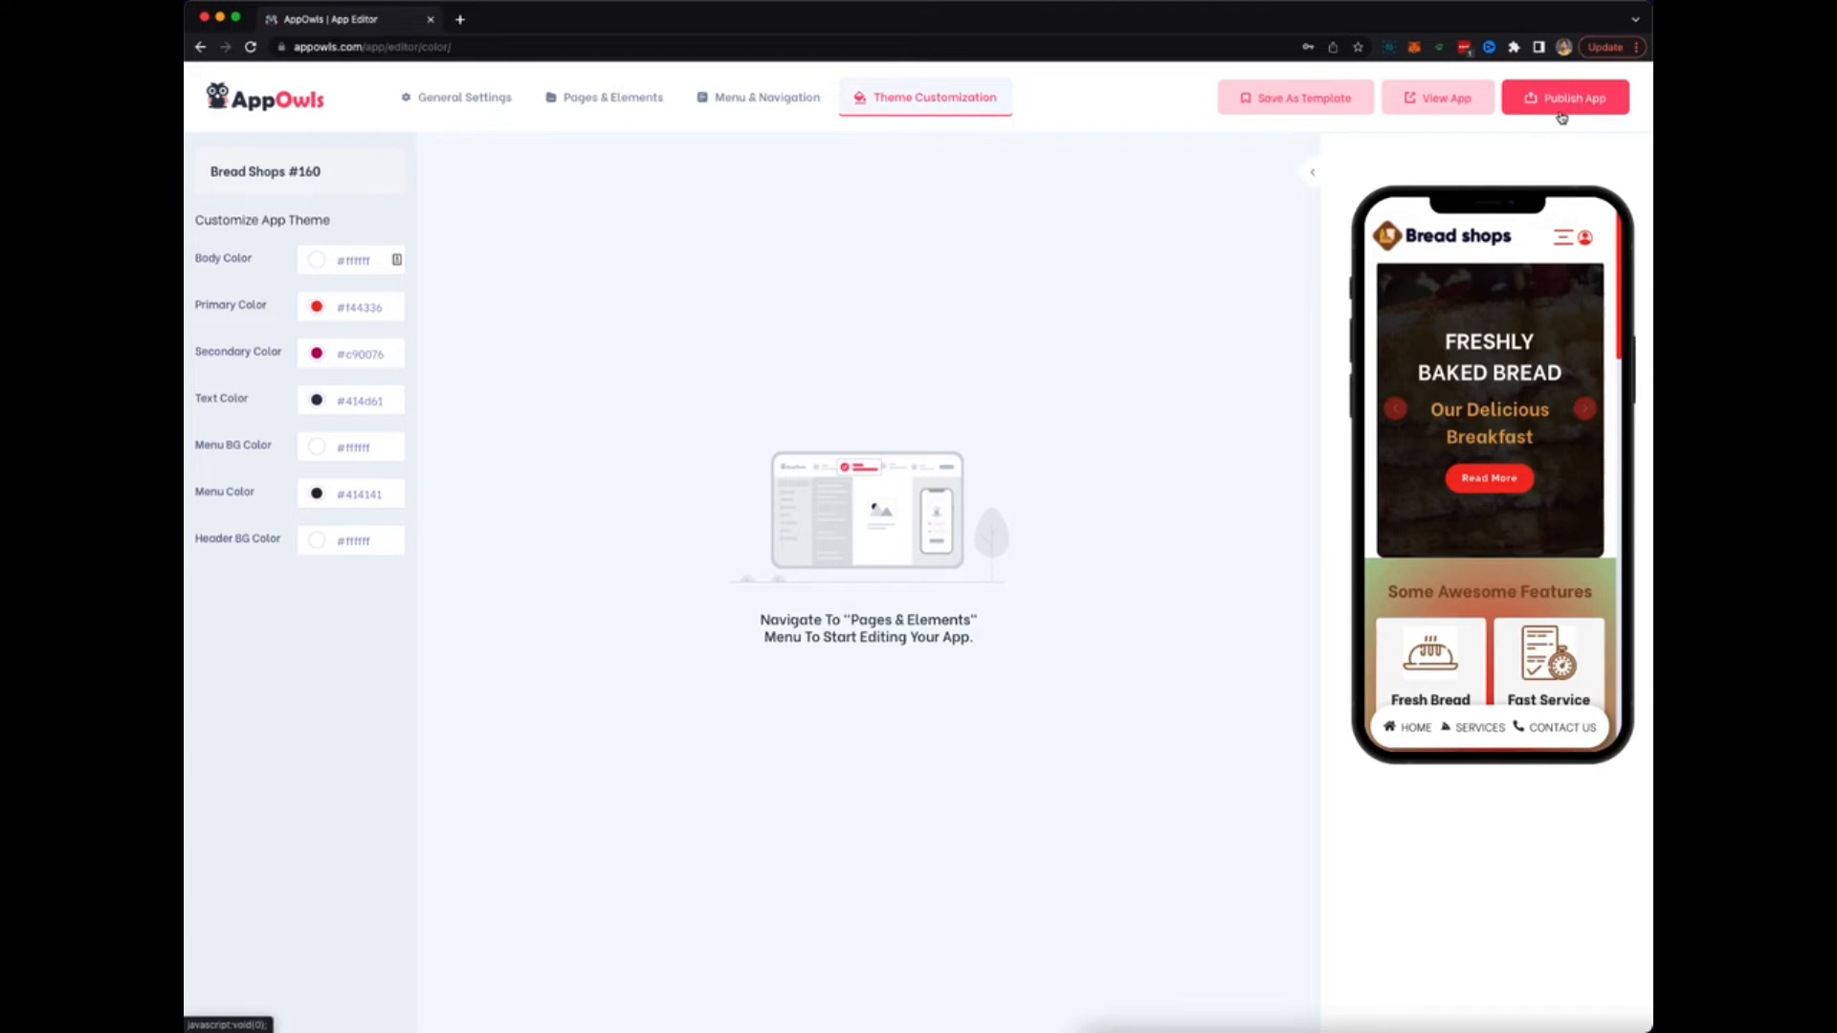
Return to the Dashboard and select the Anytime app's address in the Your App URL field.
left_click(302, 103)
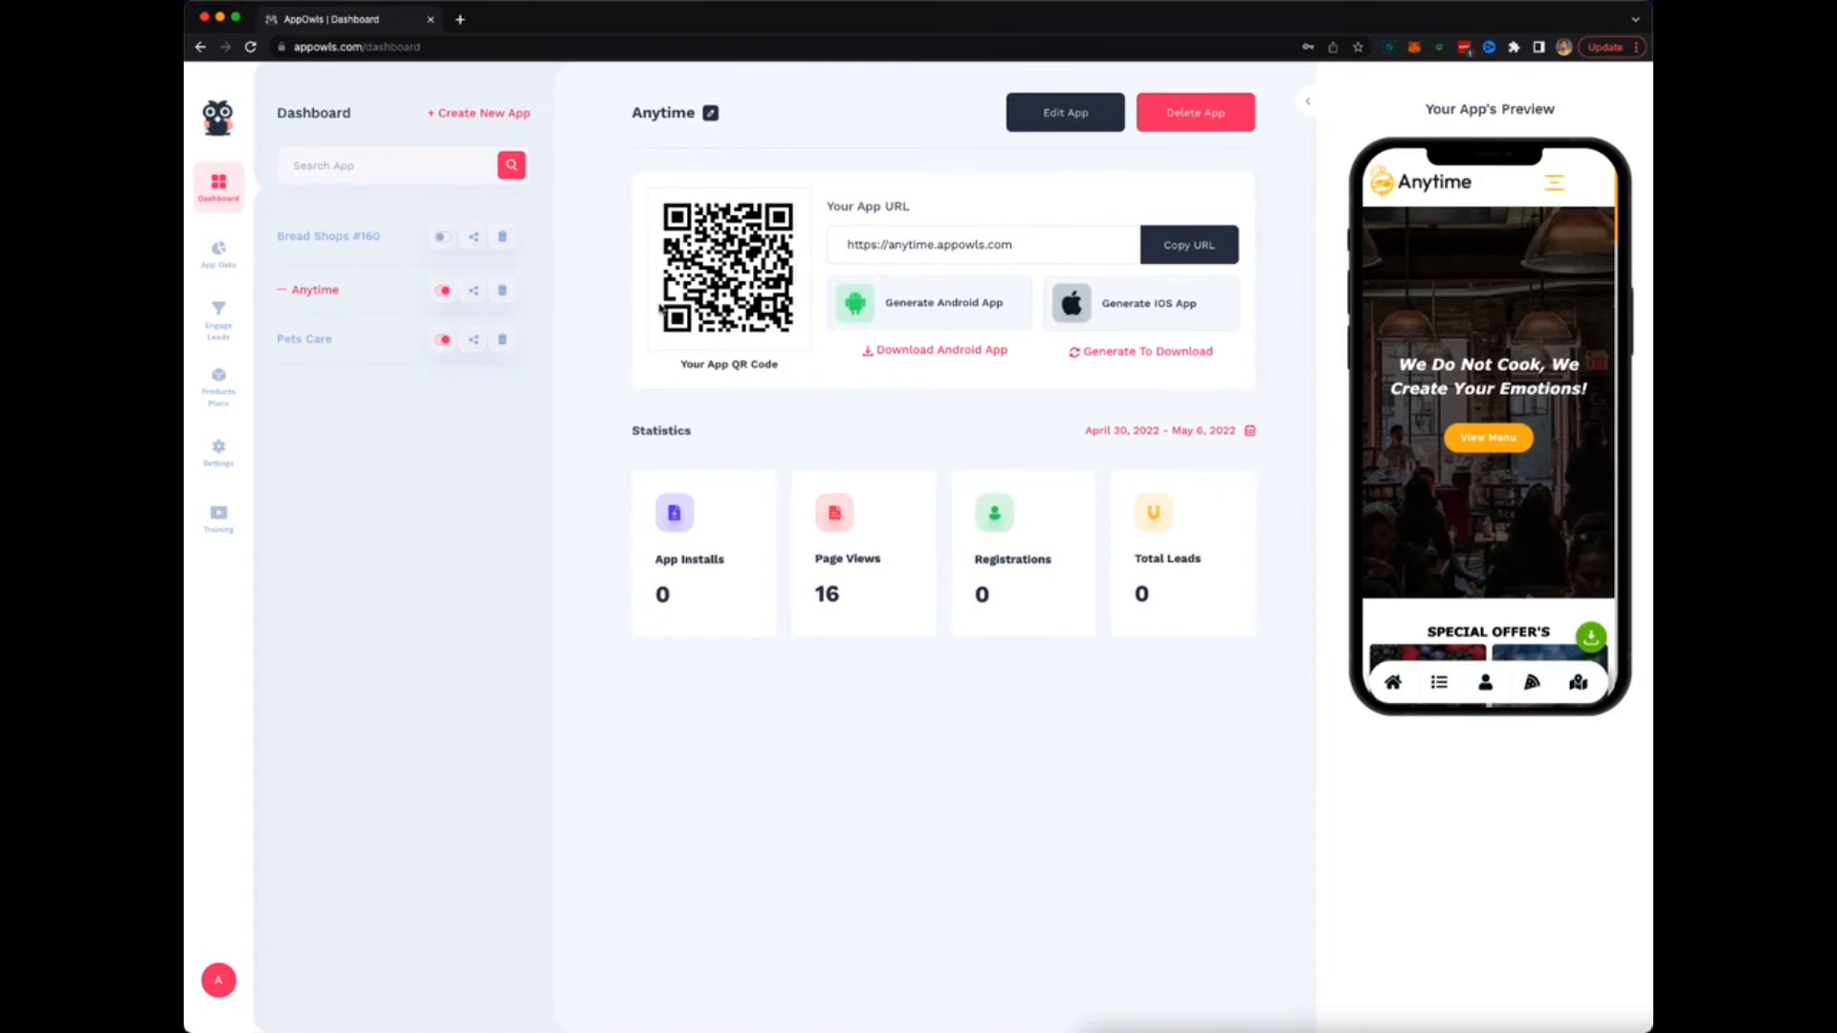
left_click_drag(1020, 244, 838, 249)
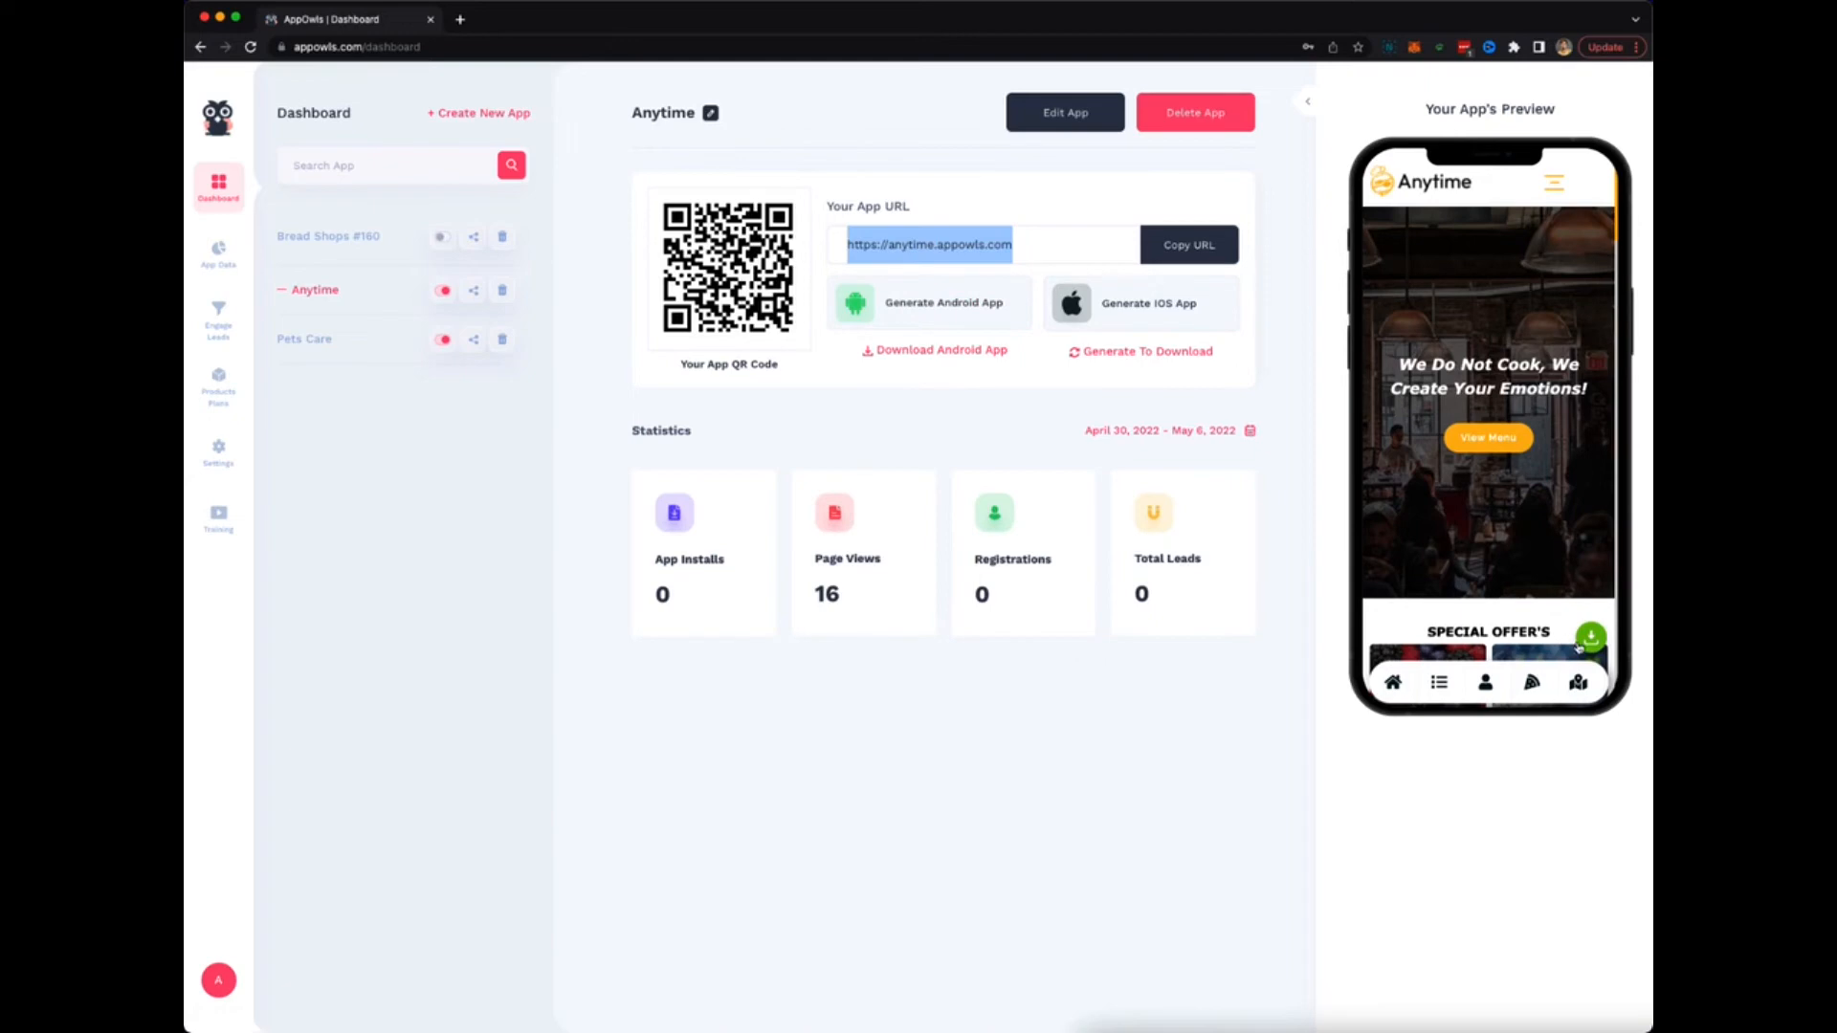
scroll(1604, 638, "up", 5)
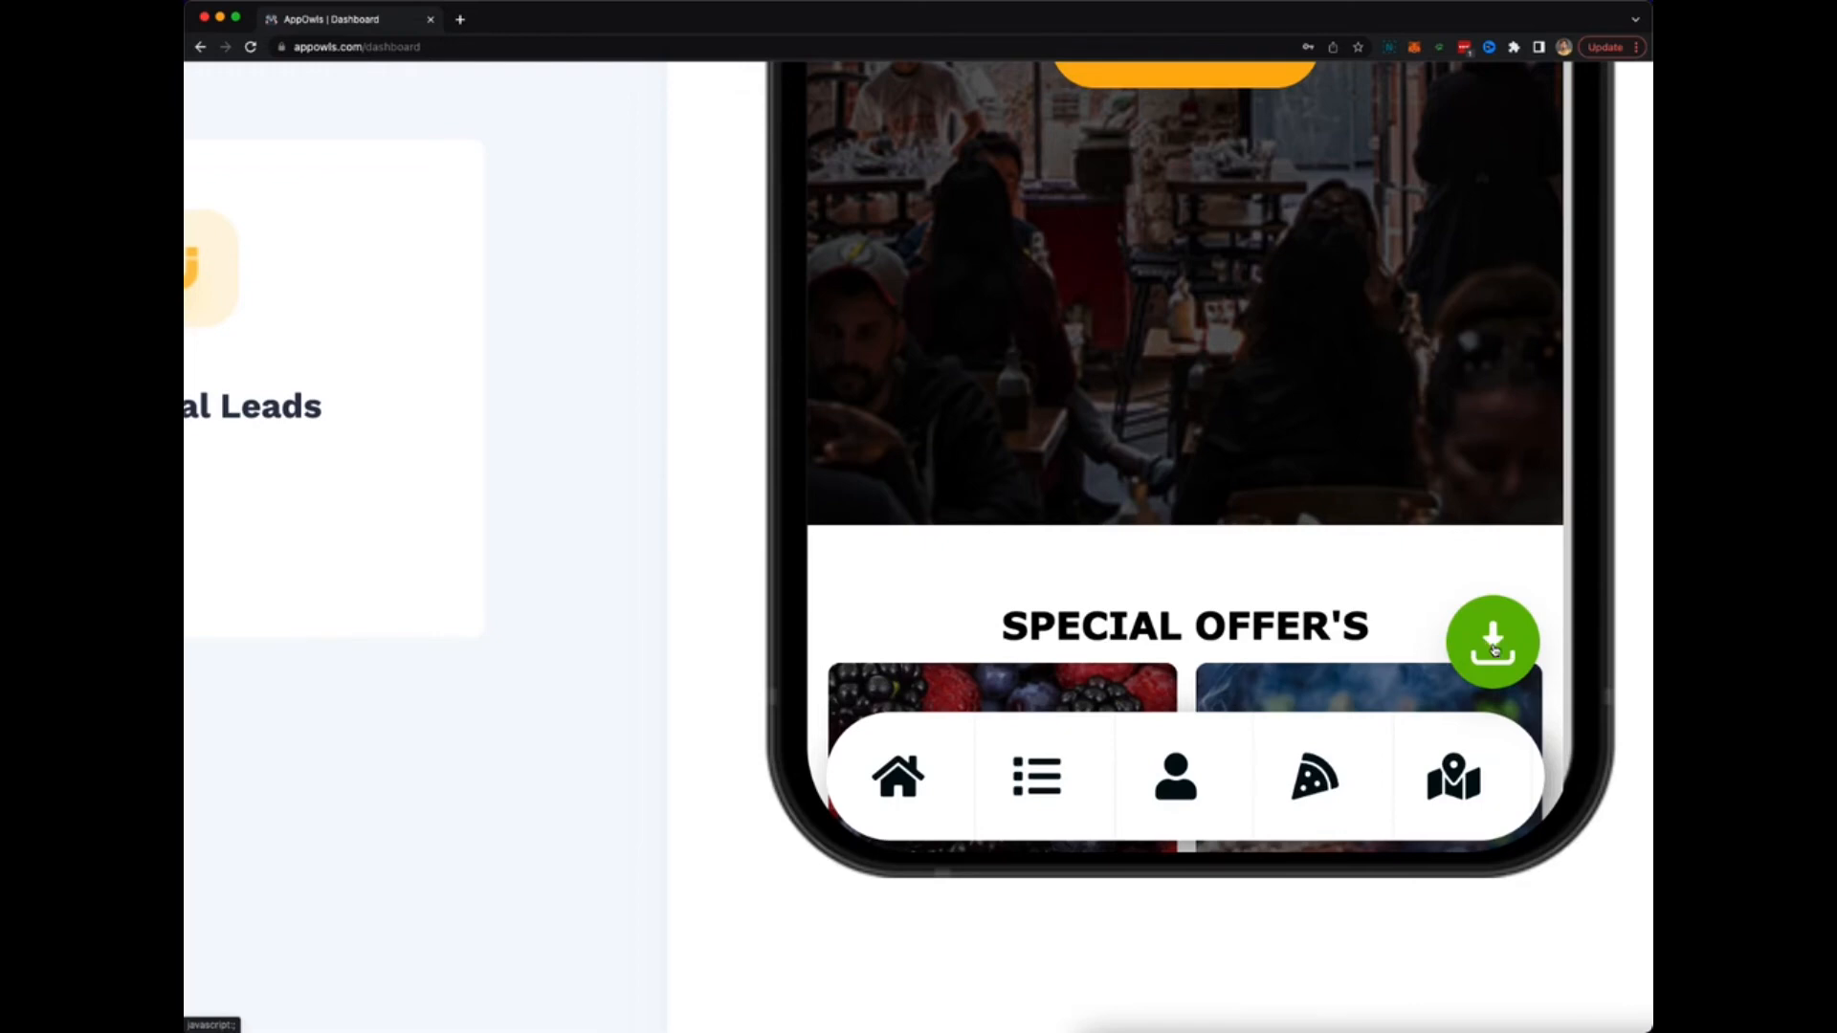
scroll(1509, 650, "down", 5)
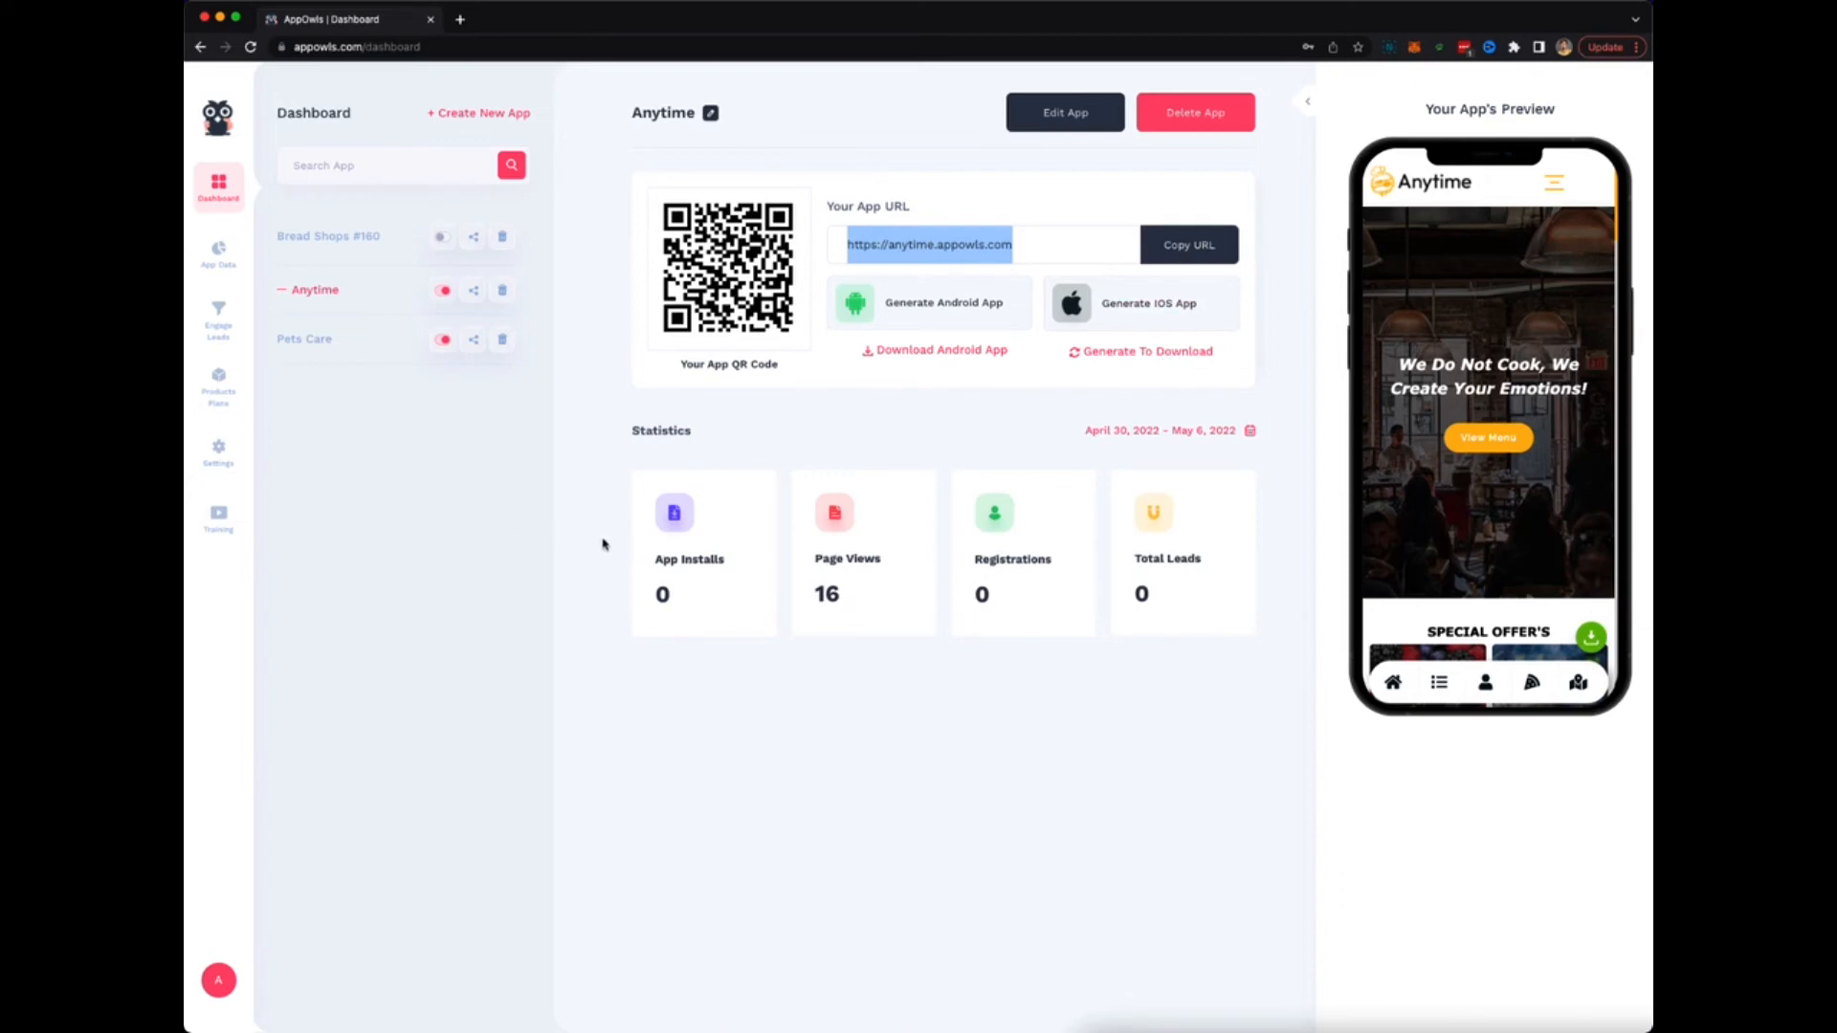
Check the Anytime app's App Visits analytics, then open the Engage Leads Notifications page.
left_click(219, 258)
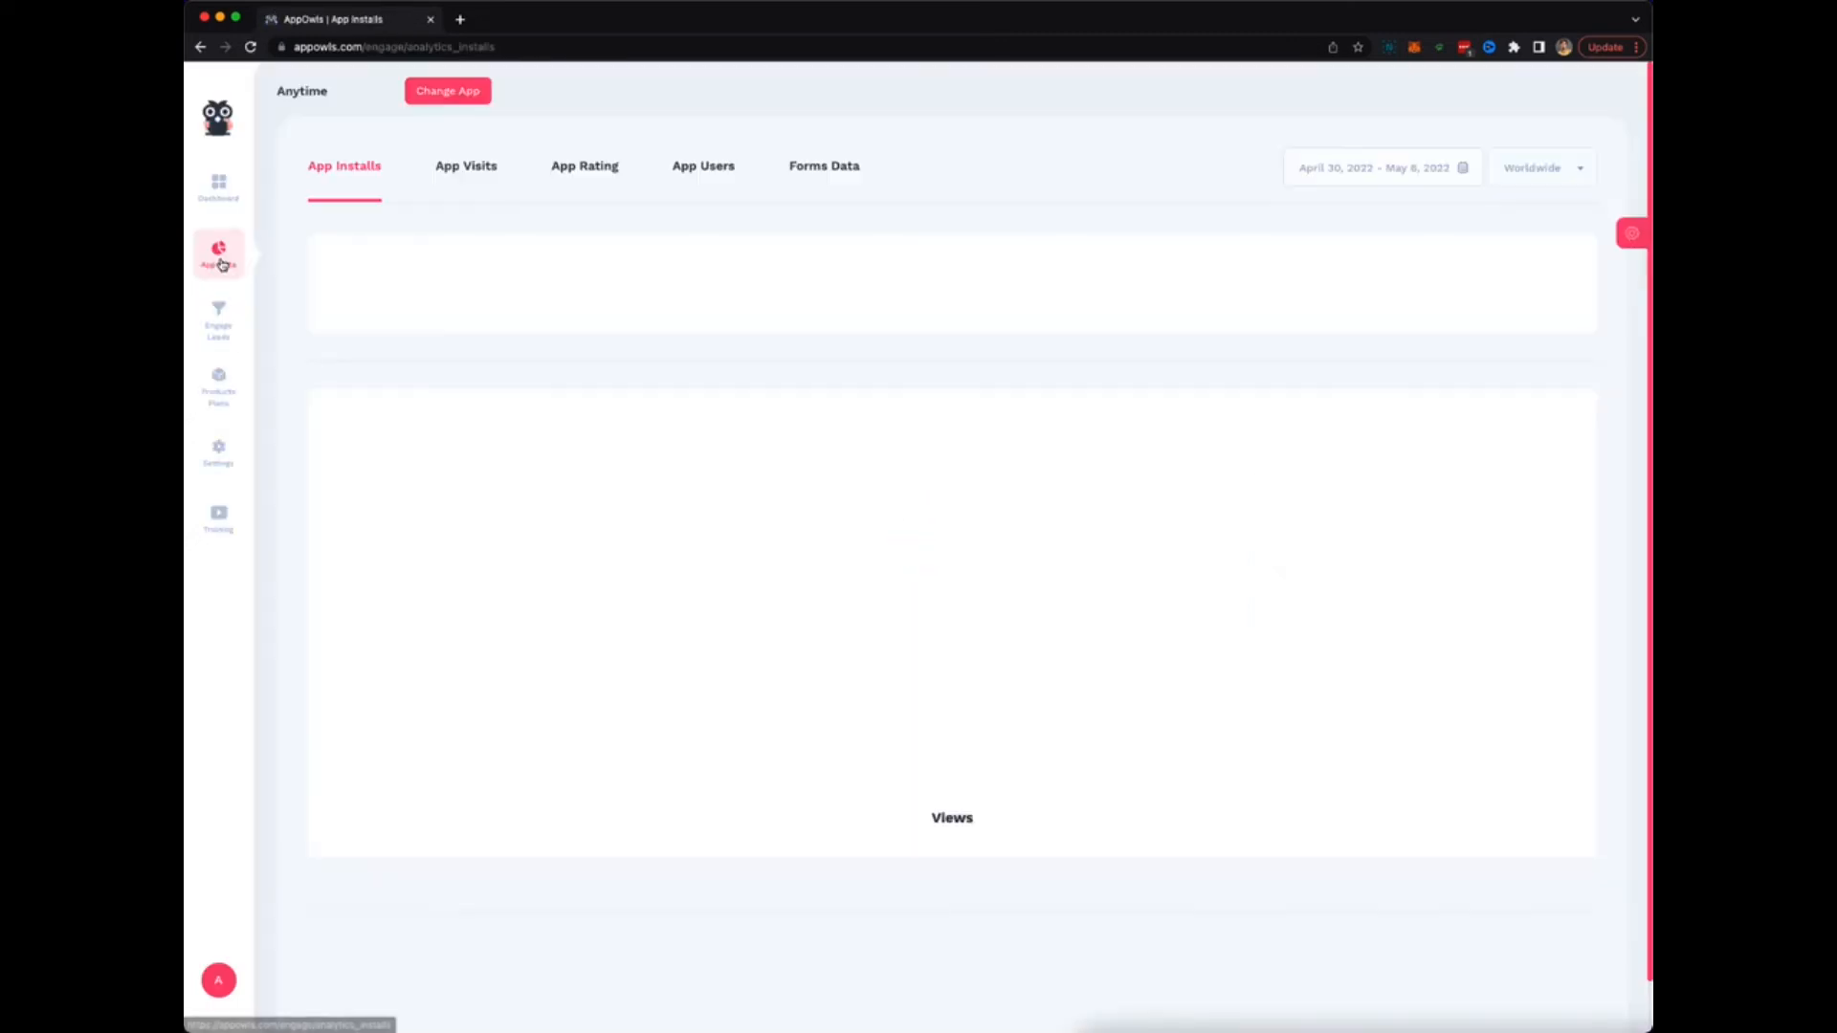
left_click(456, 184)
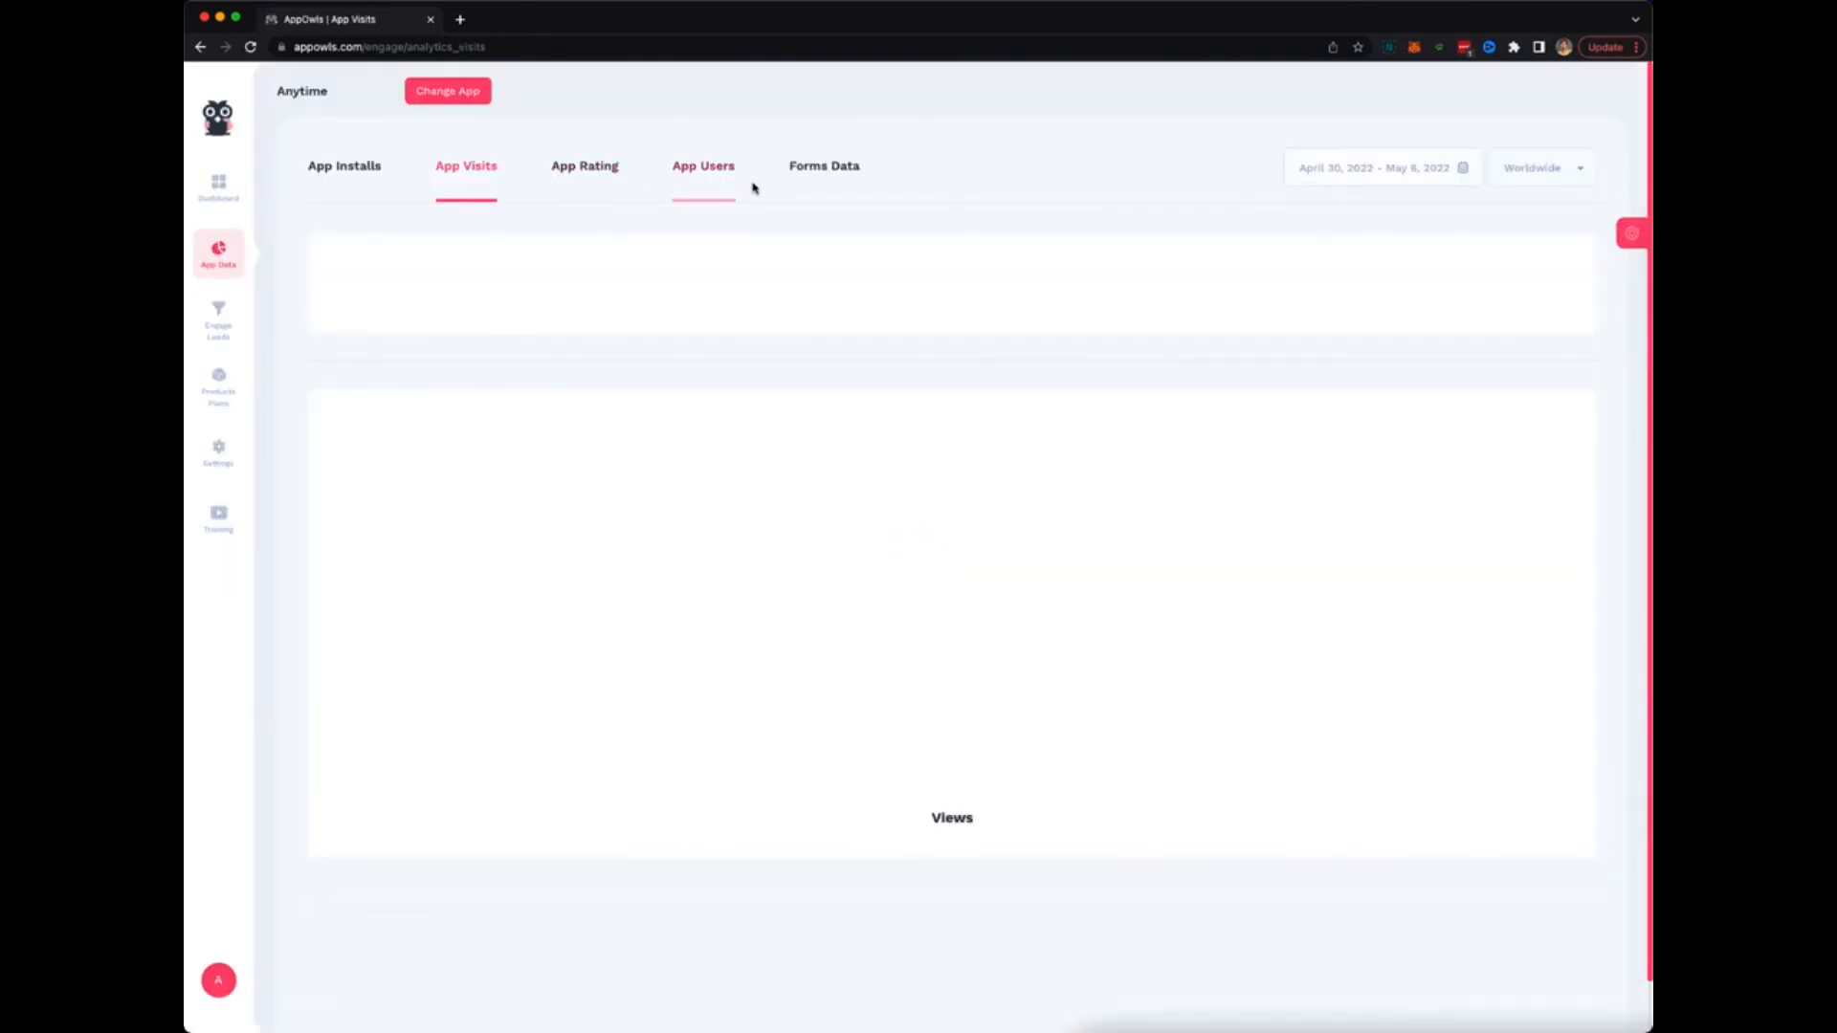
mouse_move(219, 386)
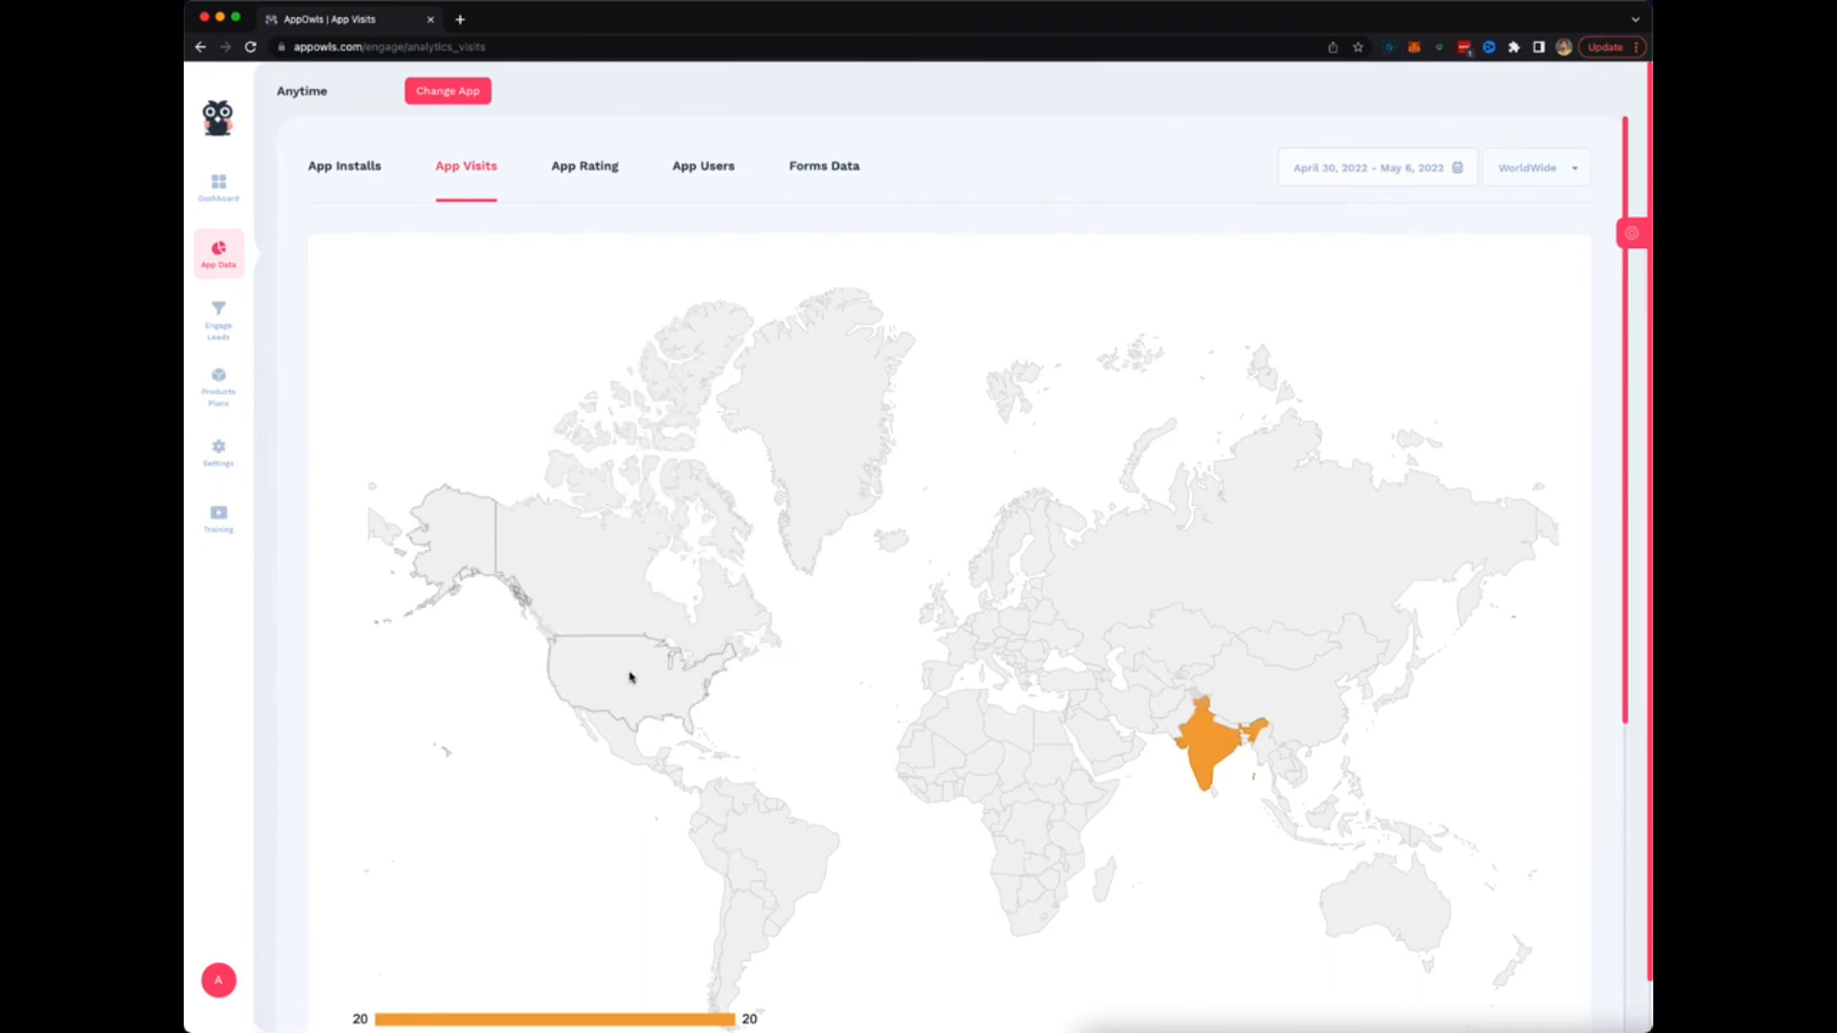
left_click(224, 308)
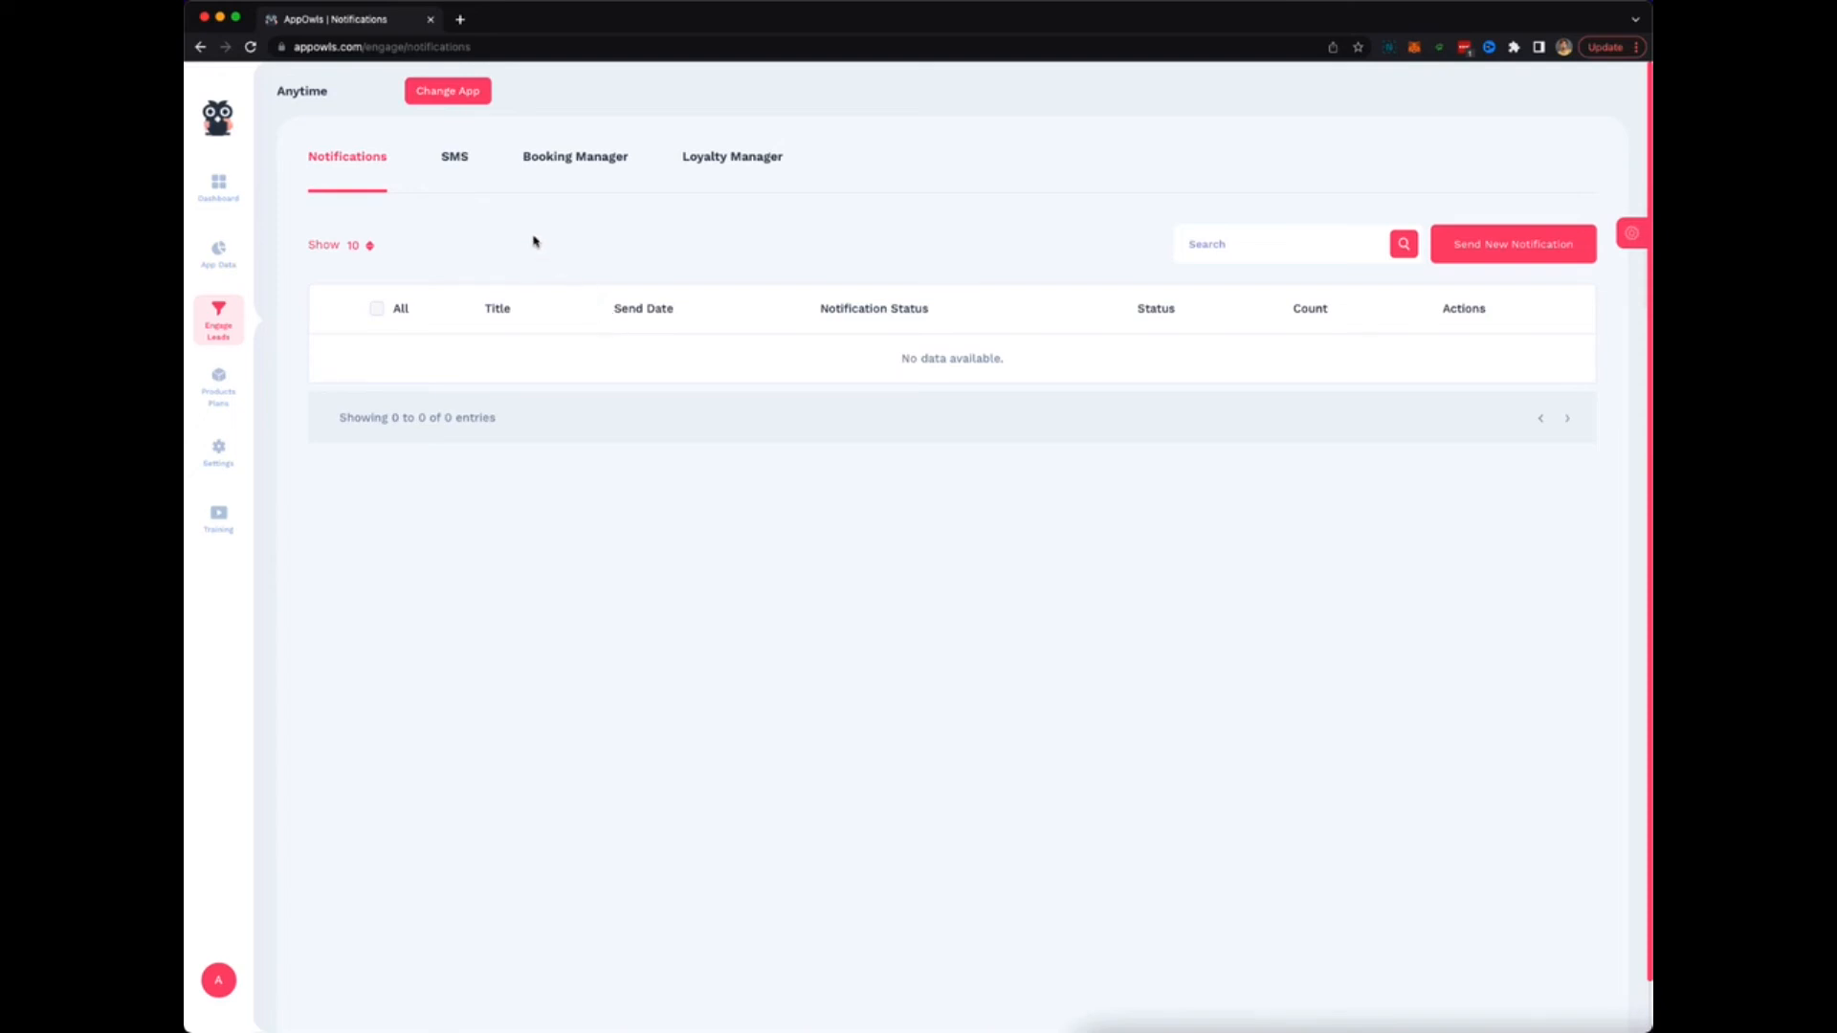
Look through SMS and booking plans, trying Paid Registration on a new plan without saving.
left_click(457, 161)
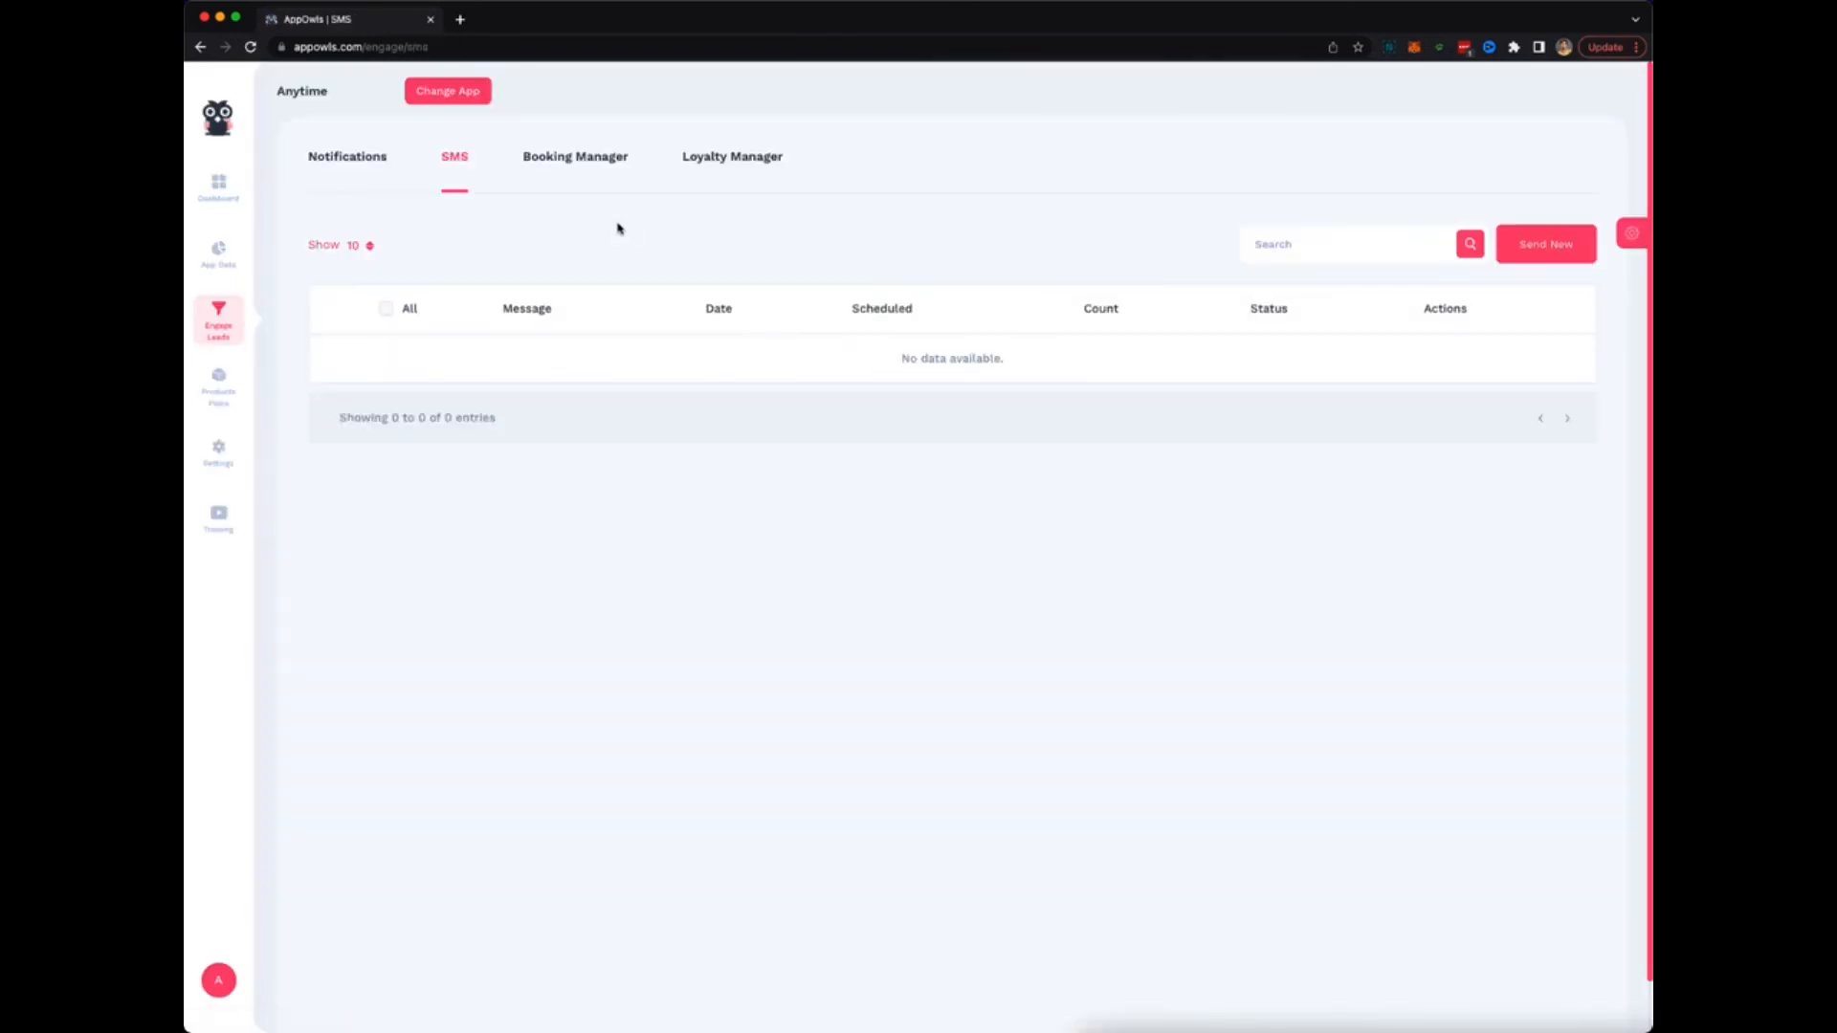
left_click(564, 159)
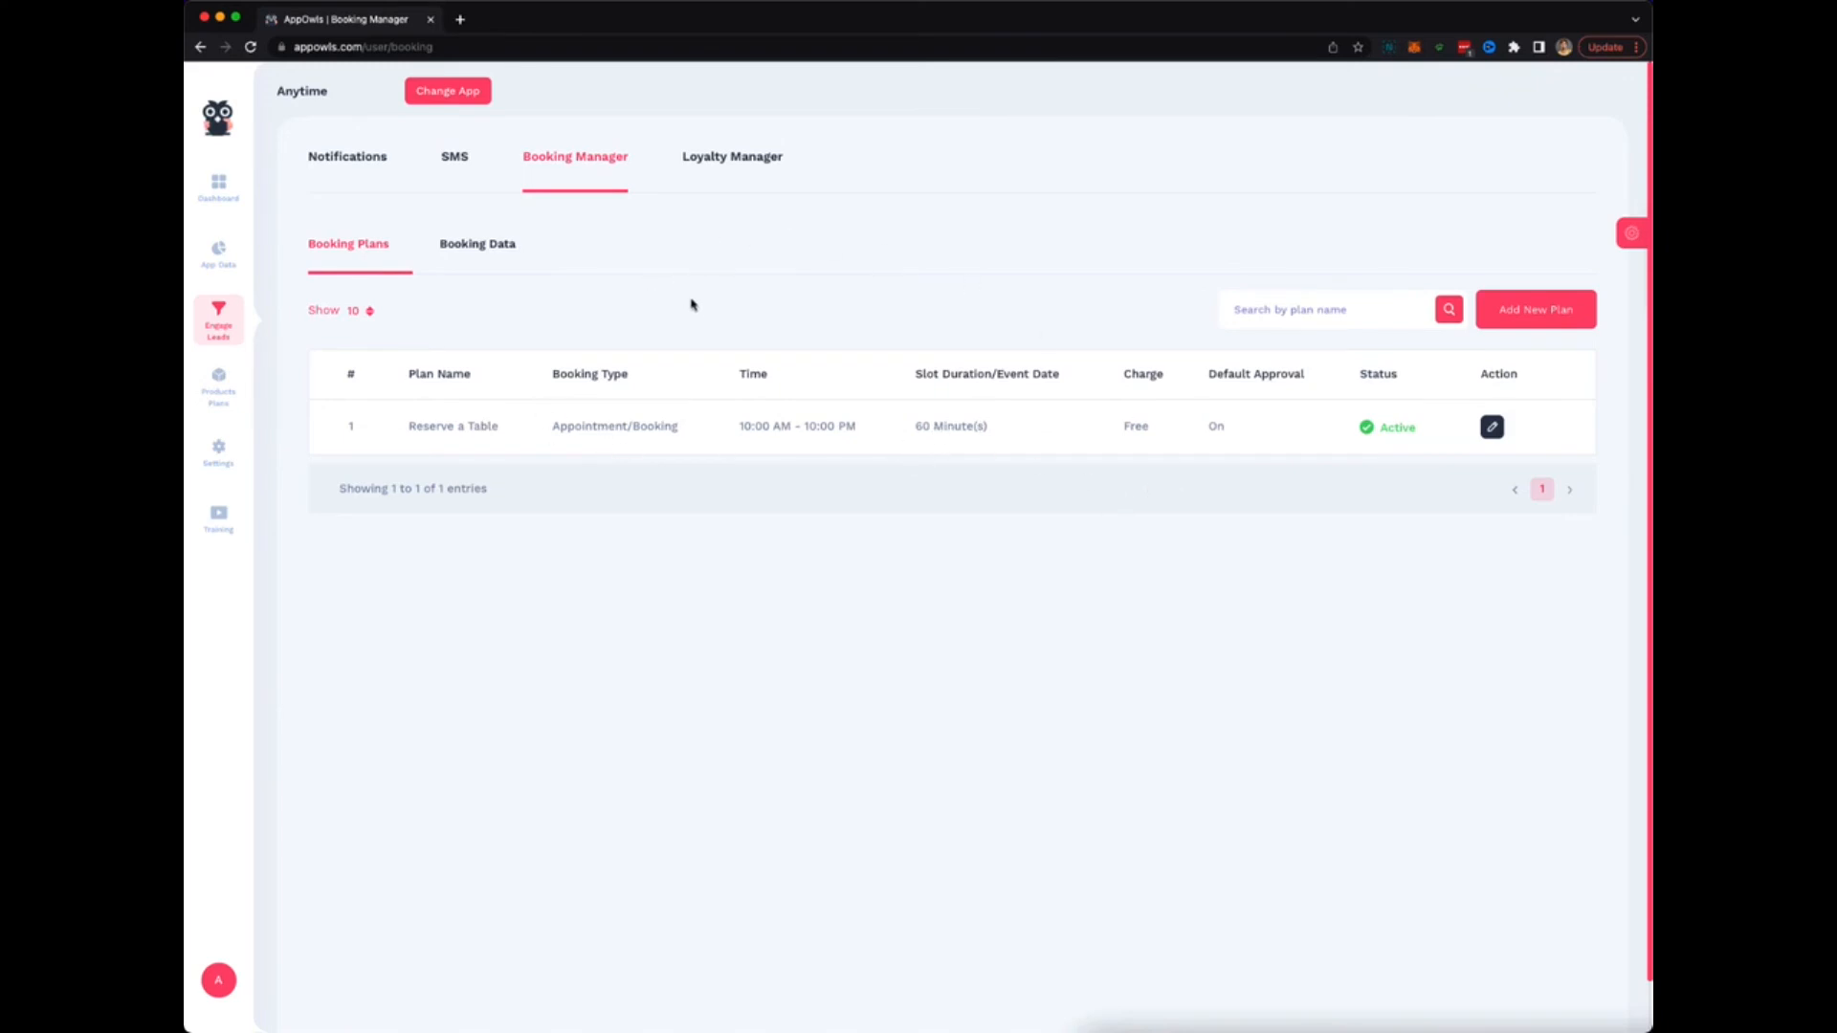
left_click(1535, 326)
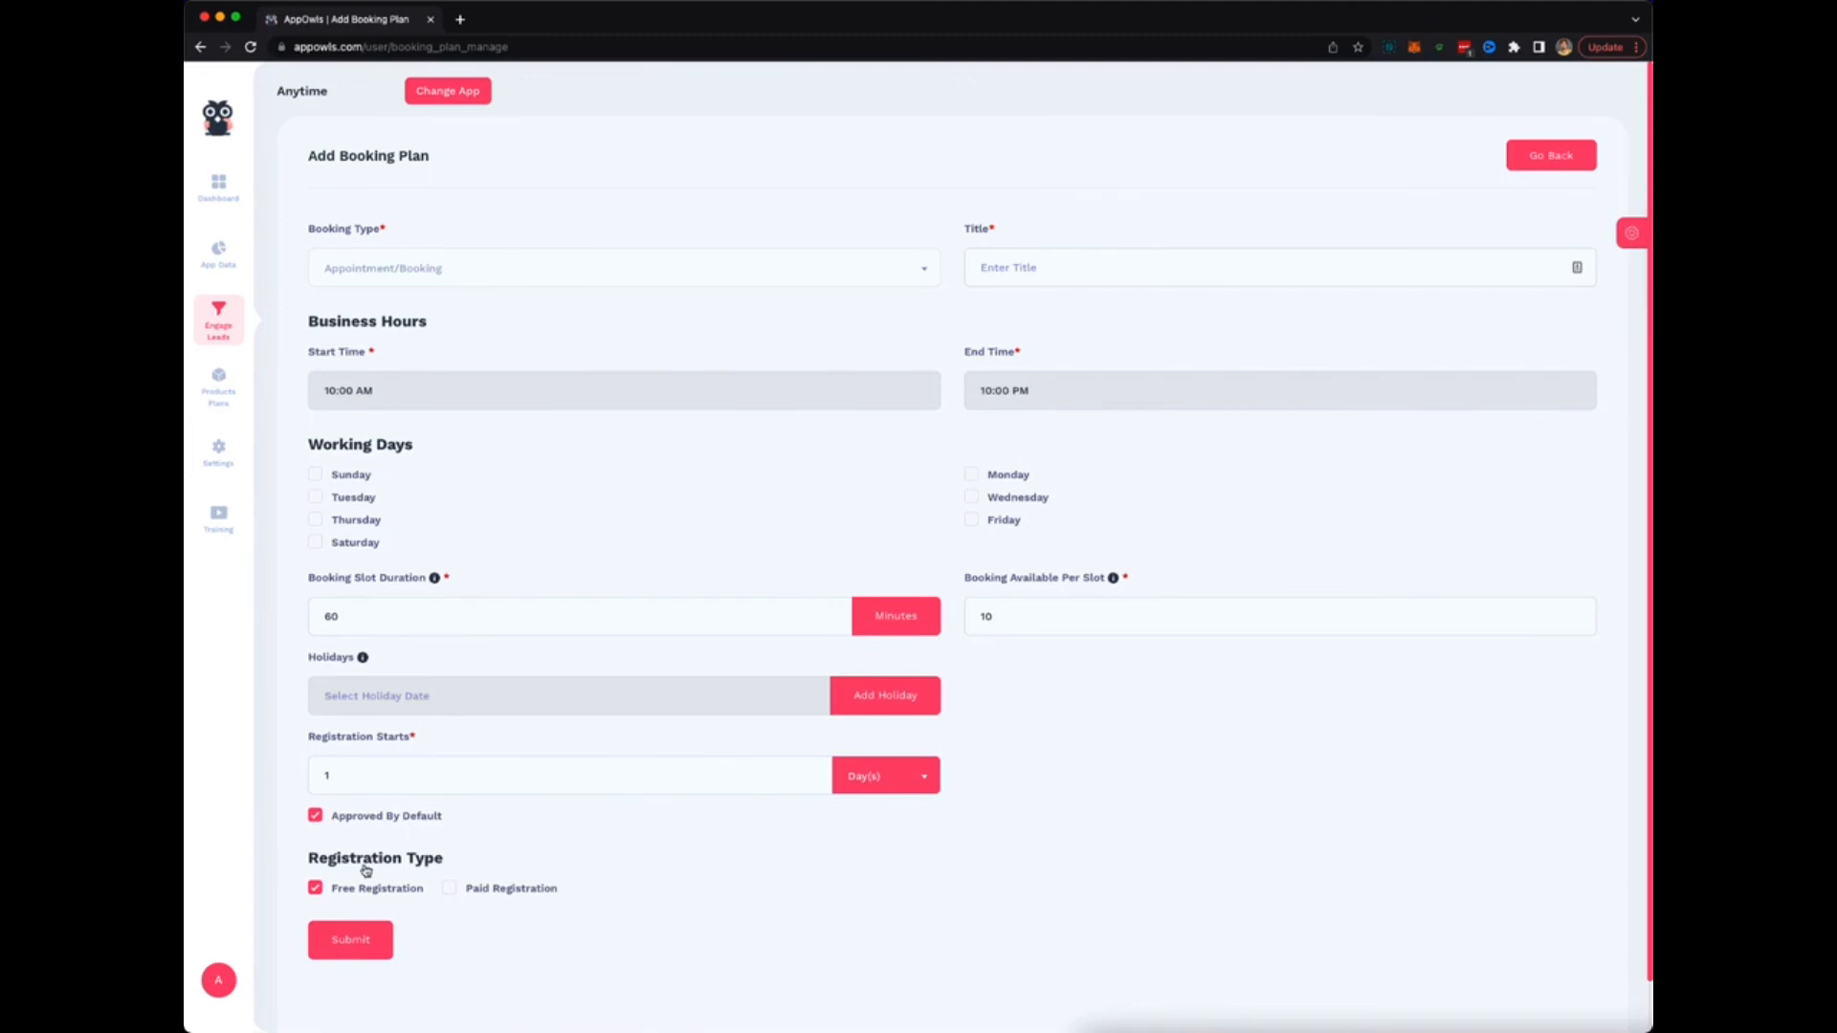
left_click(495, 888)
scroll(689, 915, "down", 1)
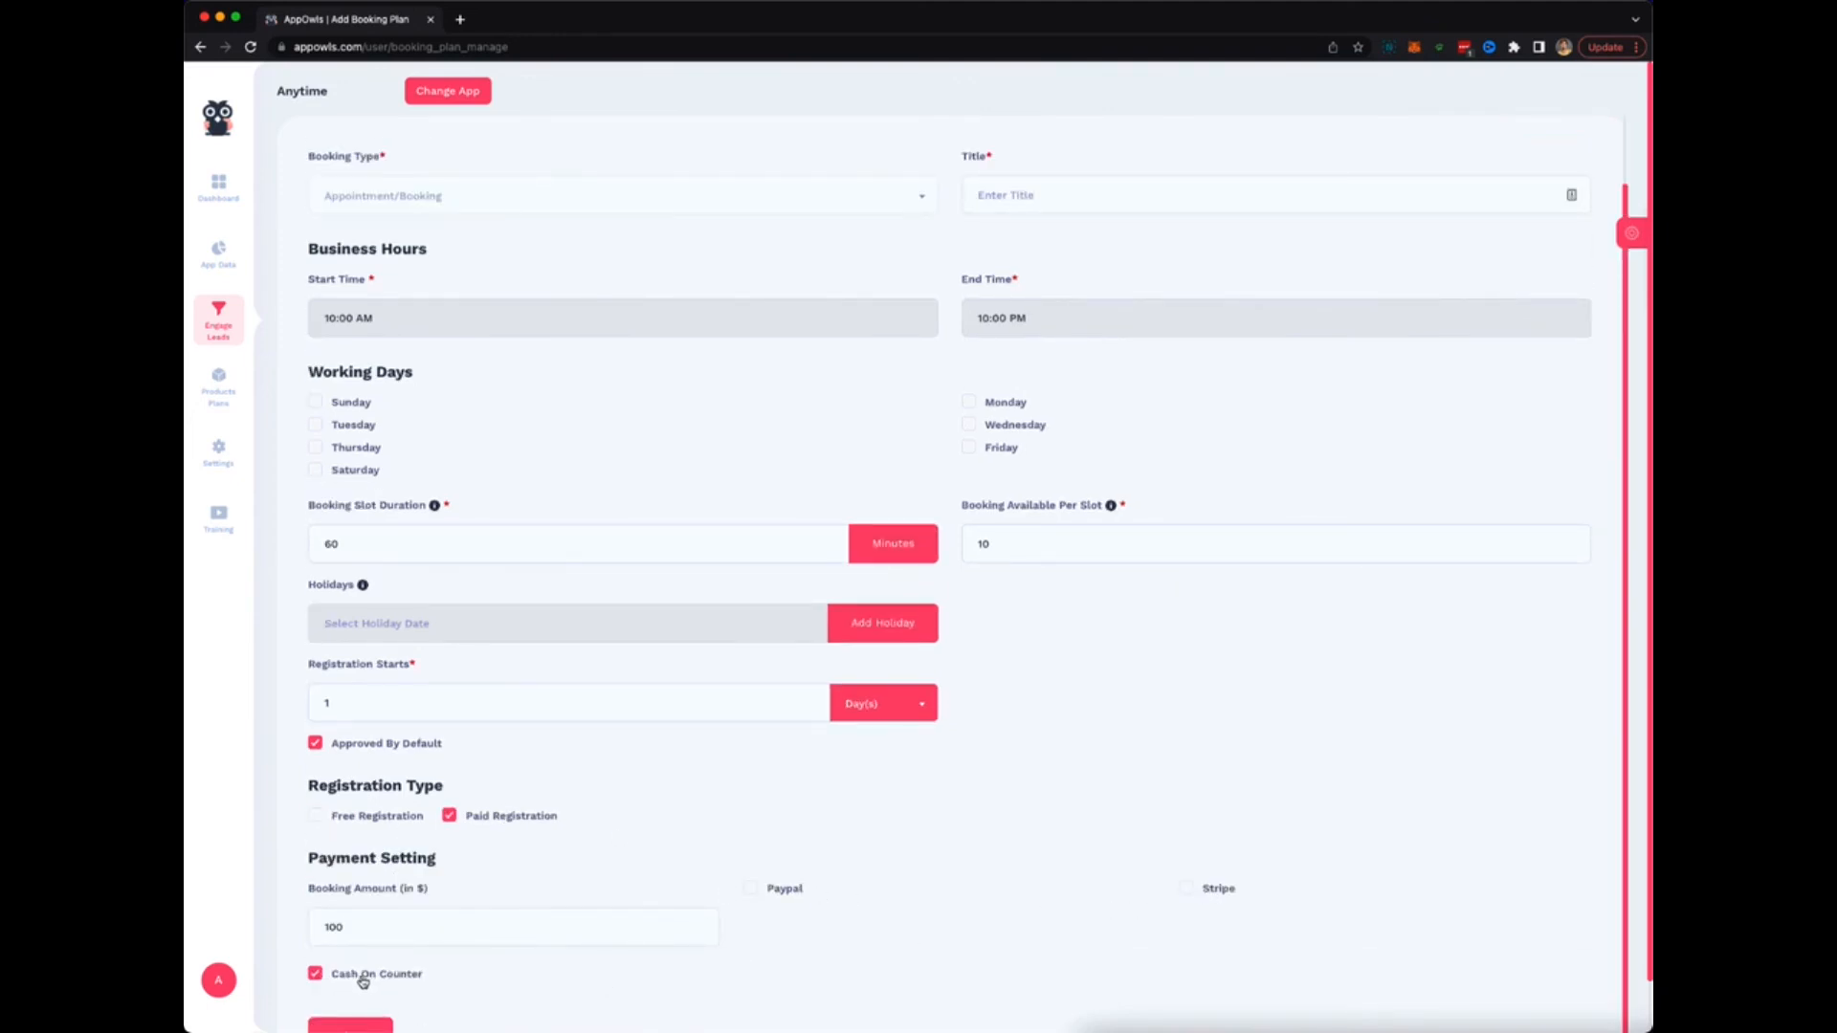
scroll(617, 850, "up", 1)
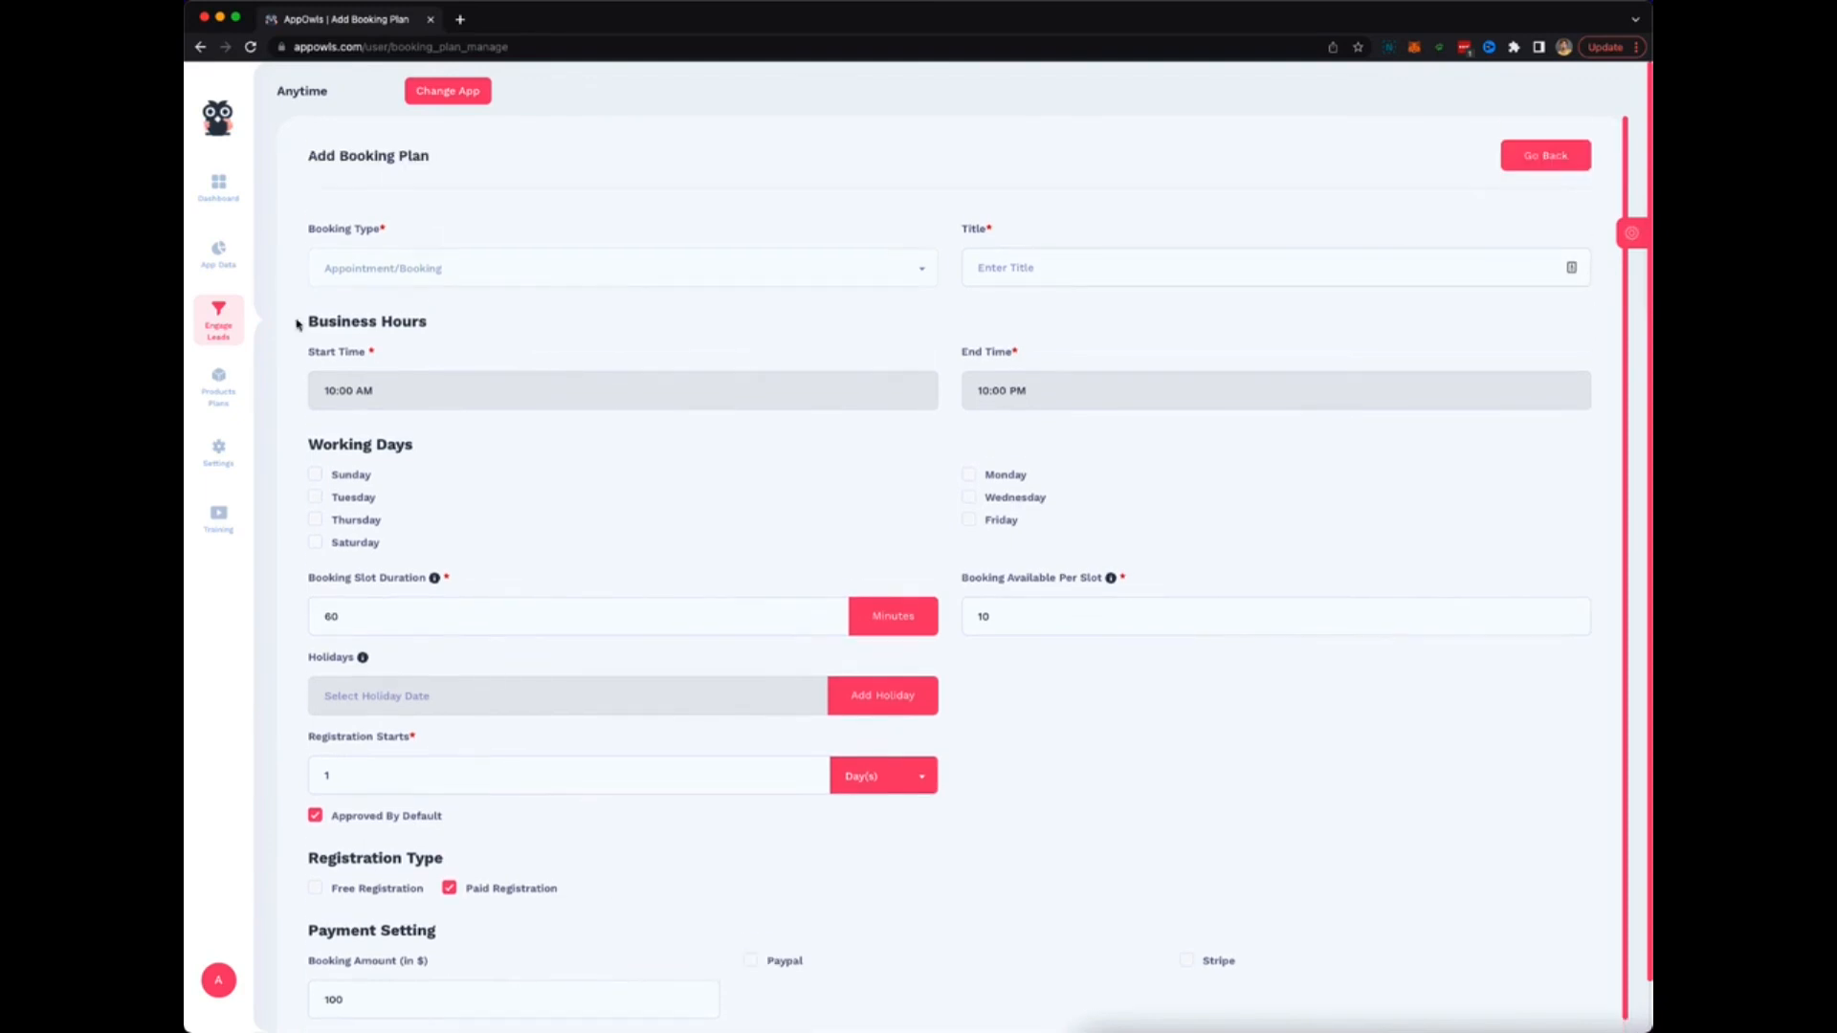
left_click(198, 47)
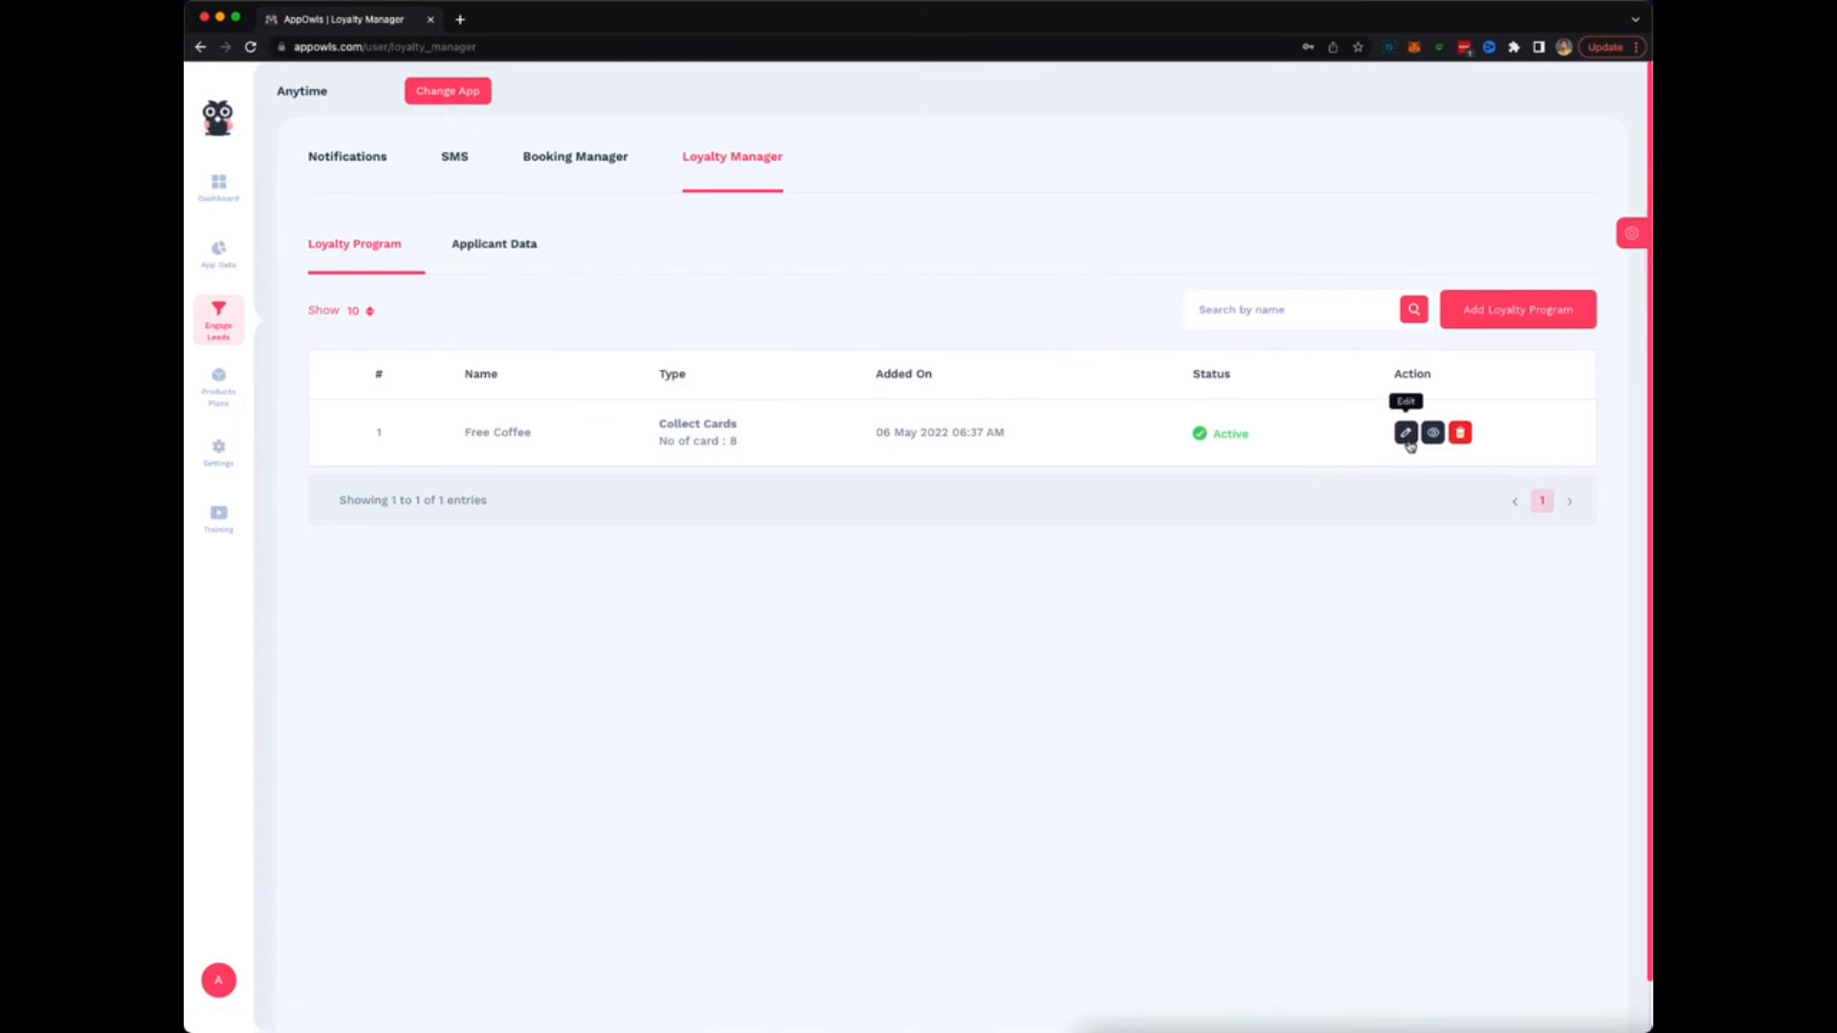
Start a new loyalty program and place the cursor in its title field.
left_click(1529, 311)
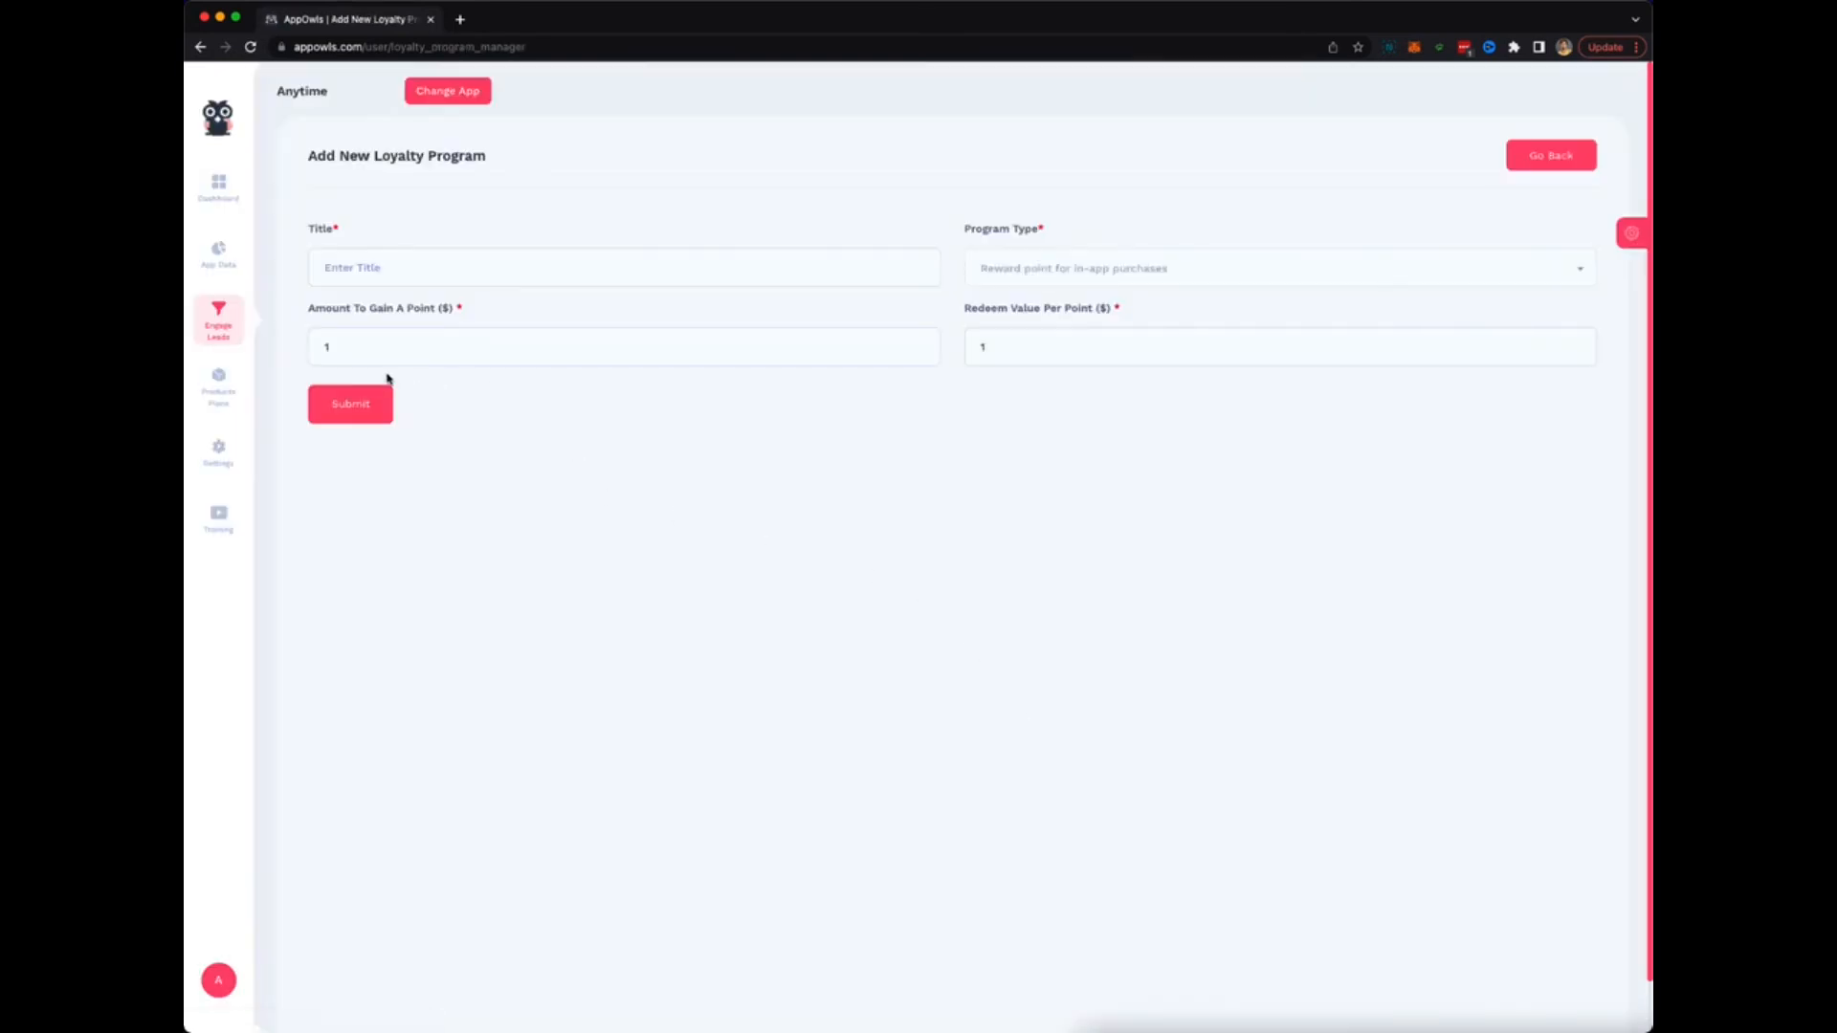
left_click(789, 267)
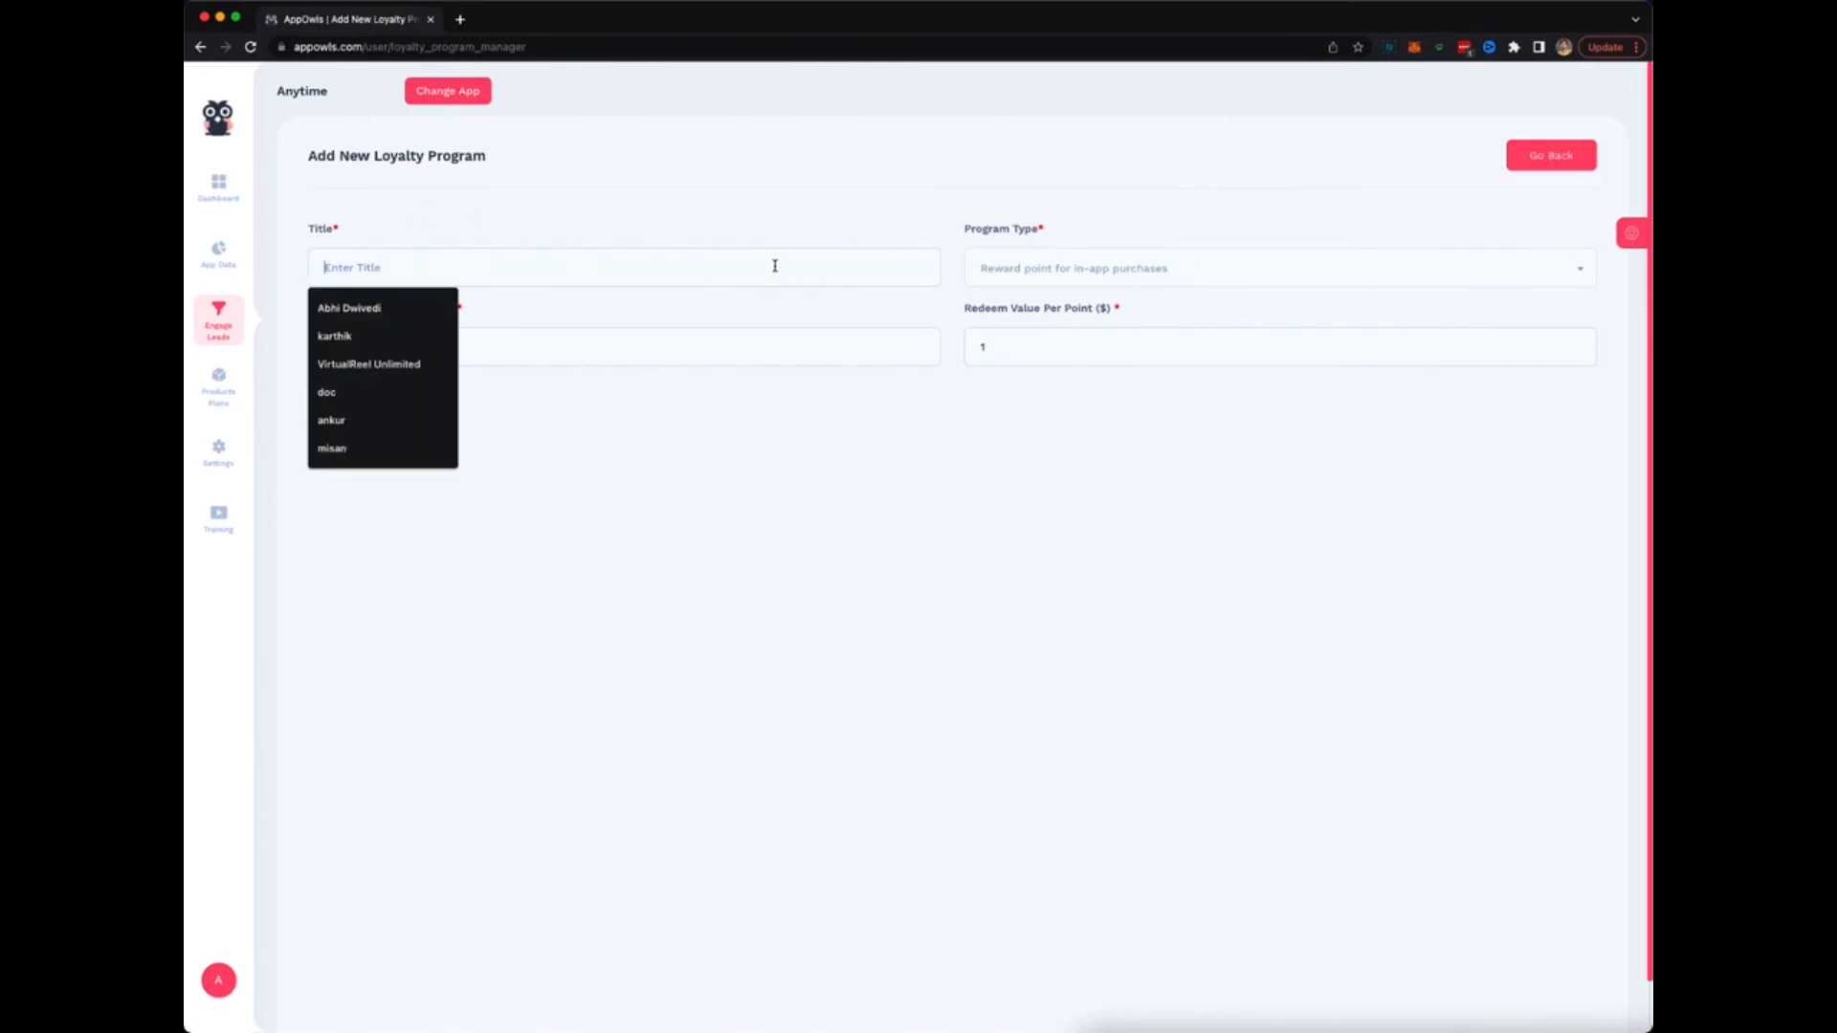
left_click(583, 213)
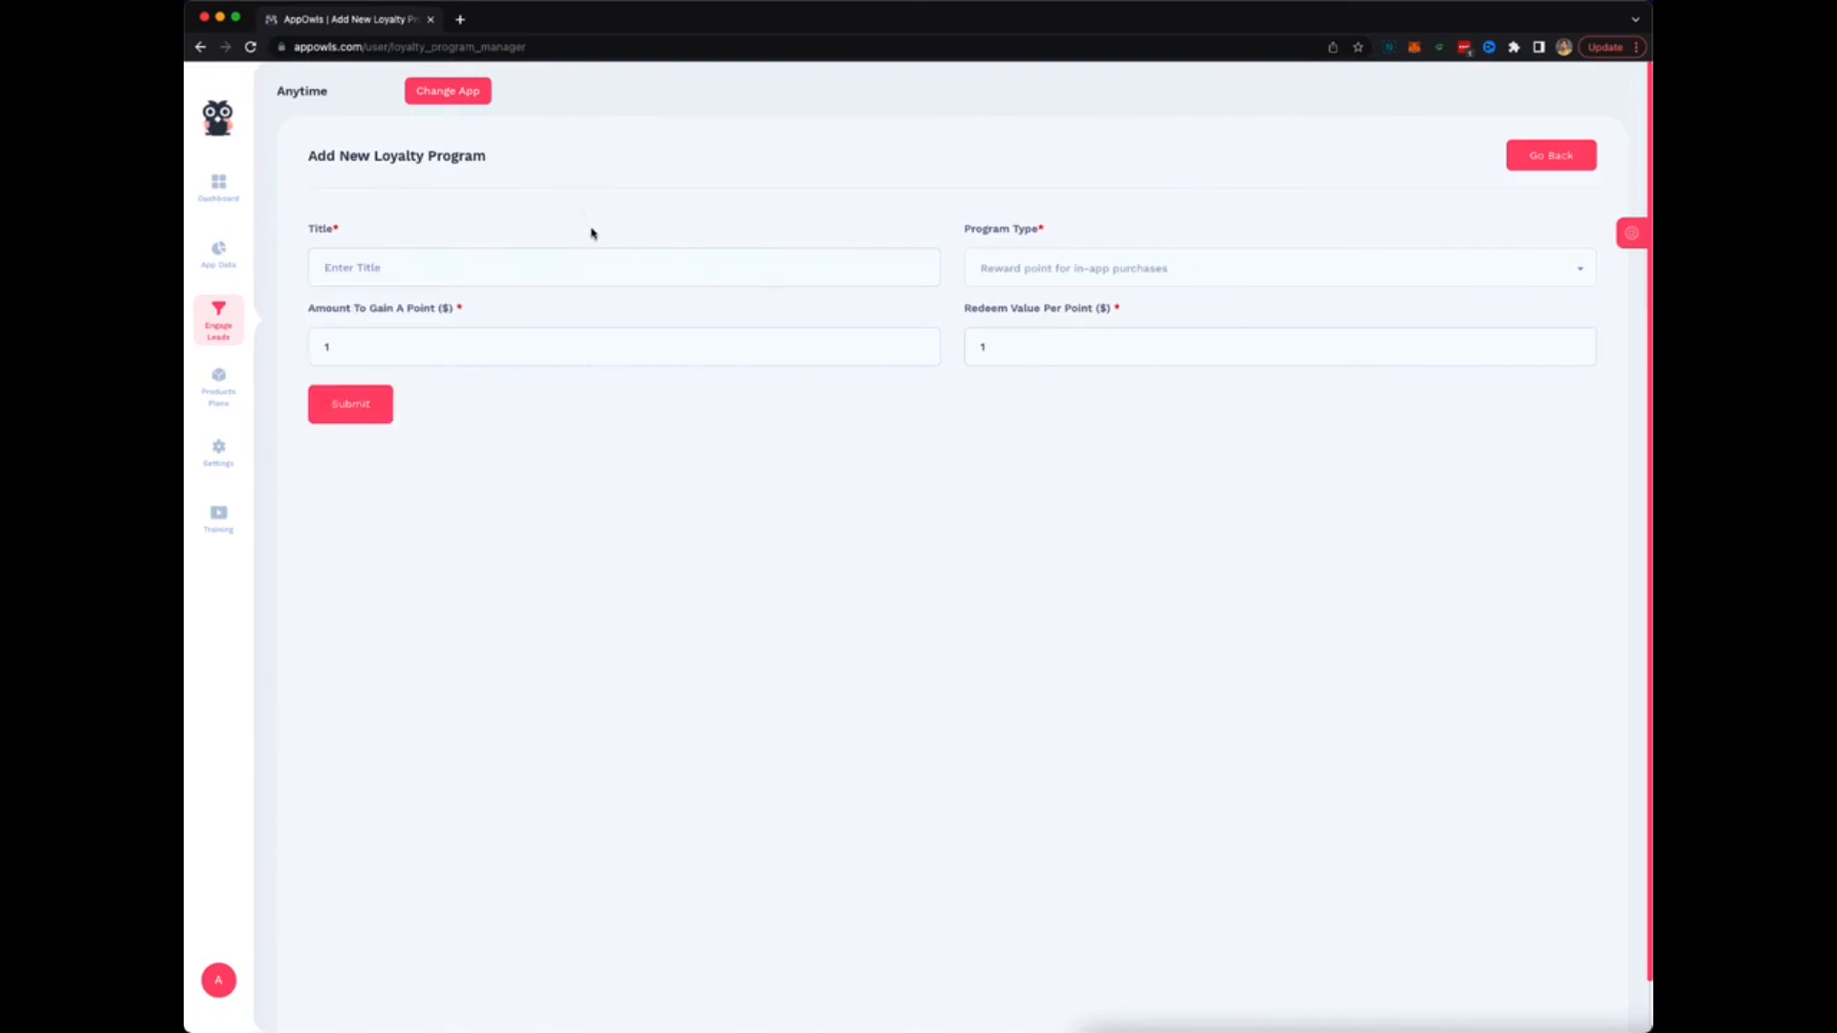
mouse_move(219, 402)
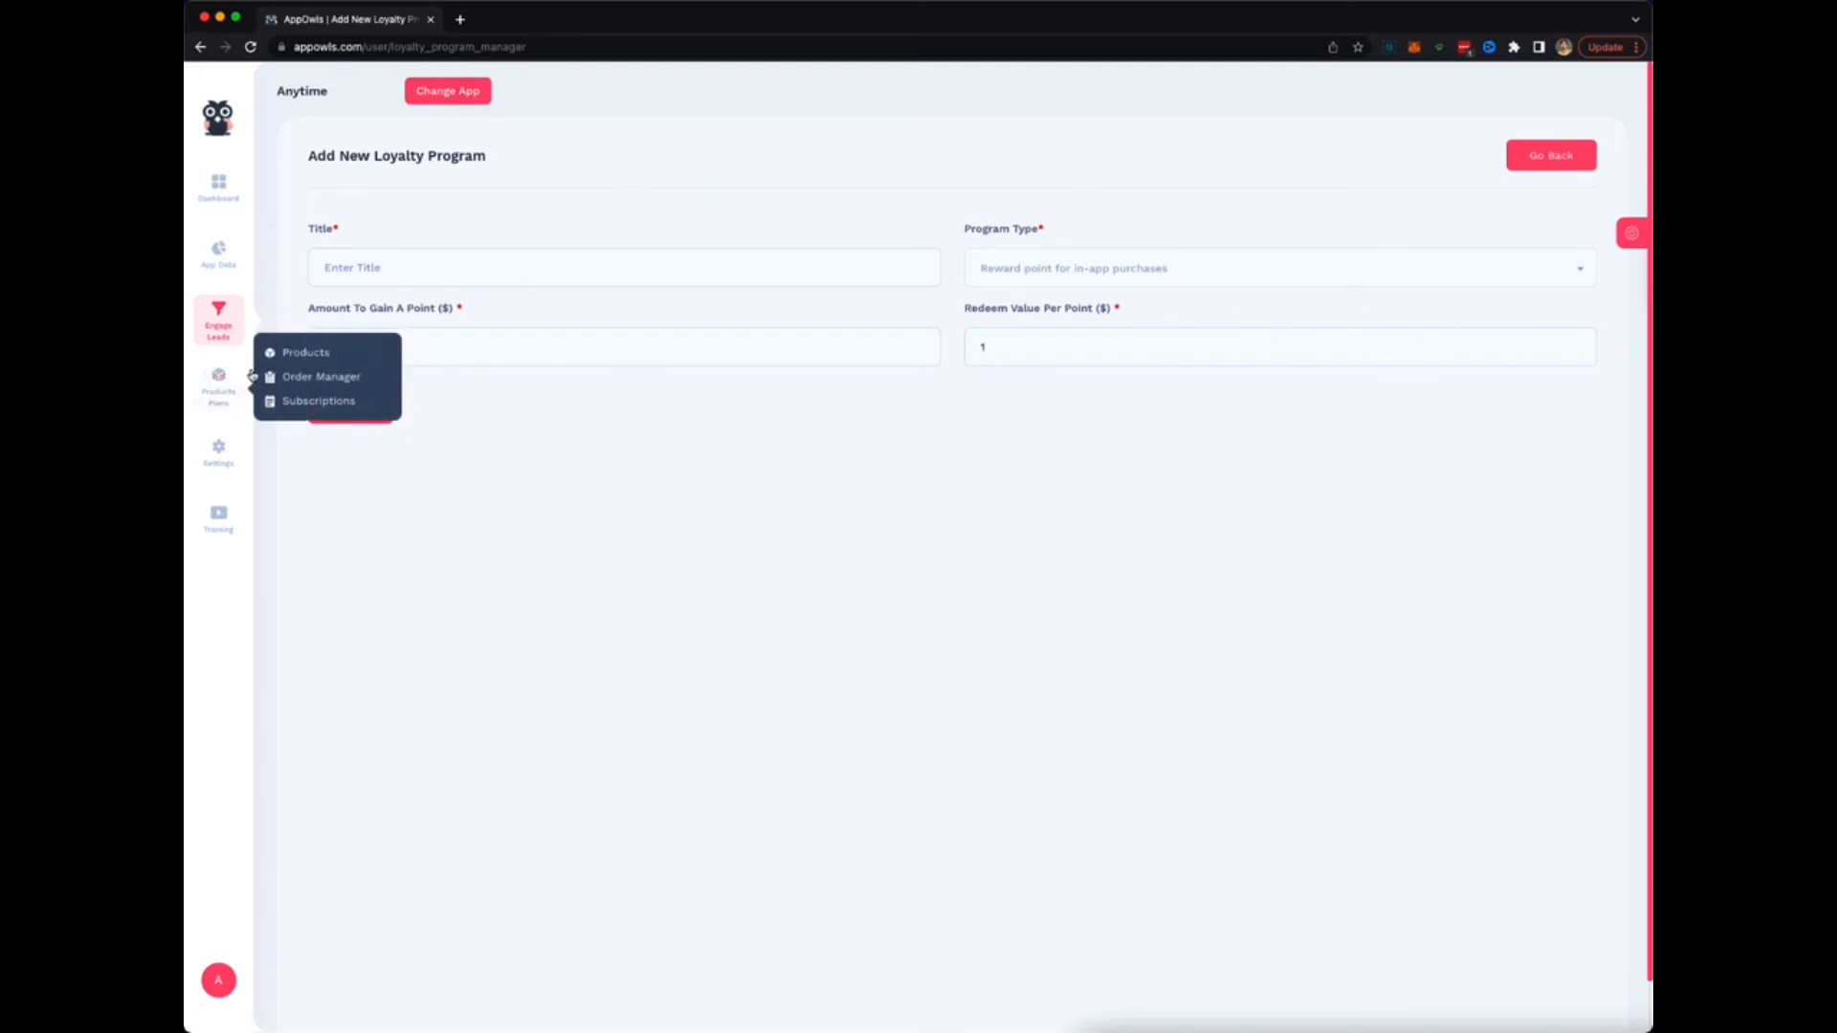
Visit the Products, Order Manager and Subscription Plans pages, then head back to the Dashboard.
left_click(314, 357)
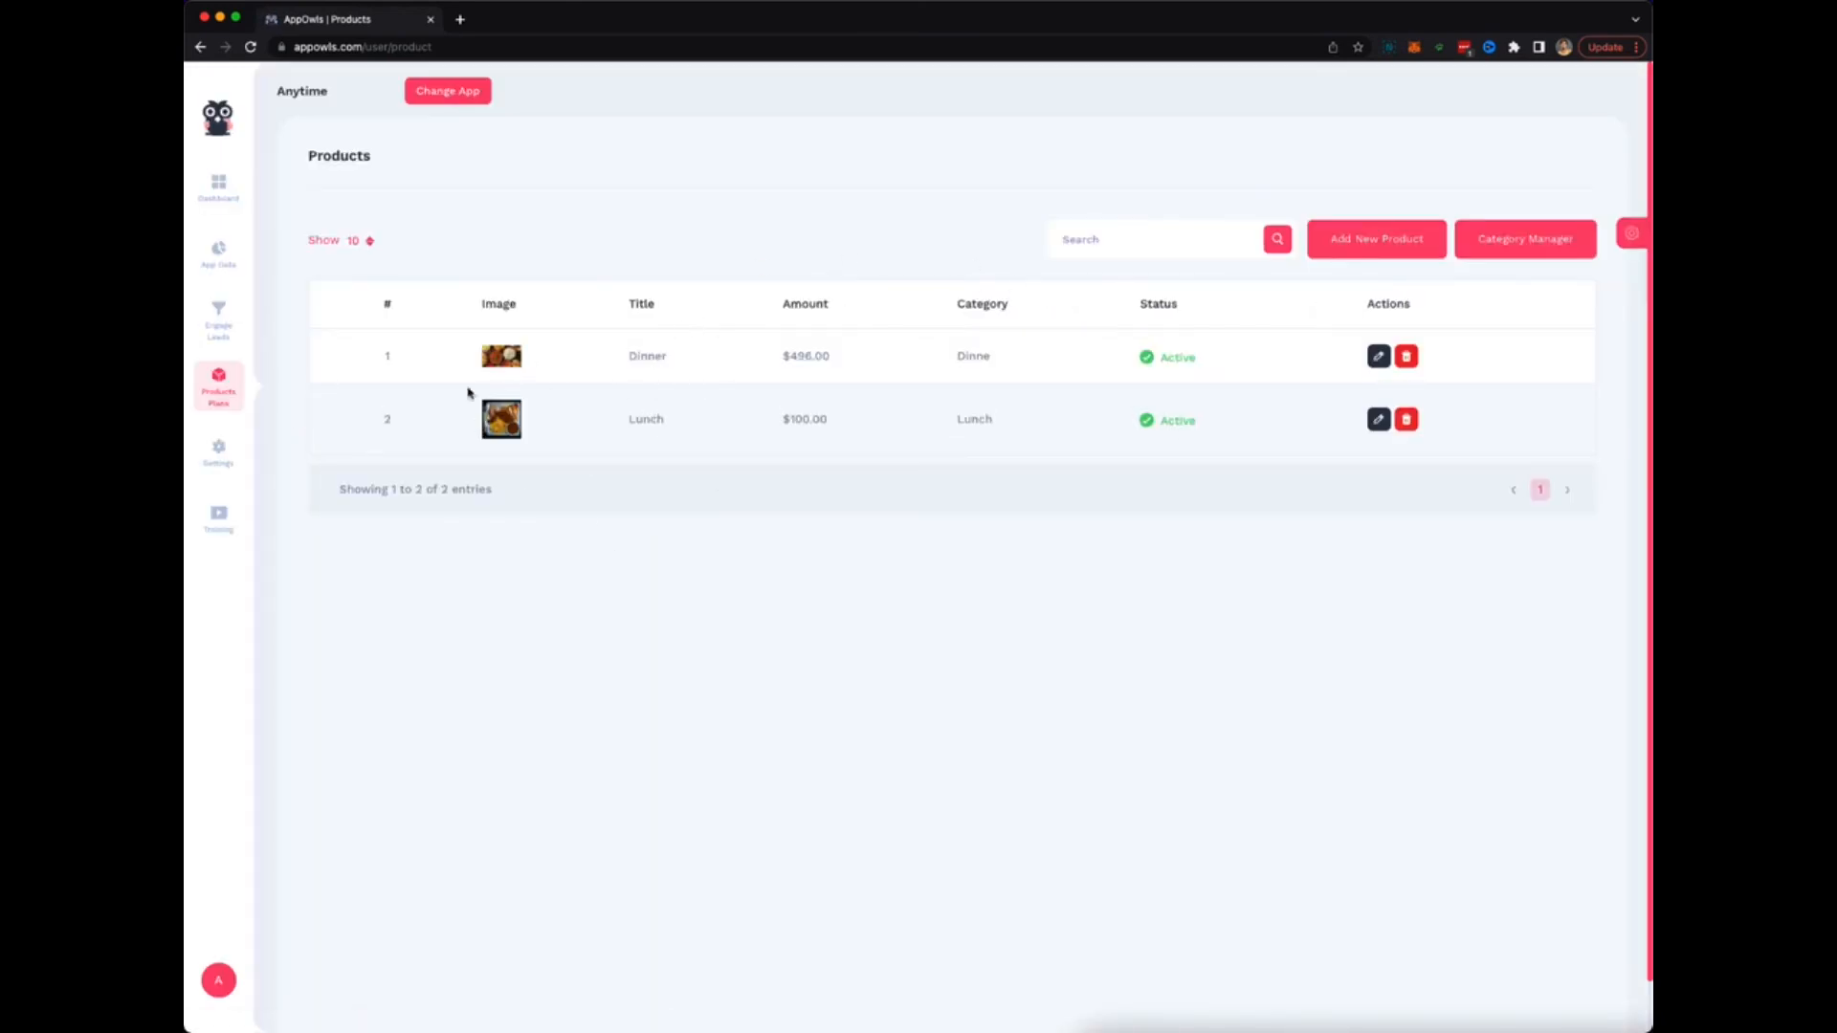
mouse_move(213, 398)
left_click(326, 383)
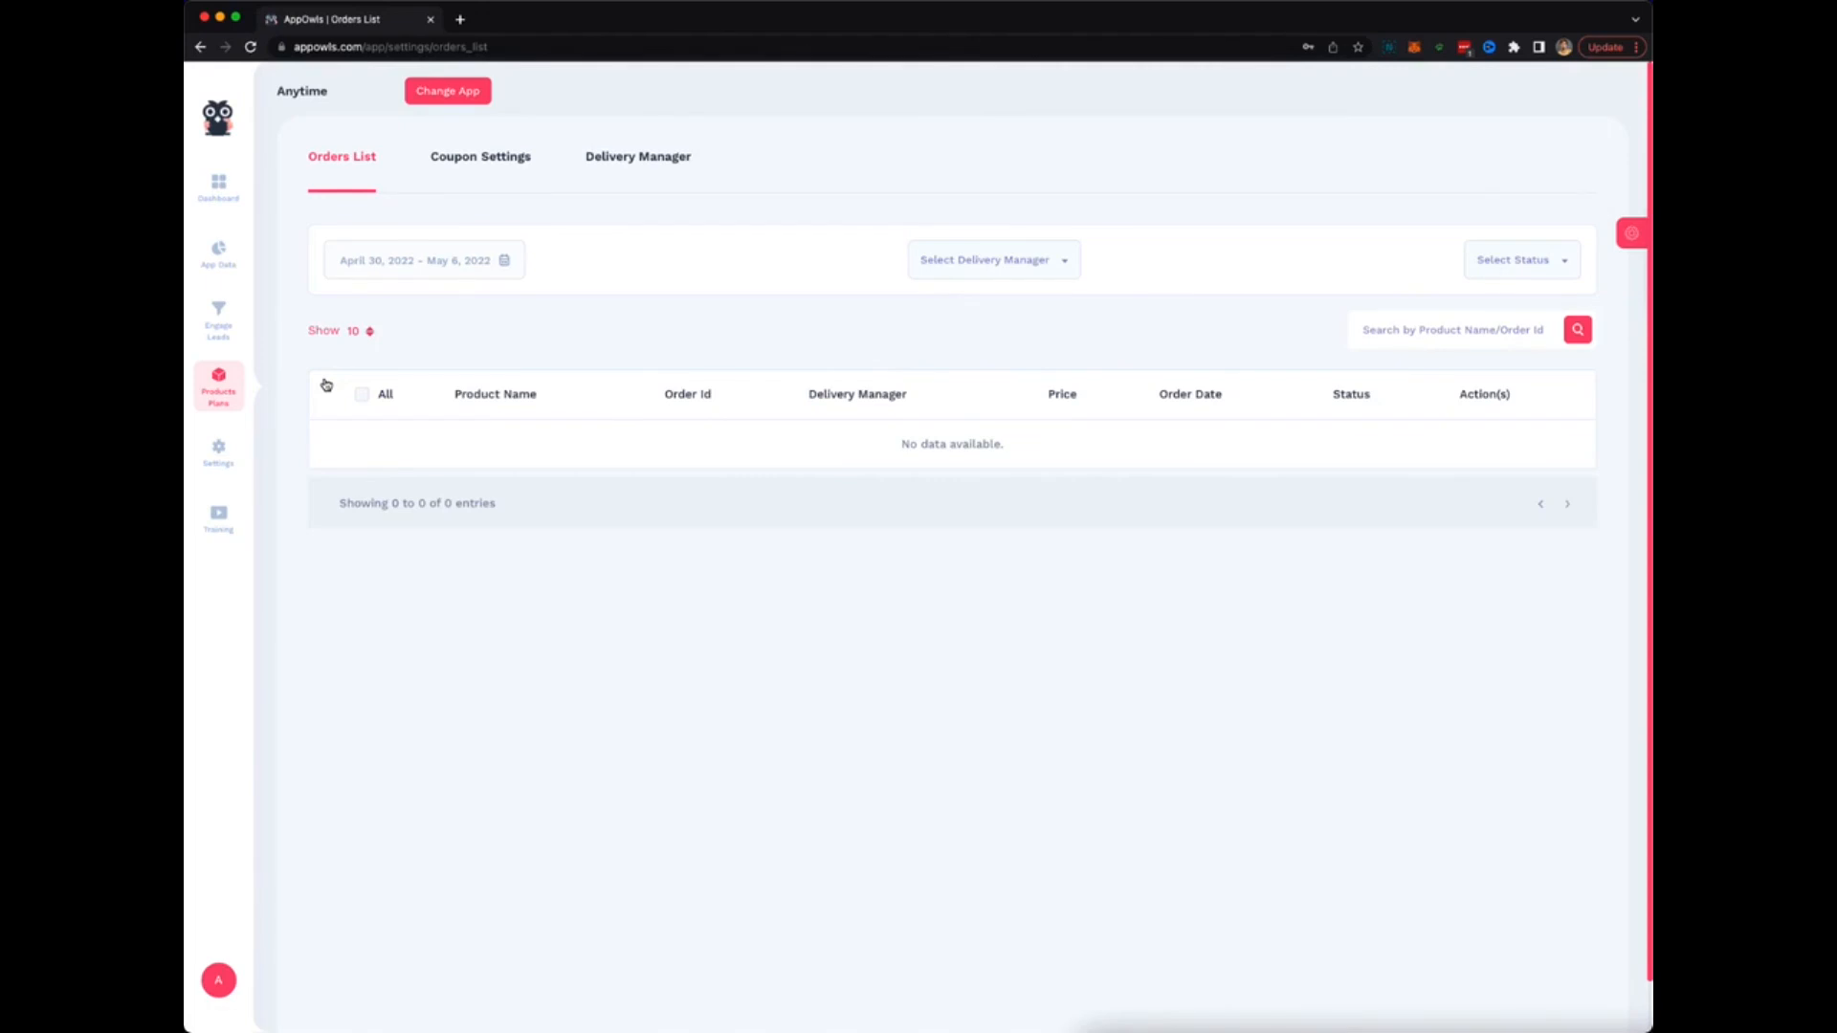
mouse_move(230, 388)
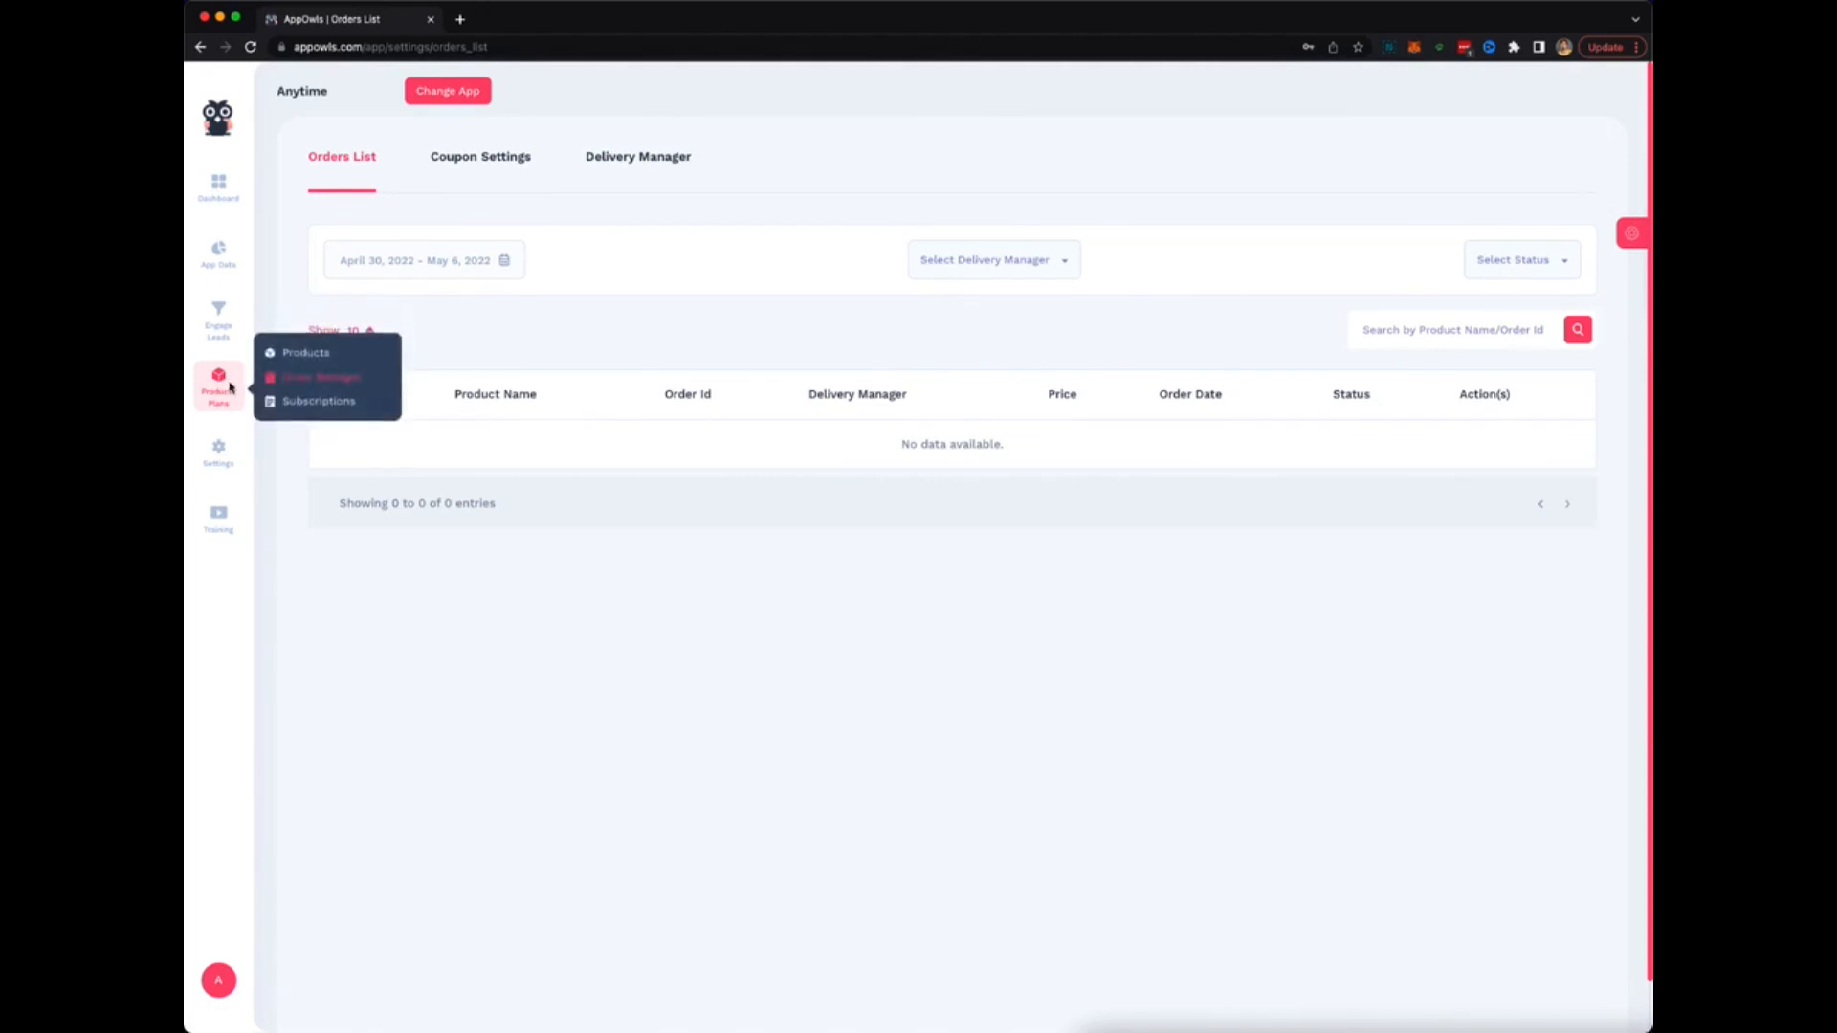
left_click(318, 409)
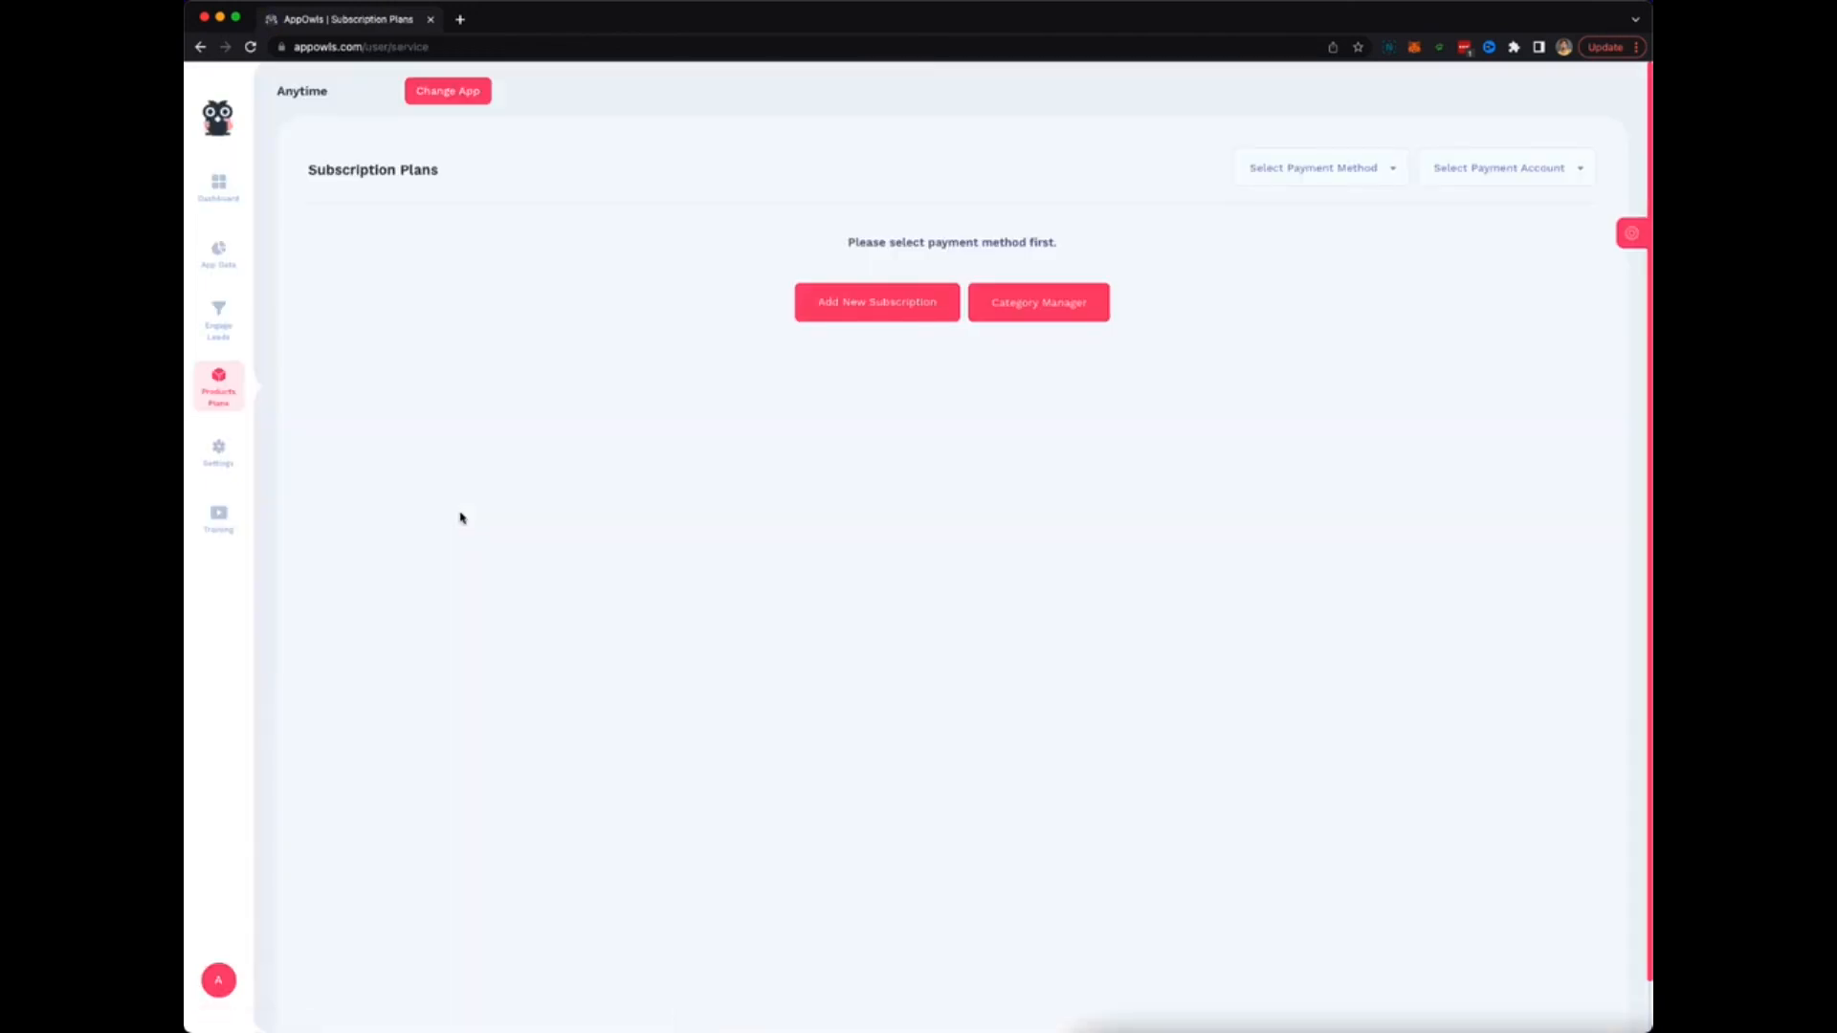
mouse_move(217, 454)
left_click(218, 185)
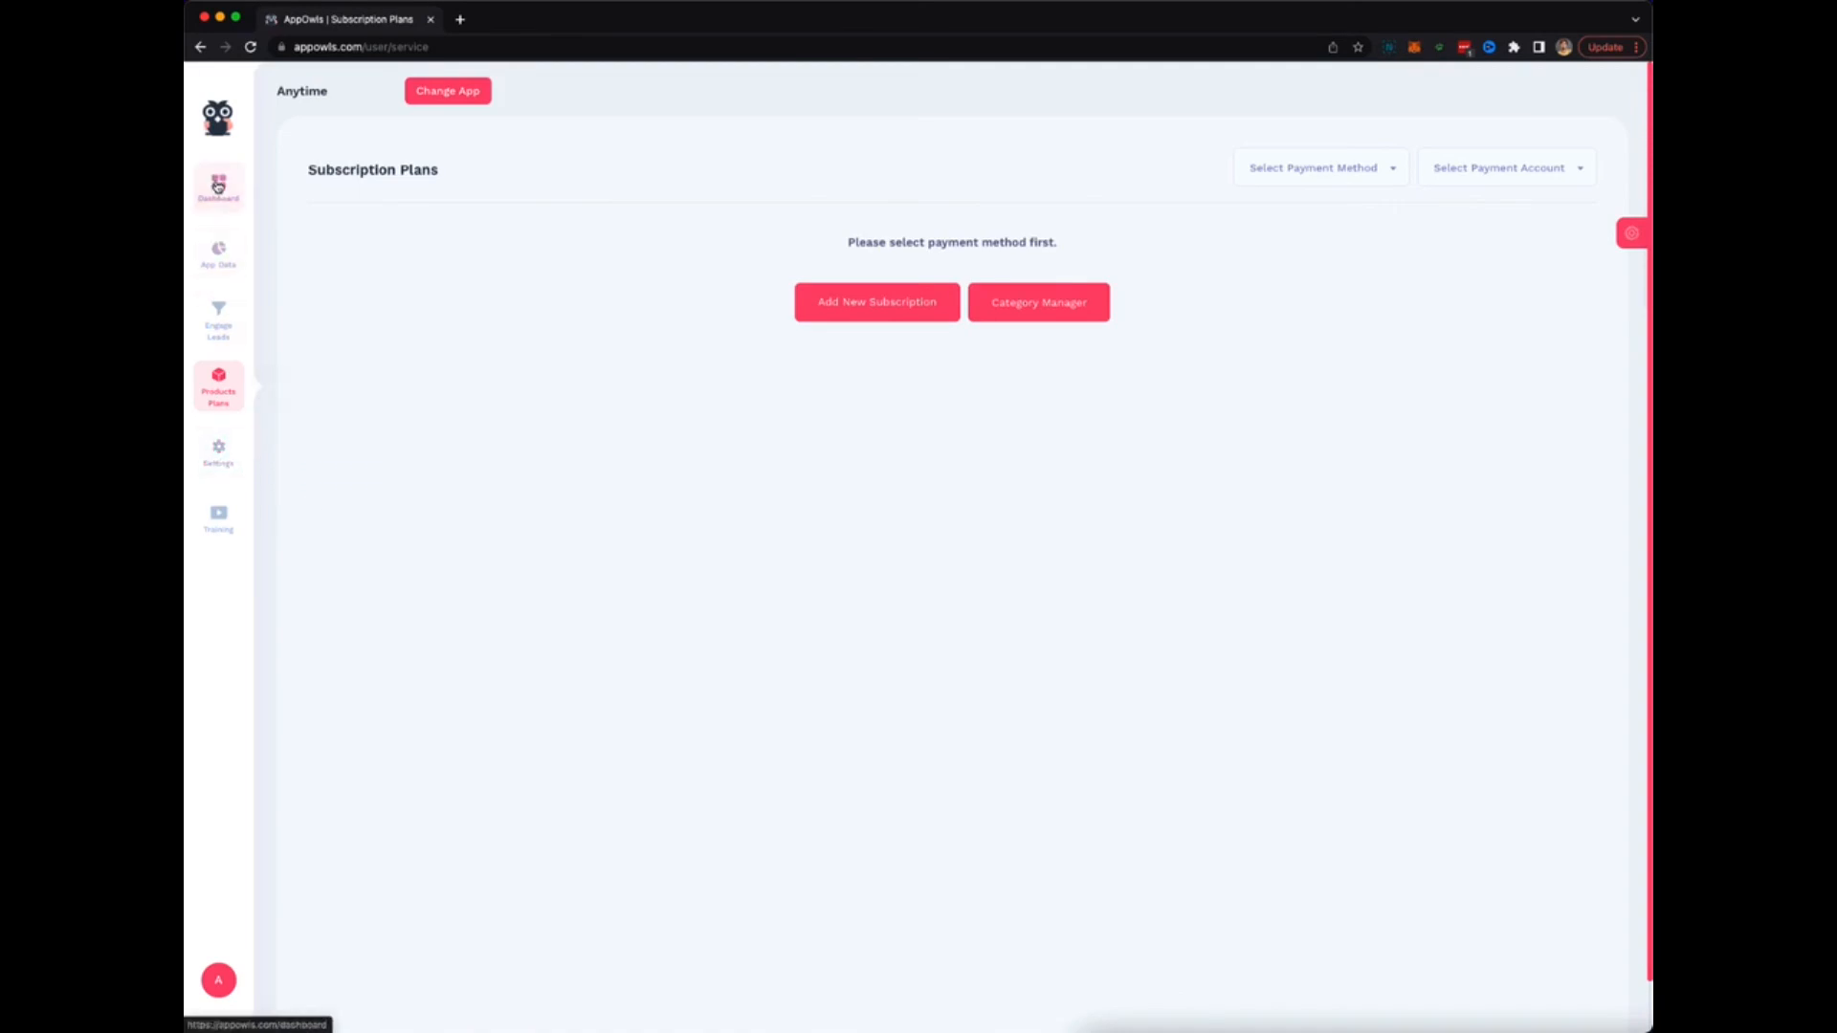